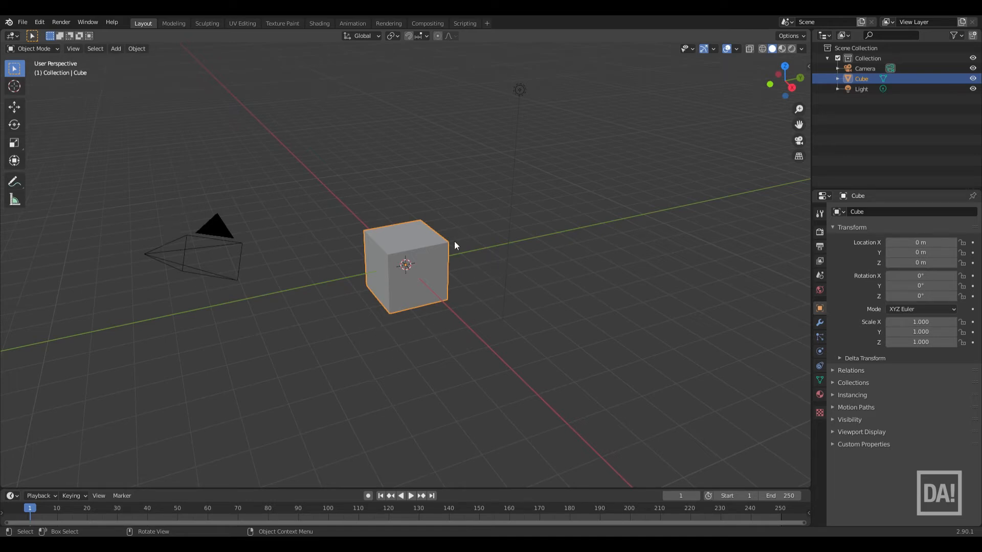
Switch the default cube from Object Mode into Edit Mode.
scroll(421, 269, "up", 4)
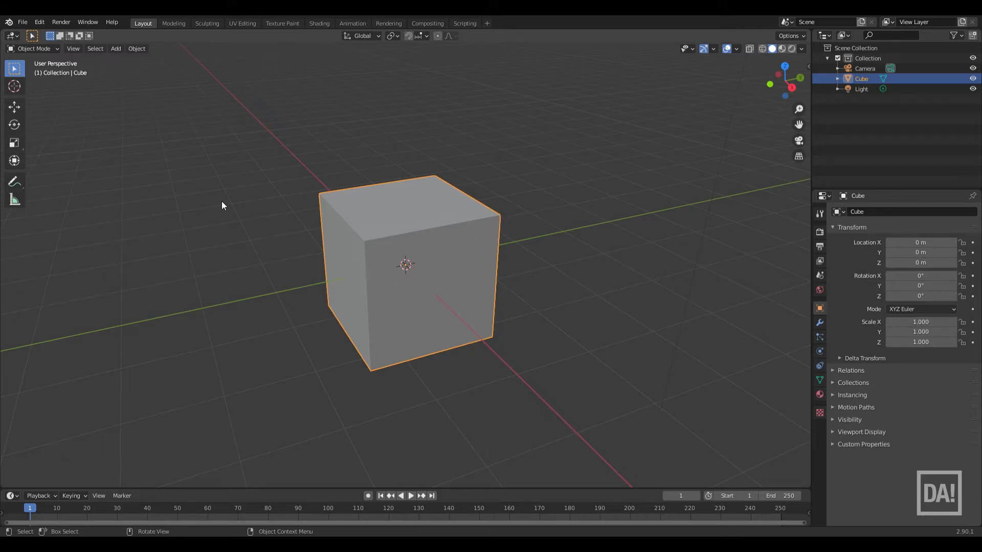
left_click(57, 48)
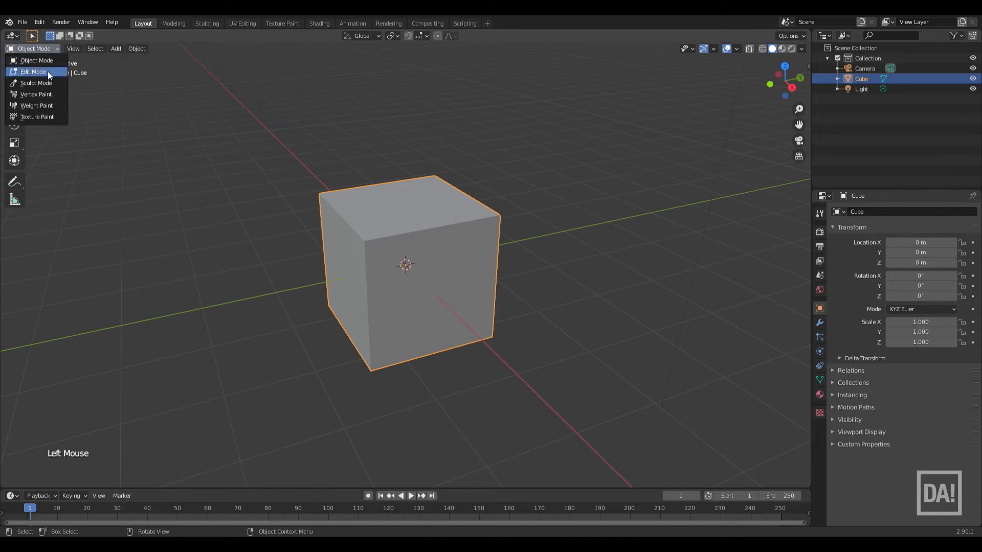
left_click(48, 72)
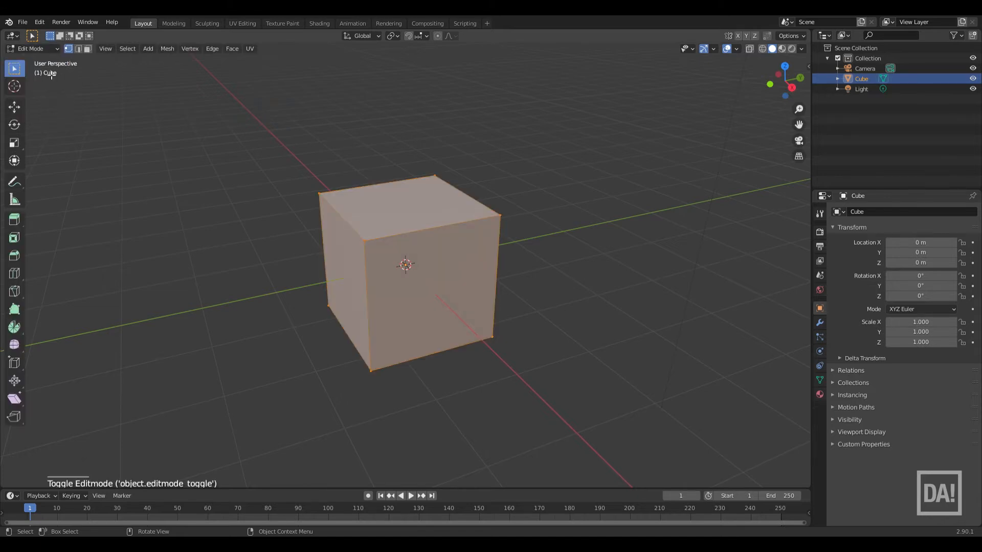
key("Tab")
key("Tab")
key("Tab")
key("Tab")
Try the vertex, edge and face selection modes, then pick the cube's near top corner vertex in vertex mode.
left_click(69, 49)
left_click(79, 49)
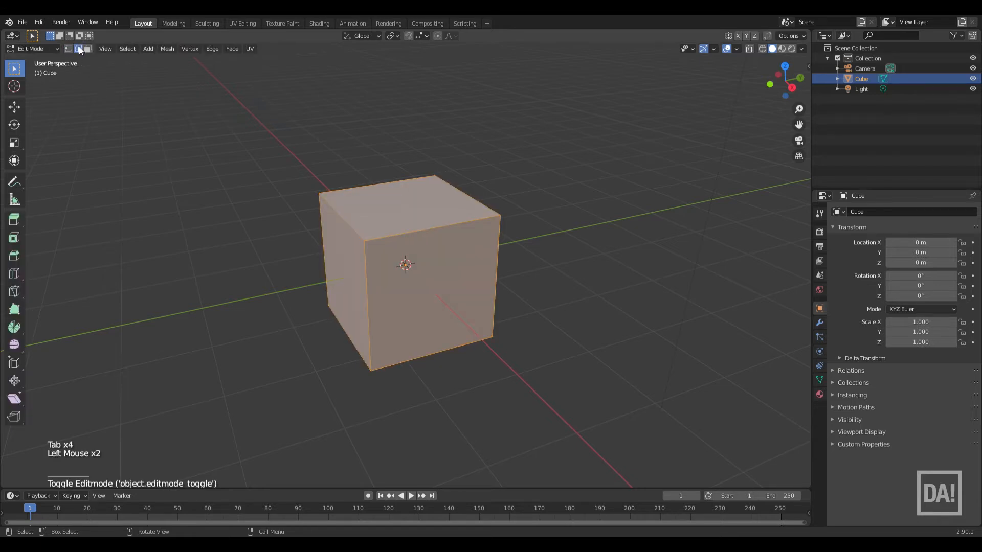
left_click(87, 48)
left_click(69, 49)
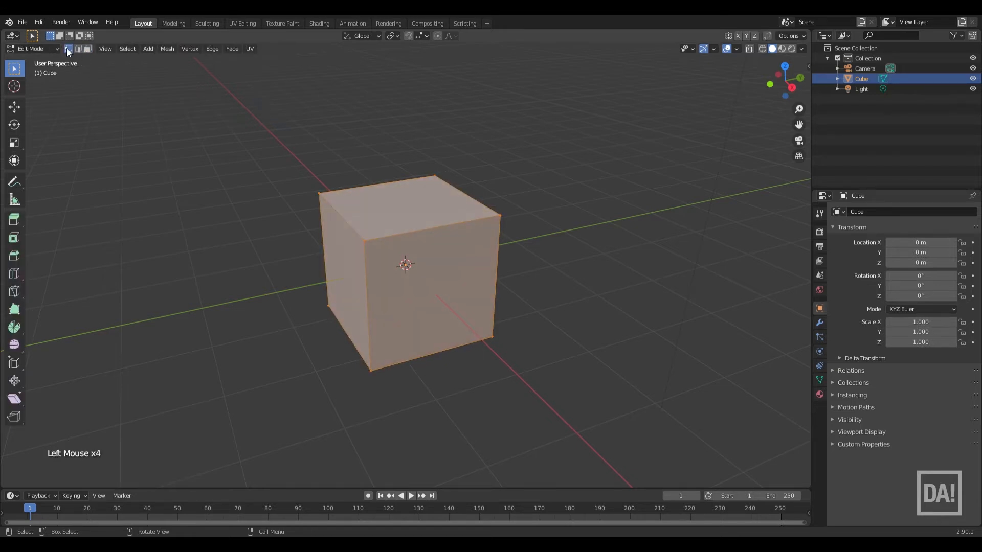
left_click(331, 196)
left_click(373, 238)
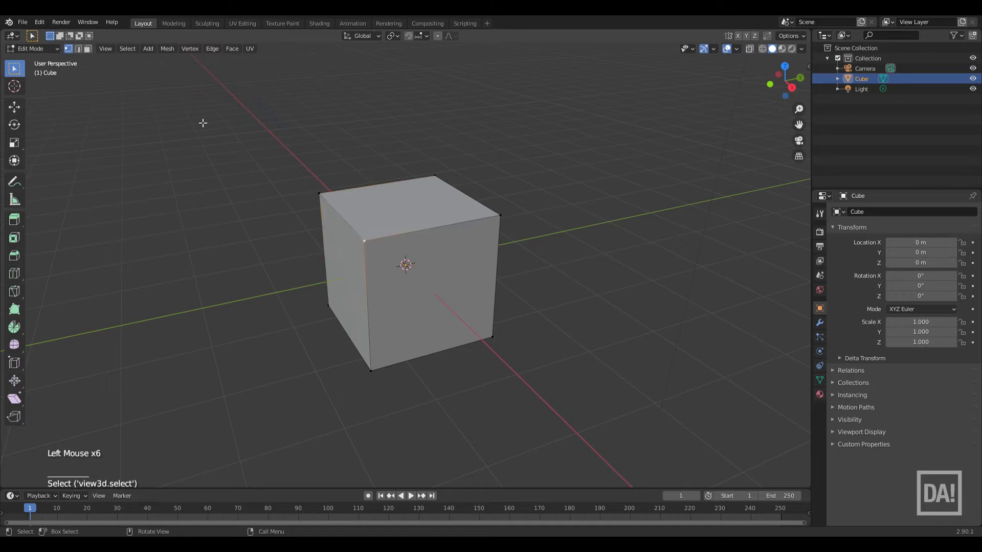
In edge selection mode, select three edges of the cube's top face and move them up along Z.
left_click(79, 49)
left_click(457, 192)
key("Tab")
key("Tab")
key("Tab")
key("Tab")
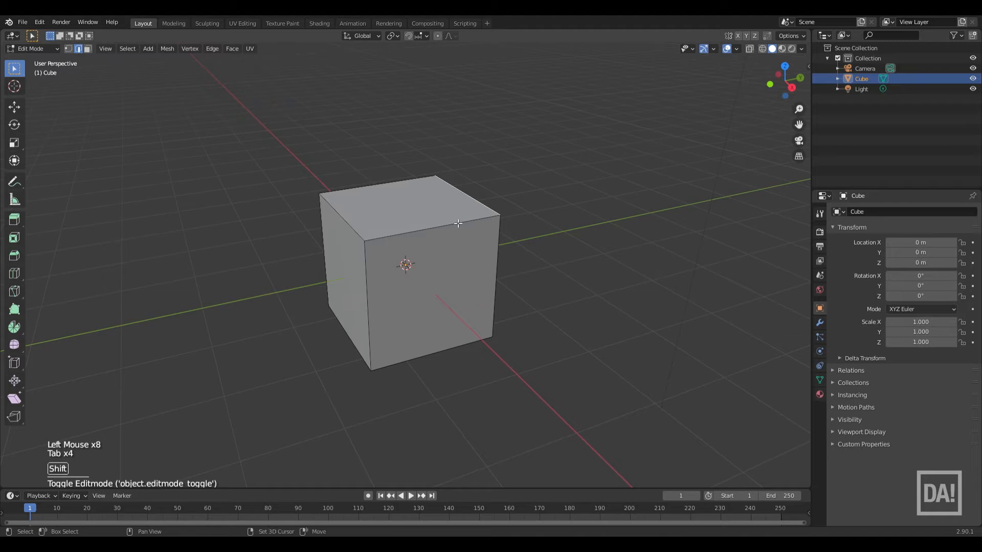
left_click(458, 224, "shift")
left_click(348, 218, "shift")
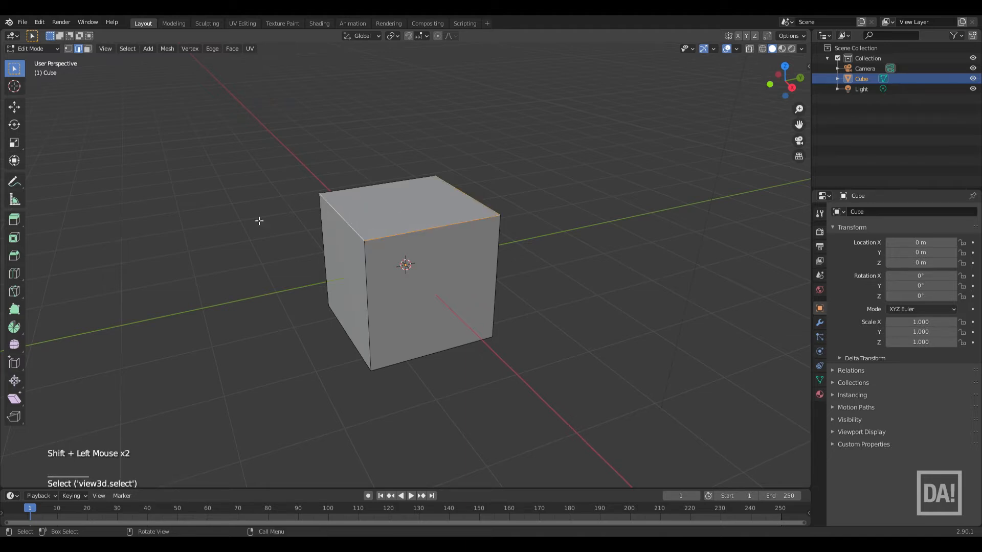
left_click(15, 107)
left_click_drag(404, 173, 412, 149)
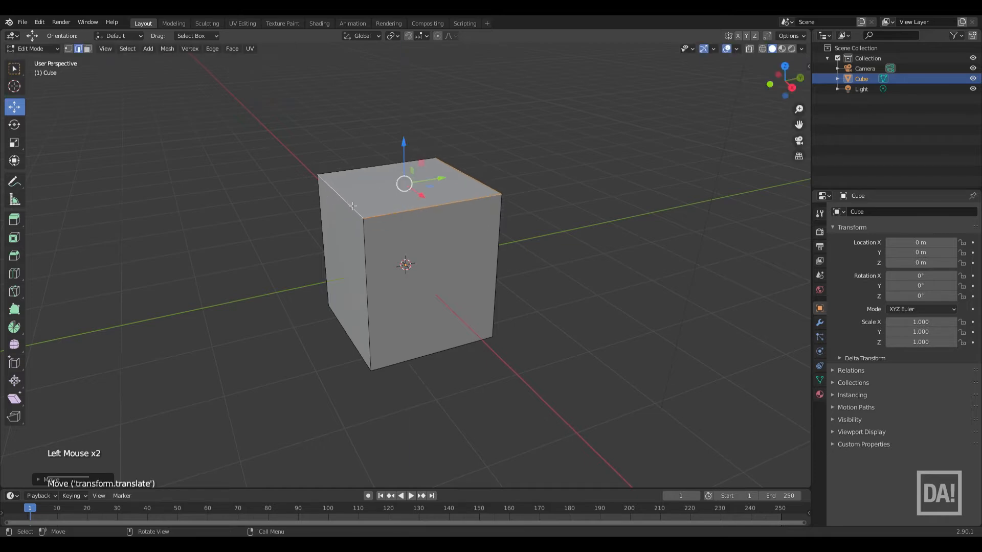
Undo the three-edge move, try raising the two remaining selected top edges, and undo that move as well.
key("ctrl+z")
key("ctrl+z")
key("ctrl+z")
left_click_drag(439, 166, 450, 132)
key("ctrl+z")
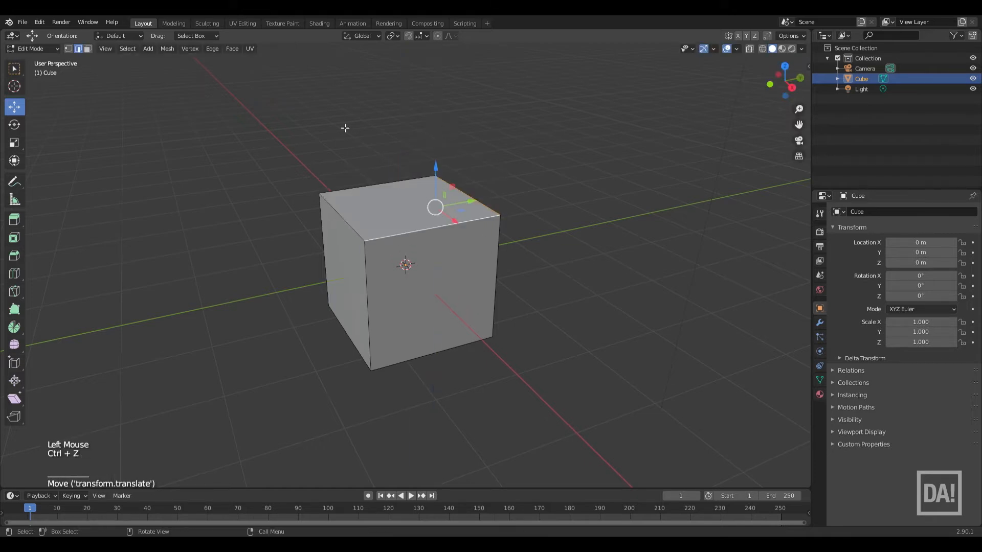
In vertex selection mode, try raising two adjacent top corner vertices along Z and undo the move.
left_click(366, 286)
left_click(68, 49)
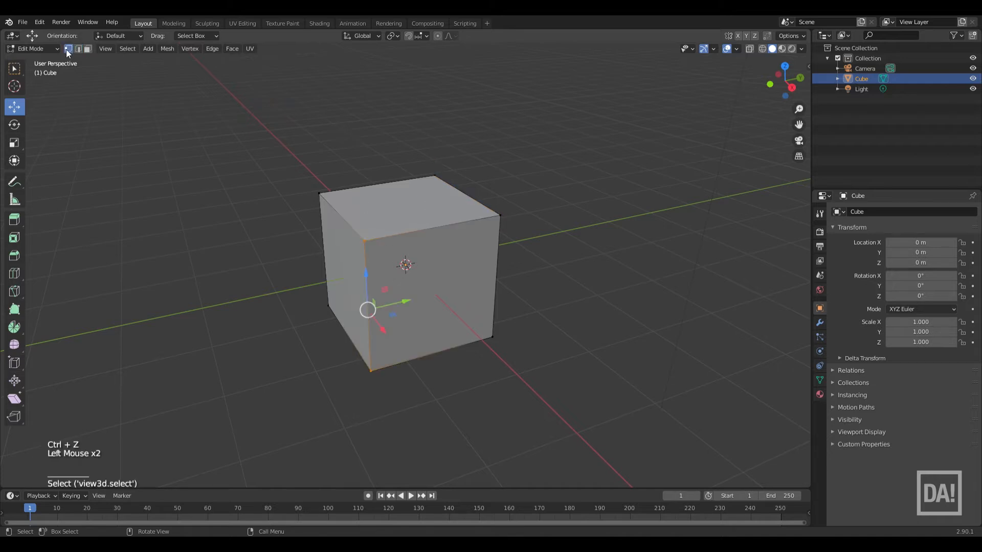
left_click(364, 239)
left_click(320, 193, "shift")
left_click_drag(338, 175, 341, 137)
left_click(312, 154)
key("ctrl+z")
key("ctrl+z")
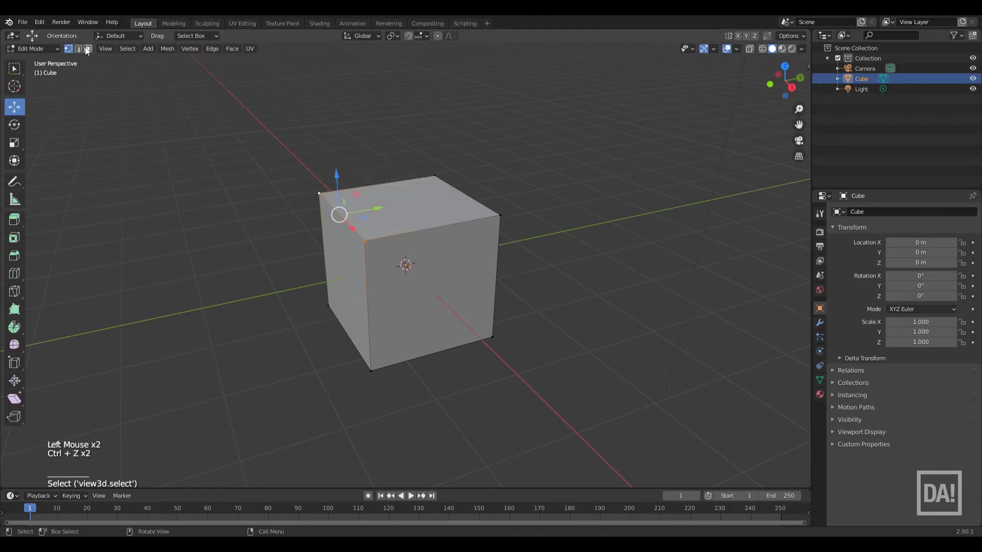
Select the cube's top face in face selection mode and move it up along the global Z axis.
left_click(87, 48)
left_click(392, 211)
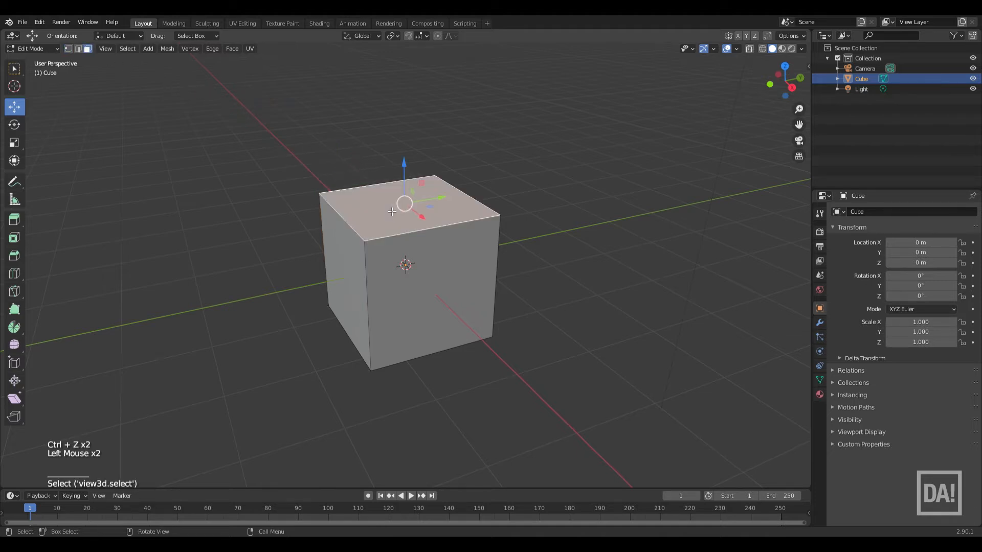
key("g")
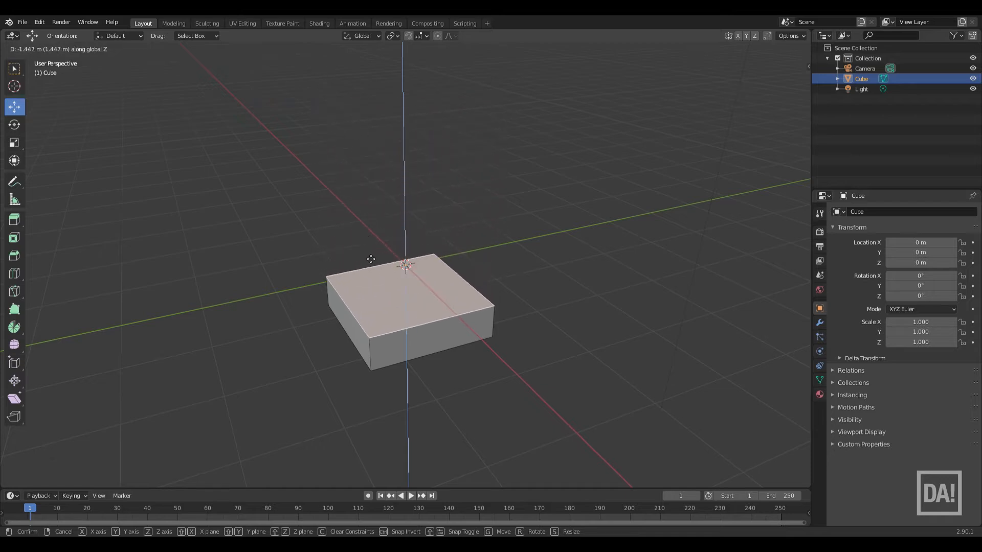
left_click(367, 136)
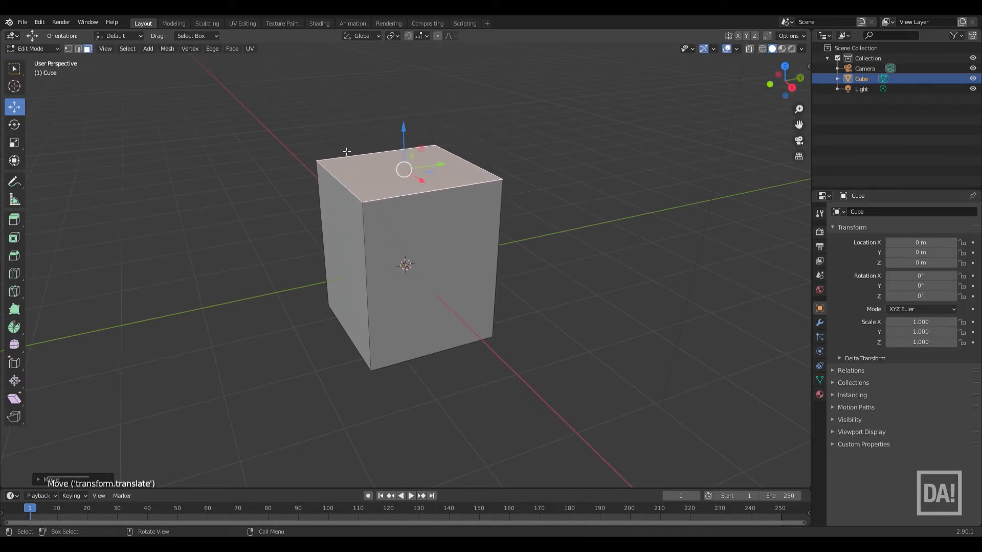
Scale the whole cube along Z to about 1.04 in Object Mode, then return to Edit Mode.
key("Tab")
left_click(14, 143)
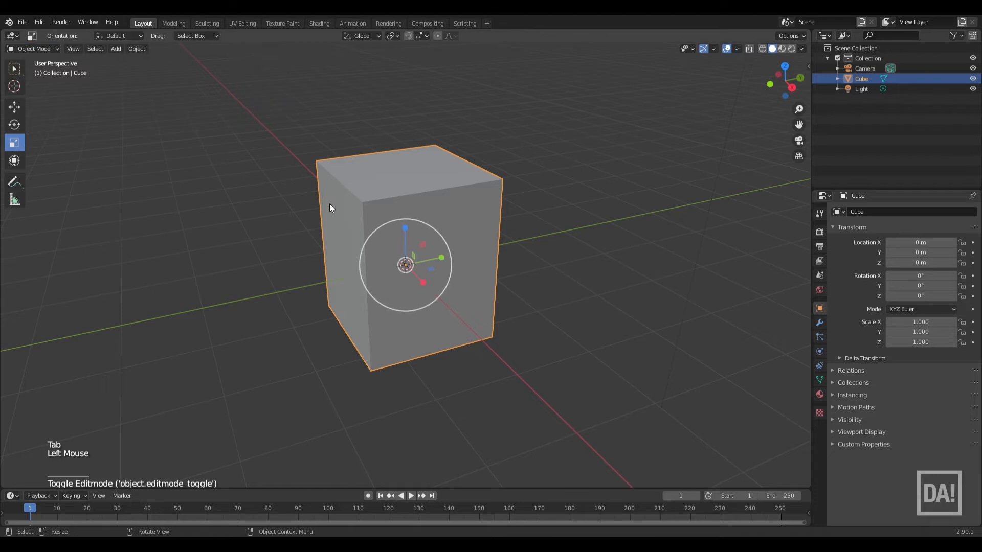
mouse_move(406, 225)
left_mouse_down()
mouse_move(408, 202)
mouse_move(409, 221)
left_mouse_up()
key("Tab")
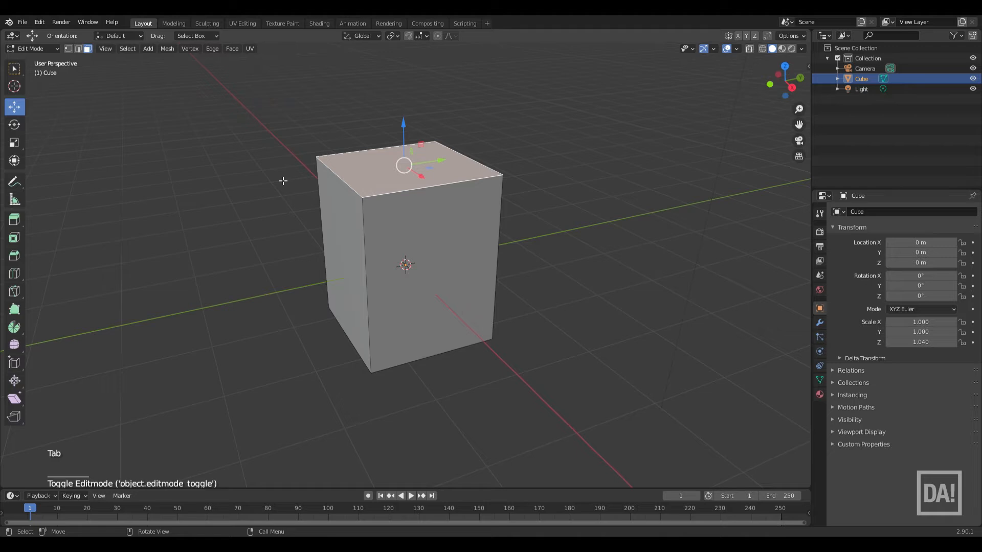
Lower the cube's top face along Z, then scale the whole object along Z to about 1.31 in Object Mode.
left_click_drag(405, 127, 408, 185)
key("Tab")
left_click(403, 225)
mouse_move(403, 225)
left_mouse_down()
mouse_move(405, 204)
mouse_move(407, 213)
left_mouse_up()
key("Tab")
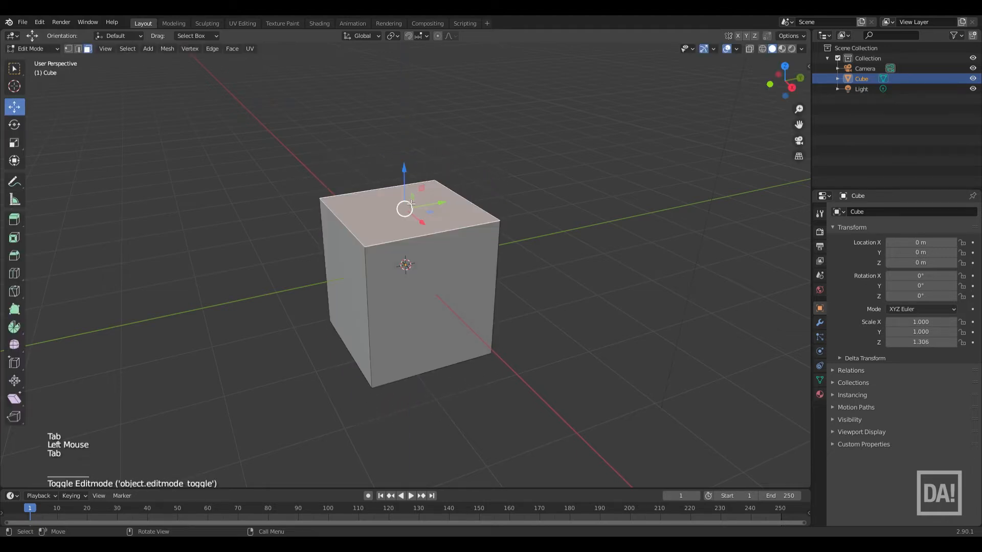
Lower the top face slightly more in Edit Mode, then try single corner picks in vertex mode and clear the selection.
left_click_drag(411, 176, 427, 194)
left_click(556, 315)
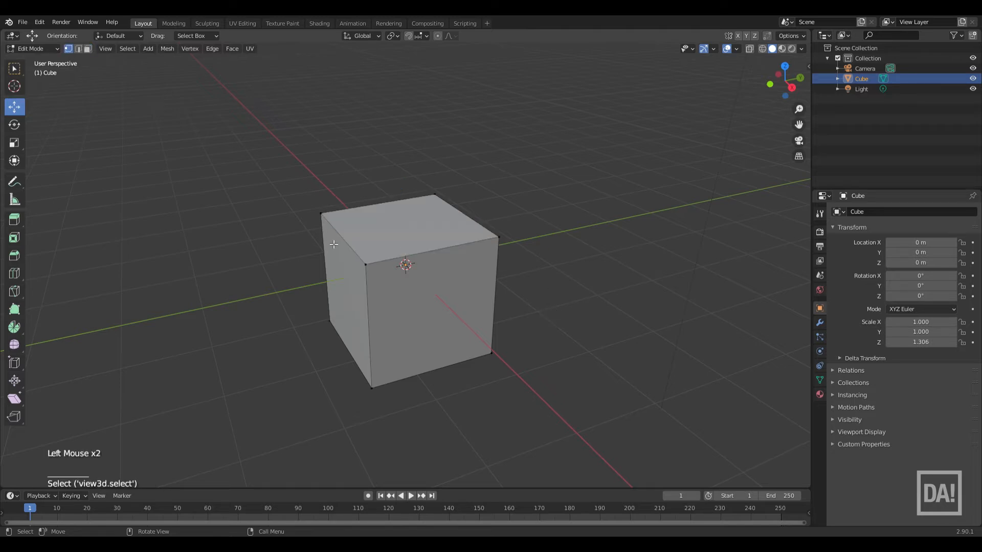
left_click(321, 213)
left_click(437, 195)
left_click(499, 237)
left_click(332, 163)
middle_click_drag(440, 286, 414, 226, "shift")
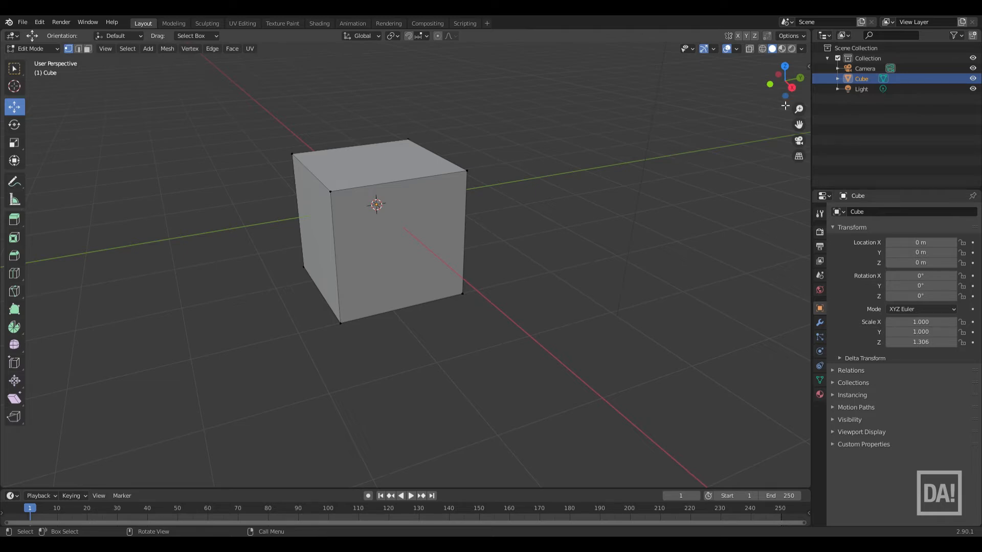
Split the 3D viewport in two and show the reference image ref_casa.jpg in an Image Editor beside it.
left_click(816, 34)
left_click_drag(816, 34, 446, 46)
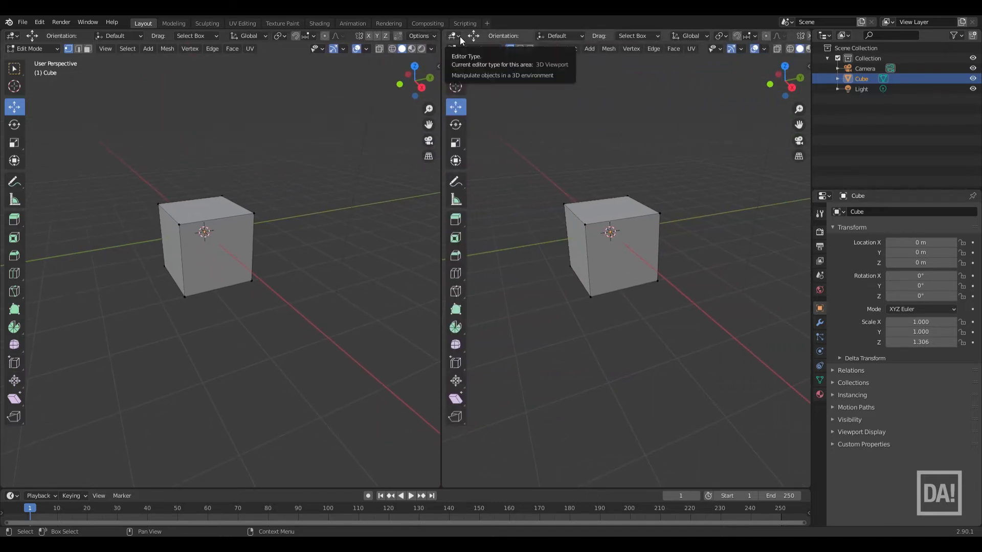
left_click(460, 35)
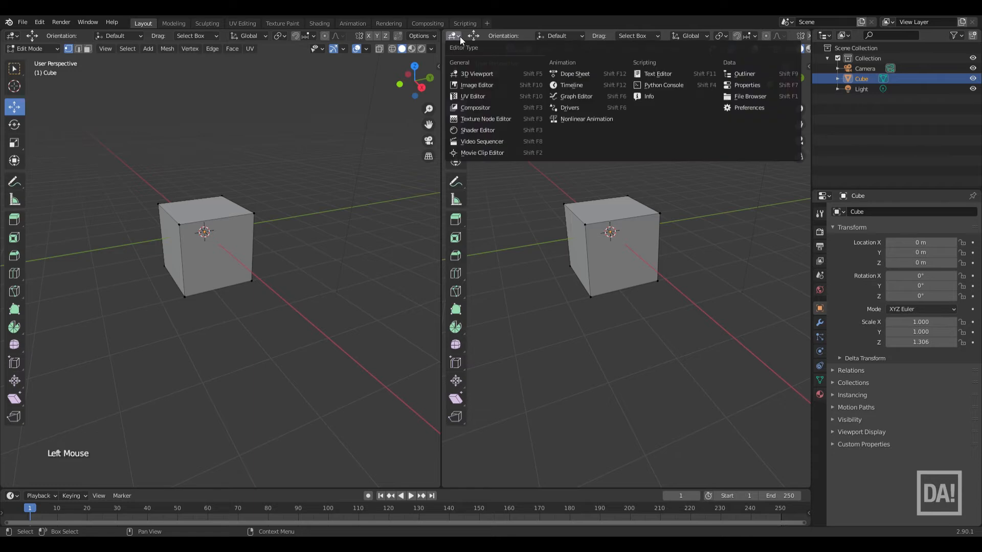
left_click(504, 85)
left_click(640, 37)
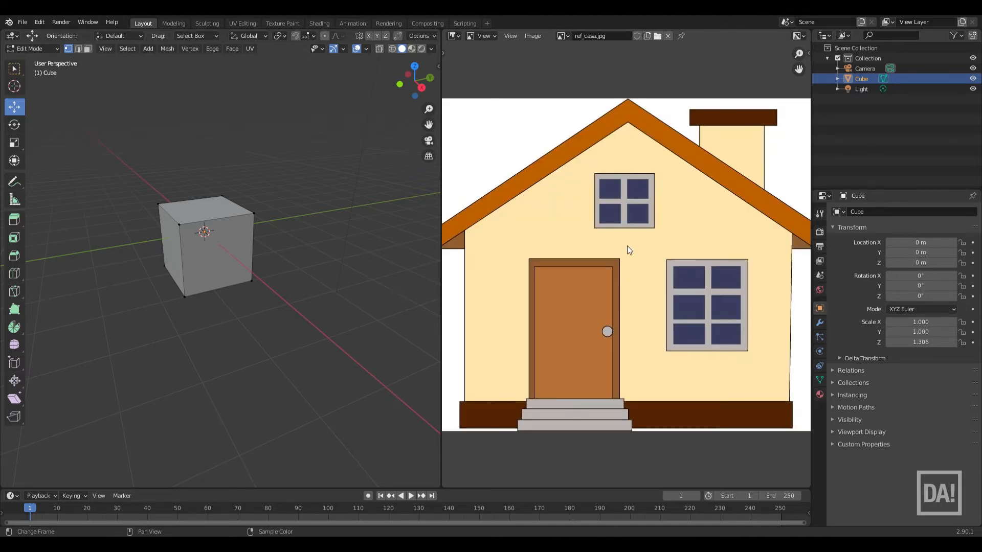
Widen the 3D viewport and shrink the house reference until the whole image fits in the narrower Image Editor.
scroll(629, 250, "down", 1)
scroll(627, 246, "down", 1)
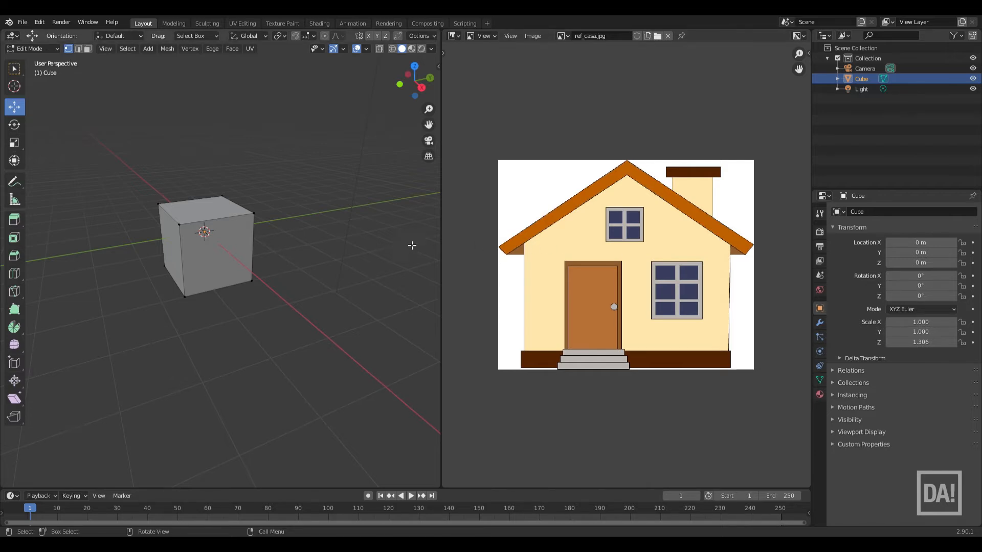
left_click_drag(443, 244, 606, 262)
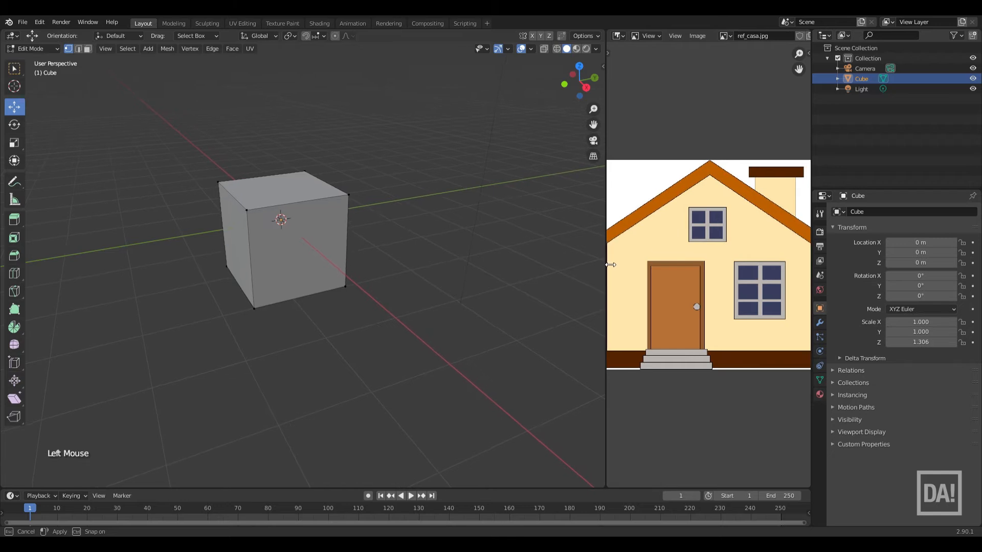
scroll(654, 263, "down", 2)
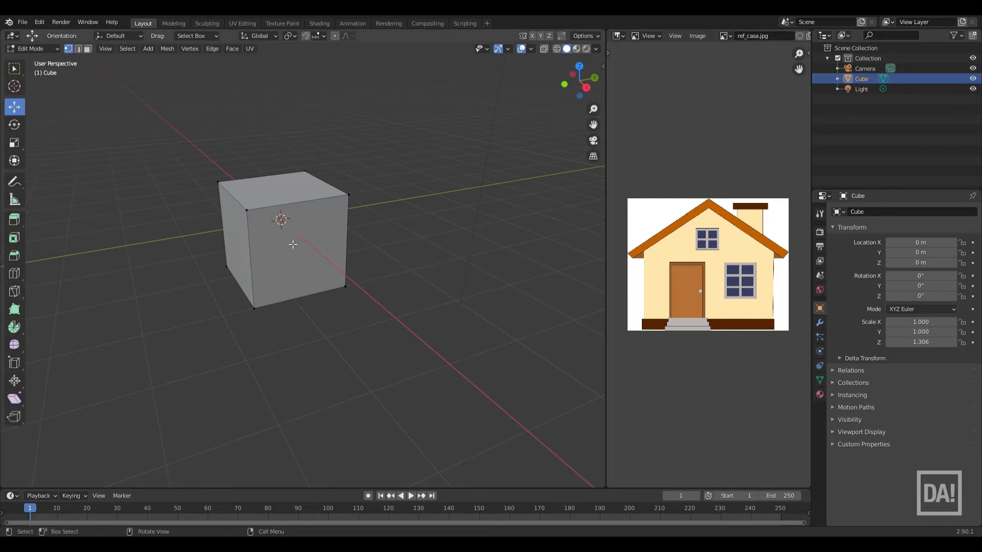
Enlarge the cube uniformly in Object Mode to an X and Y scale of about 1.84, then reduce its Z scale to about 1.51.
key("Tab")
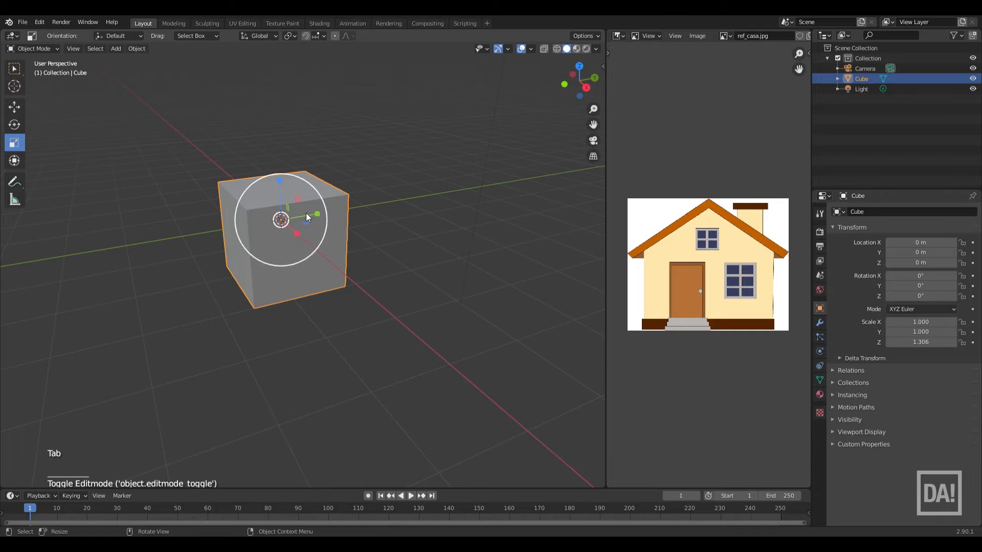
left_click_drag(290, 220, 296, 221)
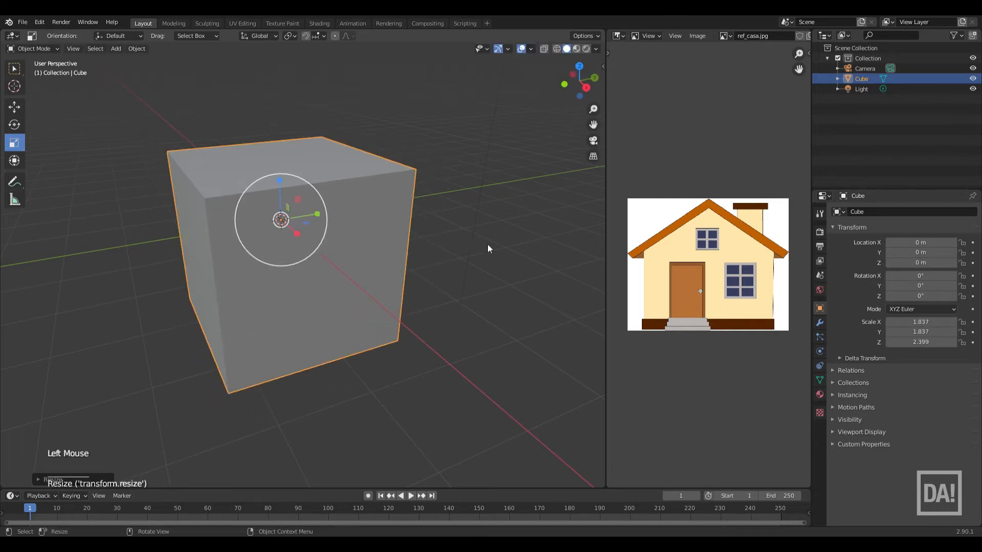
key("KP_1")
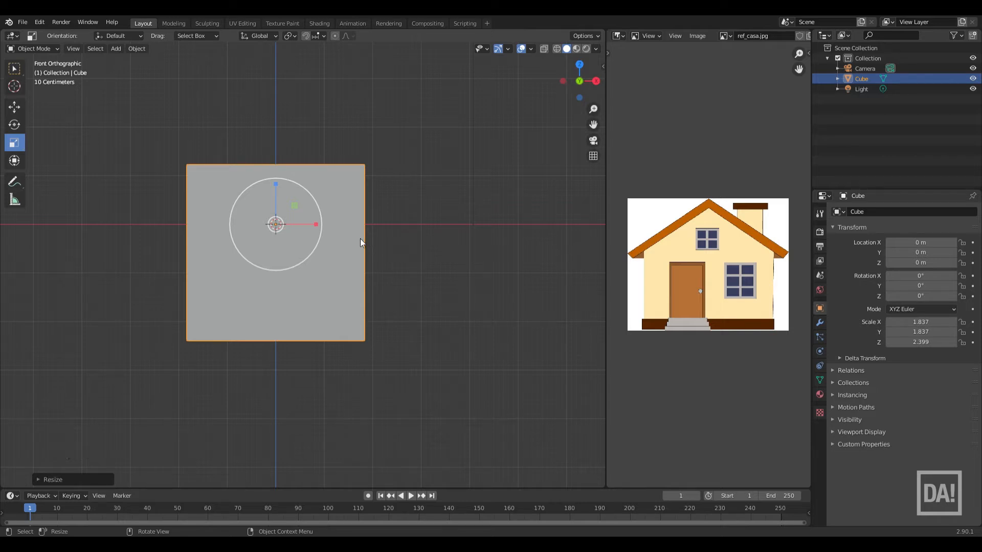
key("s")
key("z")
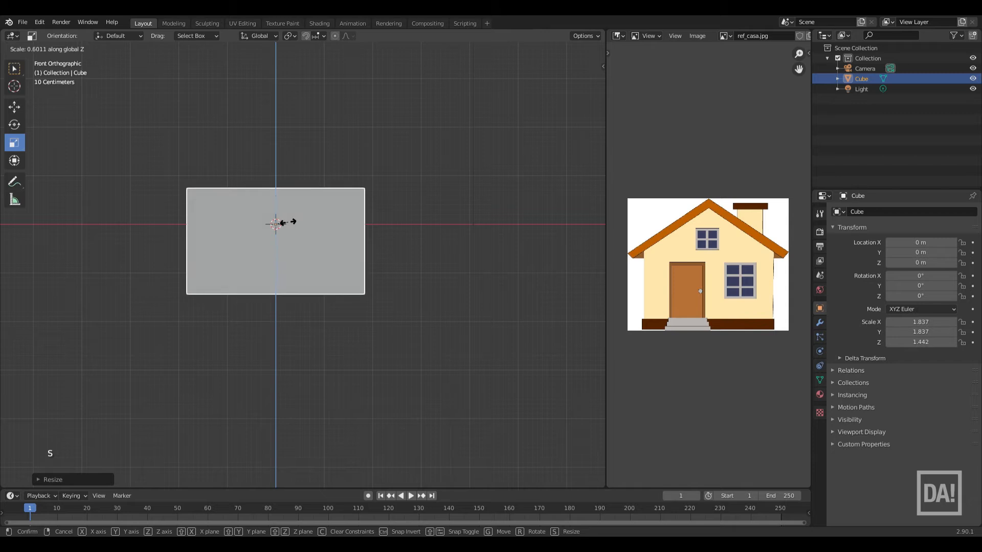
left_click(289, 222)
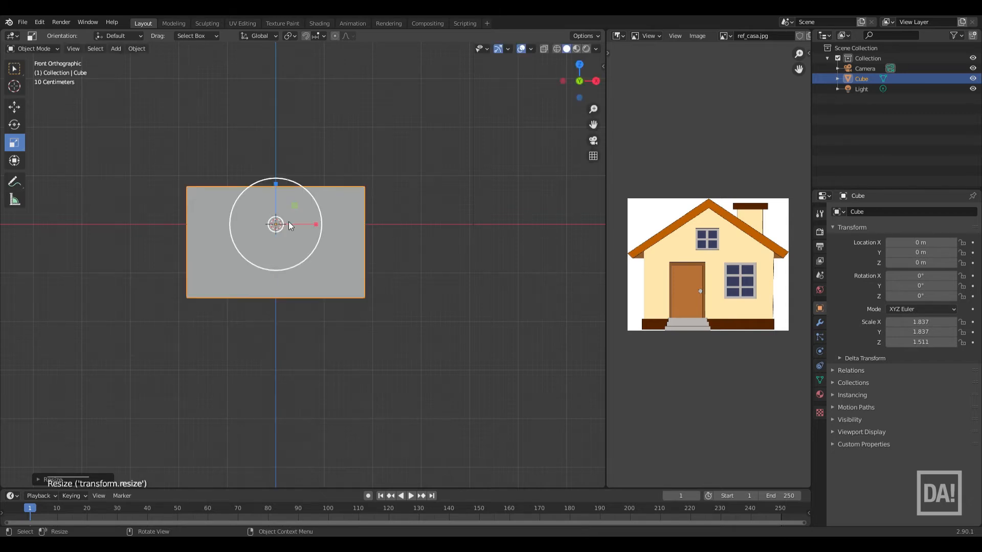
Reduce the box's depth by scaling it along the global Y axis to a Y scale of about 1.20.
middle_click_drag(459, 243, 420, 271)
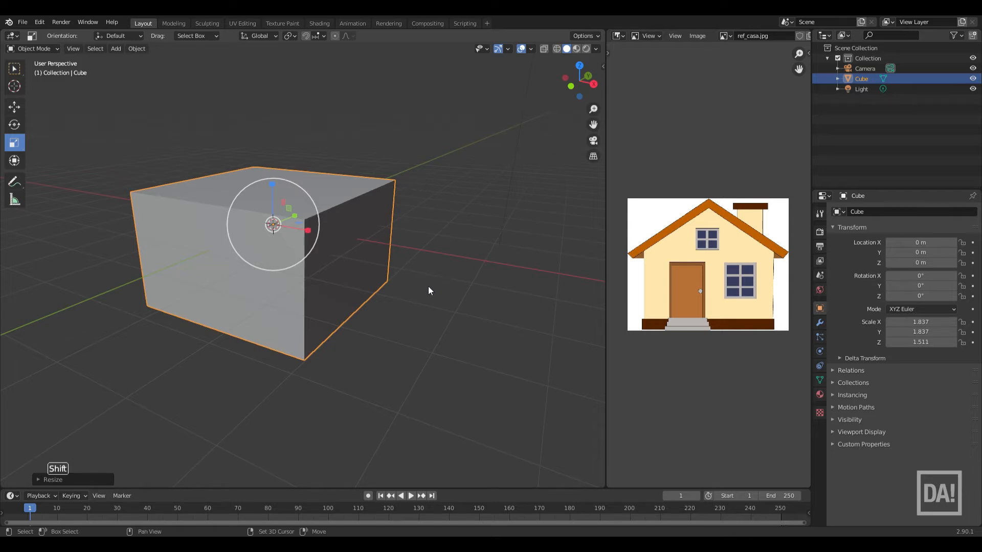
middle_click_drag(428, 287, 446, 290, "shift")
key("KP_6")
key("KP_6")
key("KP_6")
key("KP_6")
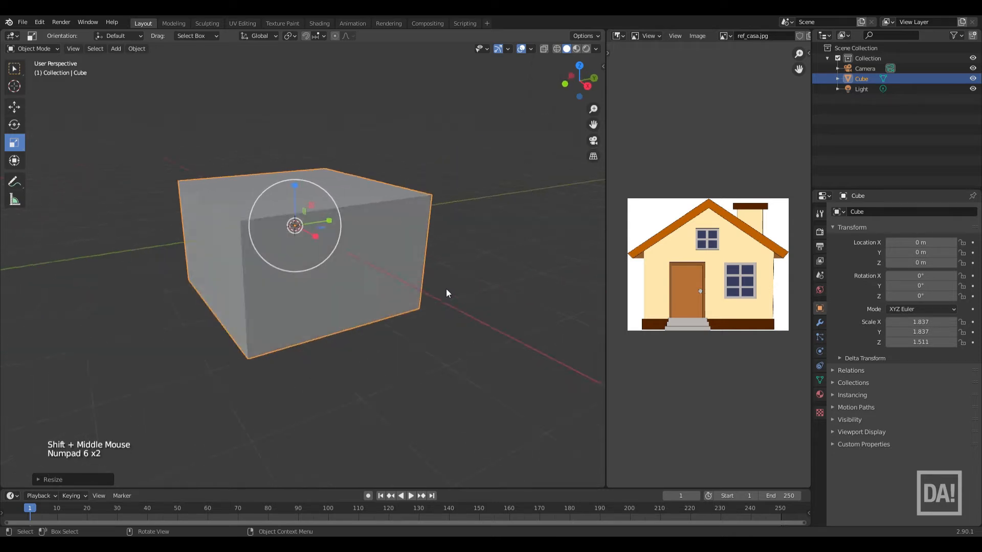
key("KP_4")
key("KP_4")
key("KP_4")
key("KP_4")
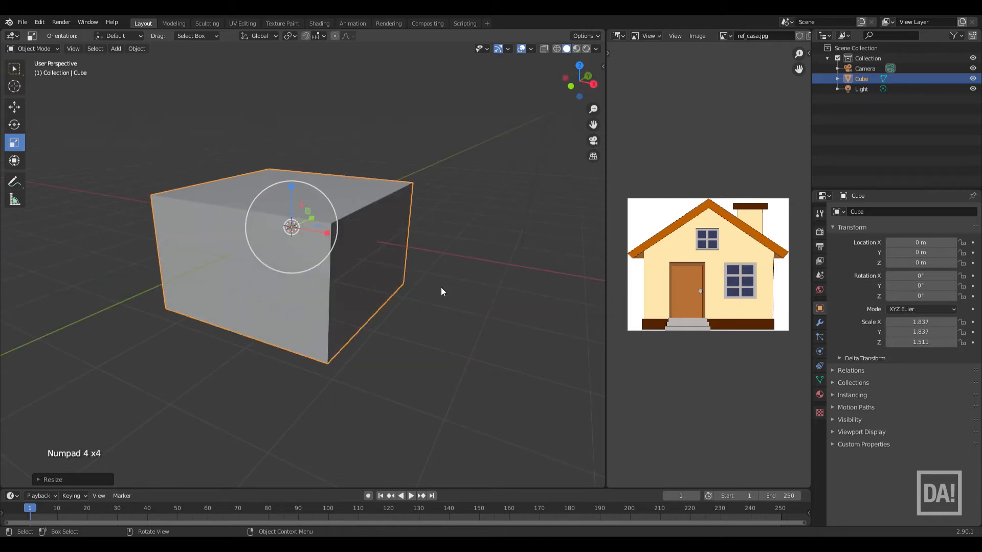
key("s")
key("y")
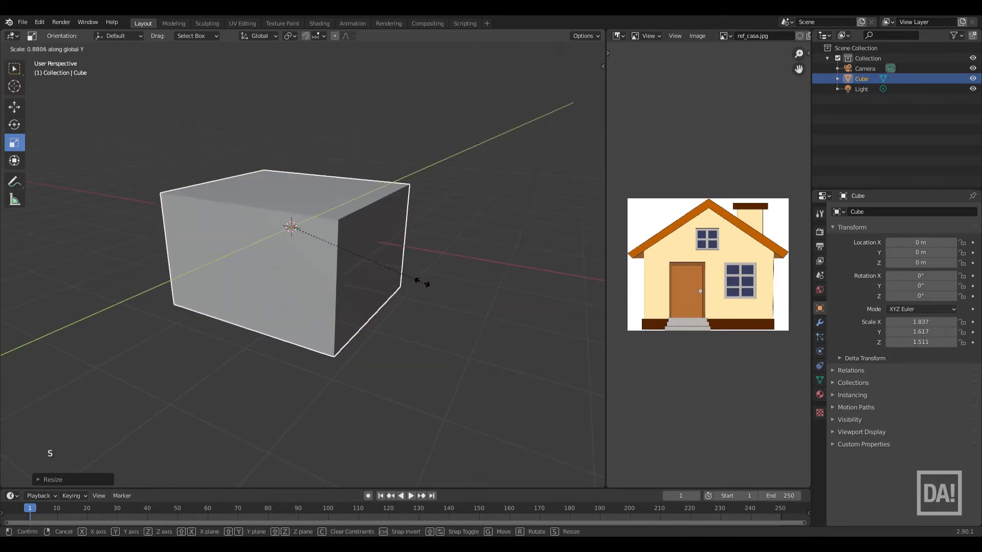
left_click(386, 276)
middle_click_drag(387, 276, 581, 294)
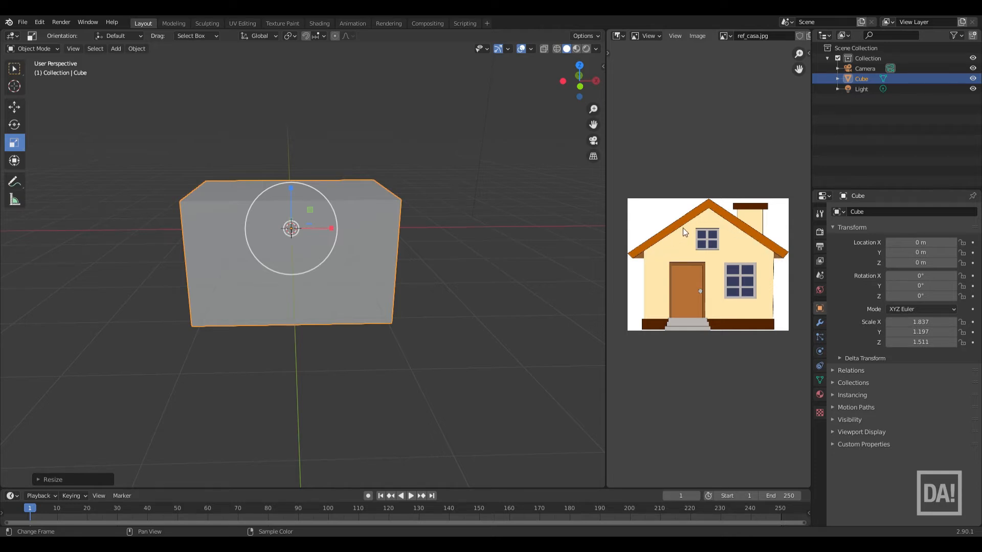
Deselect and reselect the box, and switch it to Edit Mode.
left_click(498, 227)
middle_click_drag(491, 233, 463, 289)
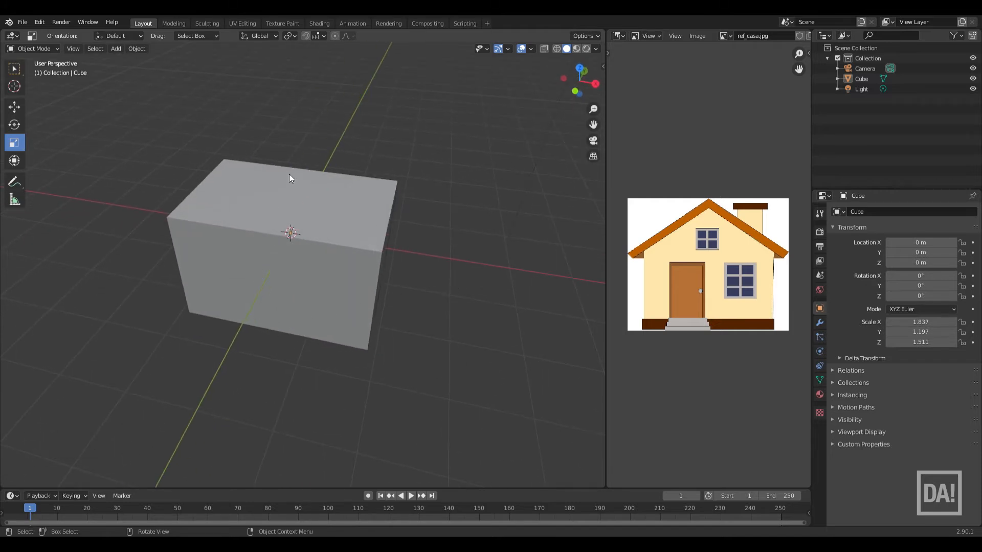
middle_click_drag(427, 390, 366, 324)
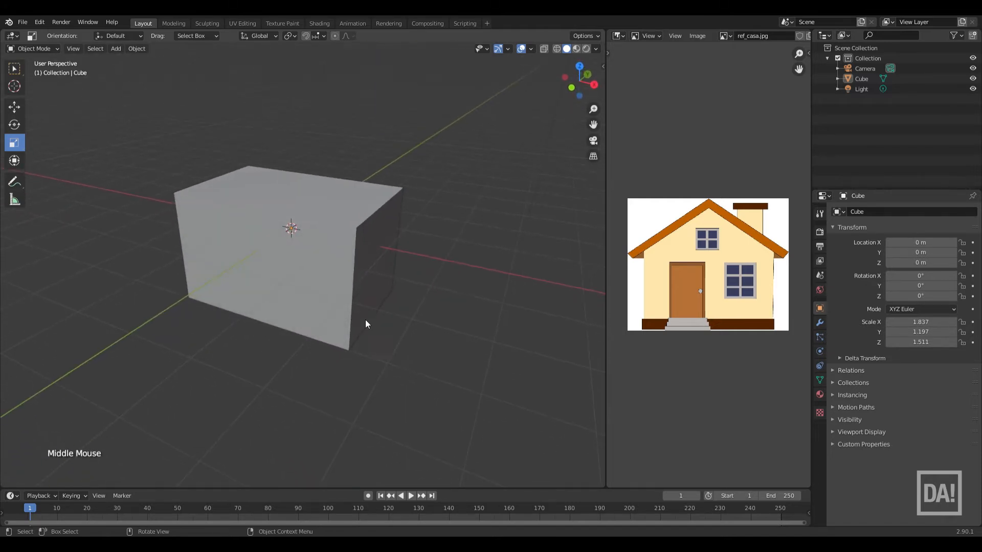
left_click(347, 299)
scroll(354, 305, "up", 1)
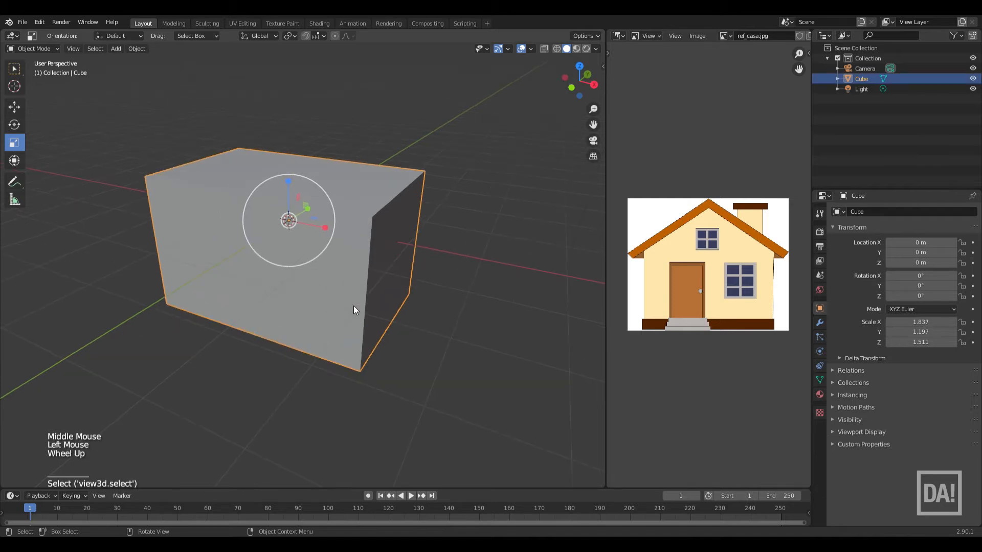
scroll(354, 306, "up", 1)
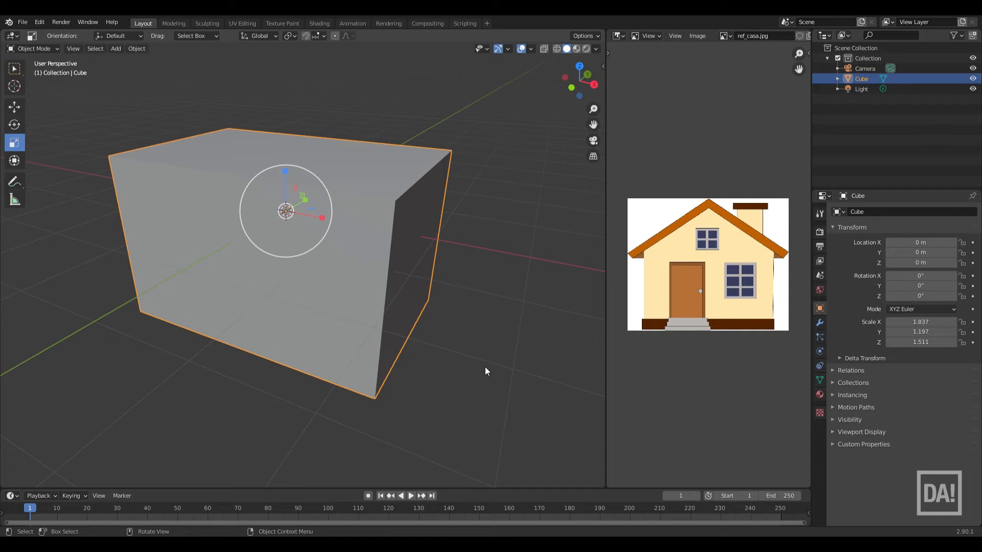
left_click(35, 50)
left_click(32, 70)
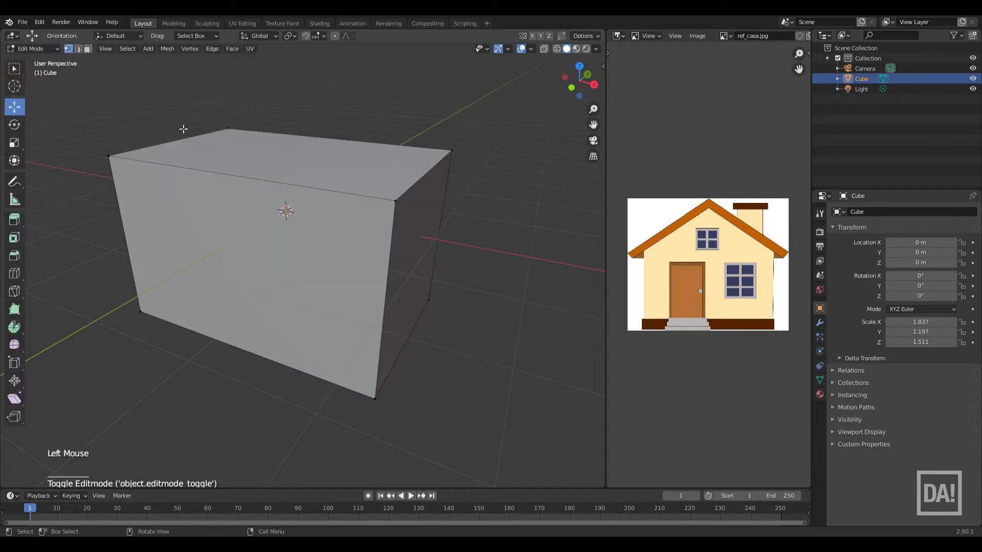
Try a single vertical loop cut slid toward the box's right side, and undo it.
key("ctrl+r")
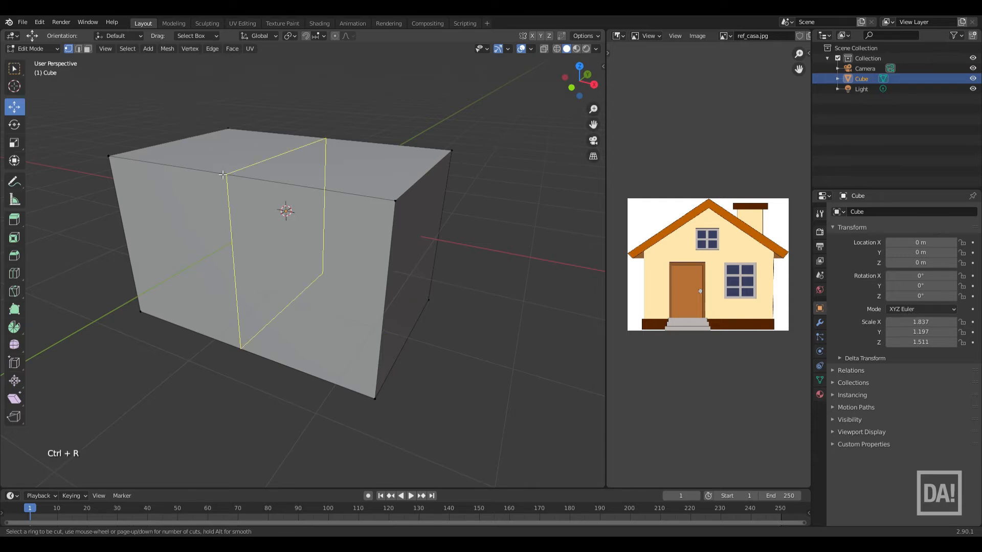
left_click(223, 175)
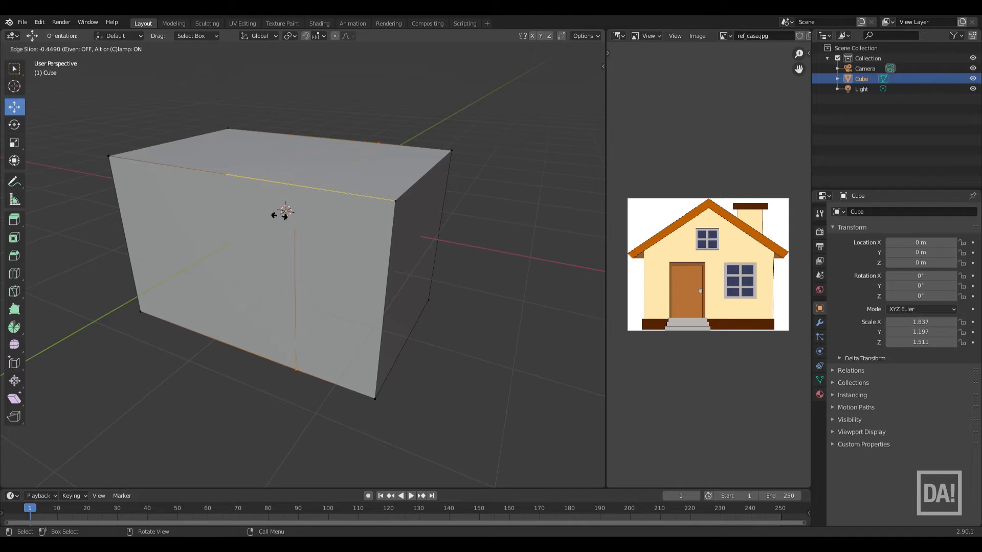
left_click(311, 225)
left_click(189, 383)
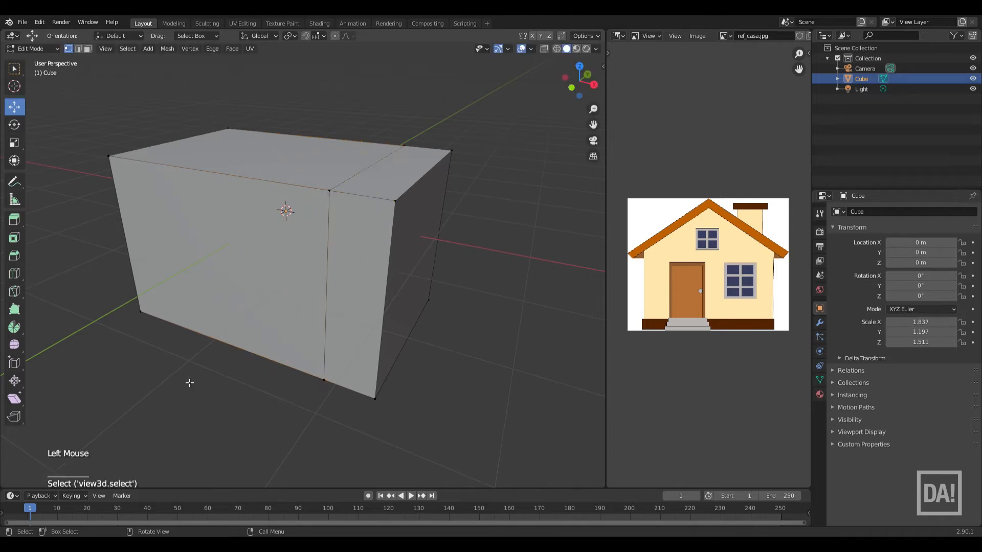
key("ctrl+z")
key("ctrl+z")
Try five evenly spaced vertical loop cuts across the box's width, and undo them.
key("ctrl+r")
scroll(321, 160, "up", 2)
scroll(321, 161, "up", 2)
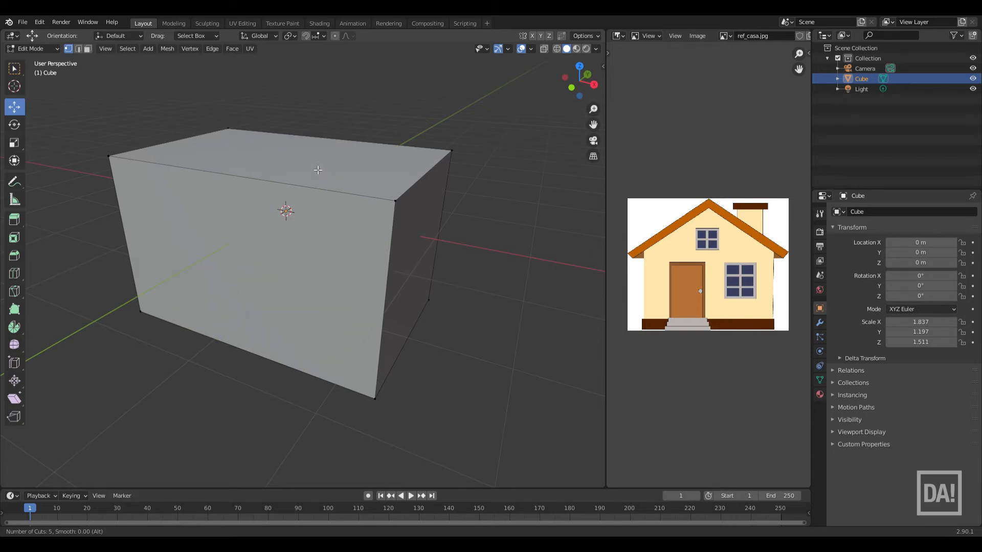
left_click(308, 184)
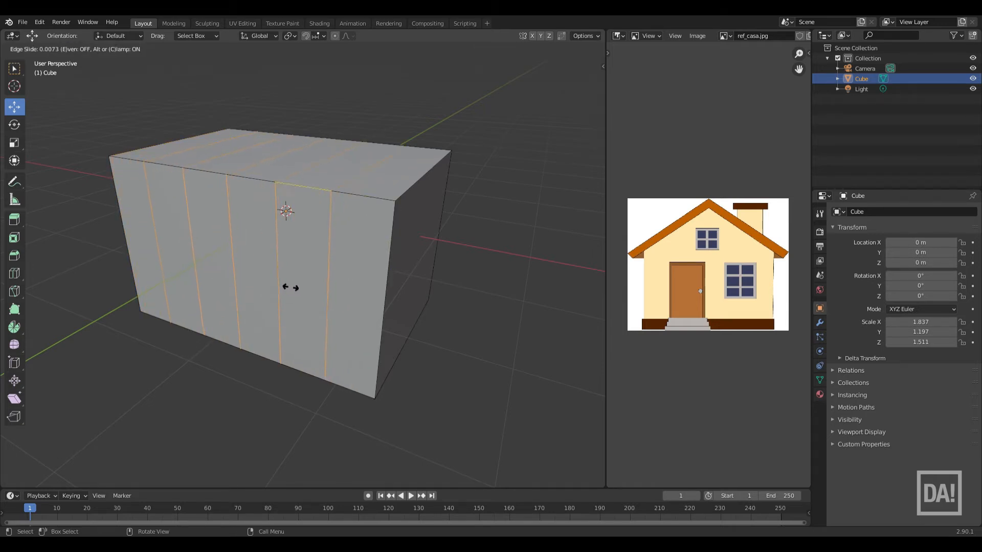
left_click(290, 288)
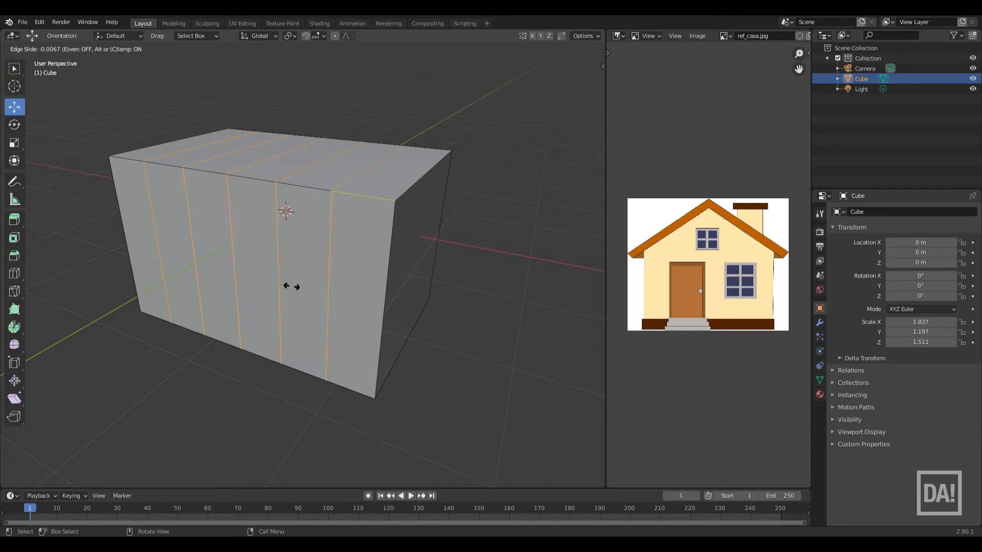
left_click(160, 383)
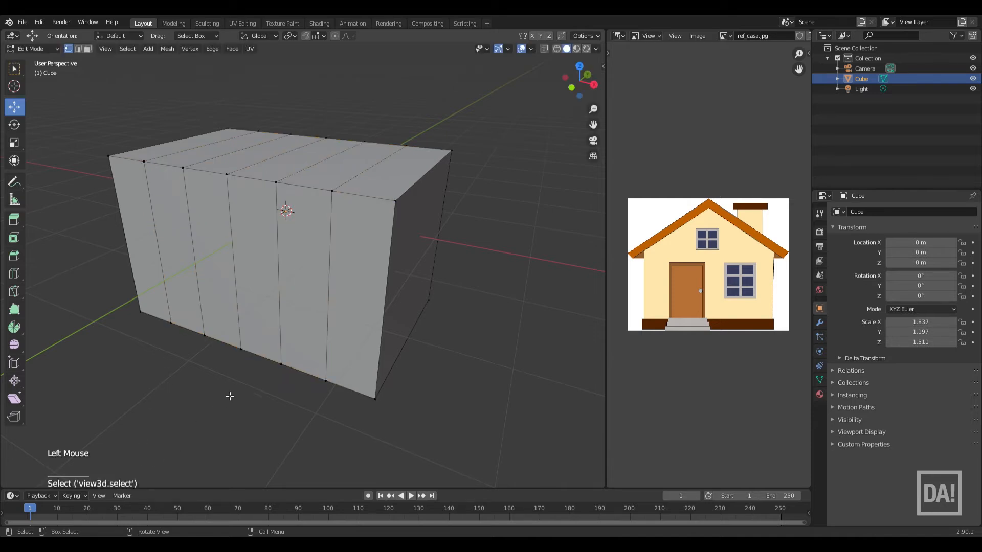
key("ctrl")
key("ctrl+z")
key("ctrl+z")
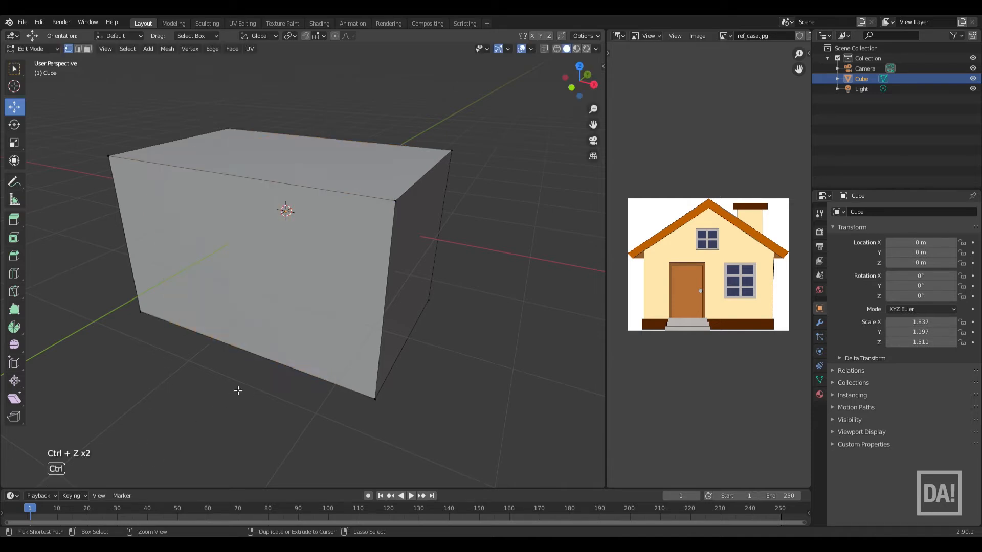
Add one vertical loop cut exactly in the middle of the box's width and clear the selection.
key("ctrl+r")
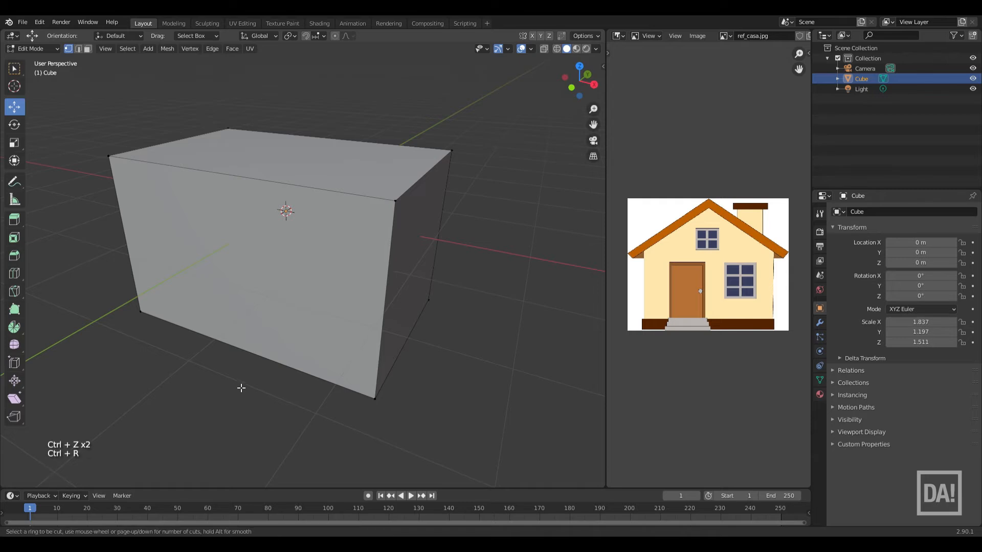
left_click(255, 370)
right_click(255, 370)
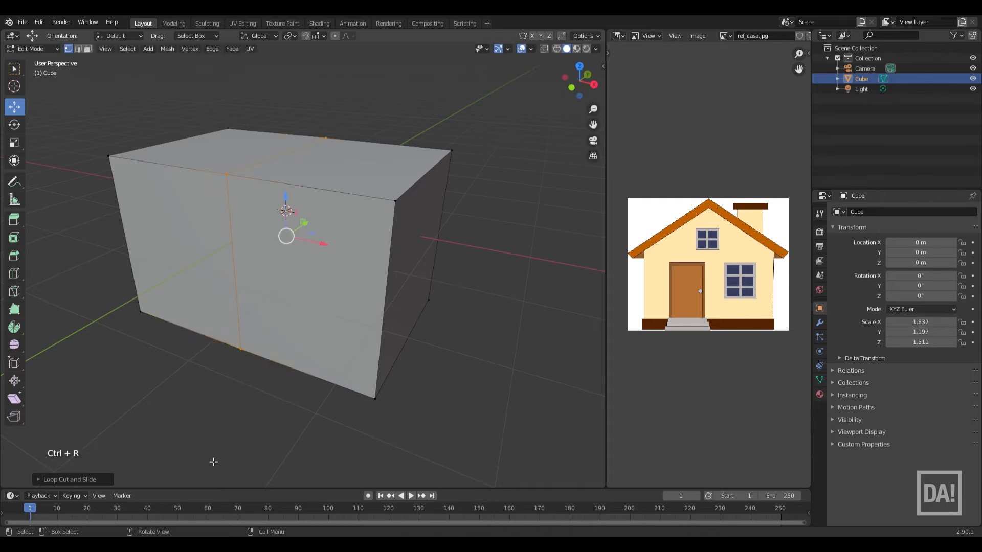
left_click(413, 429)
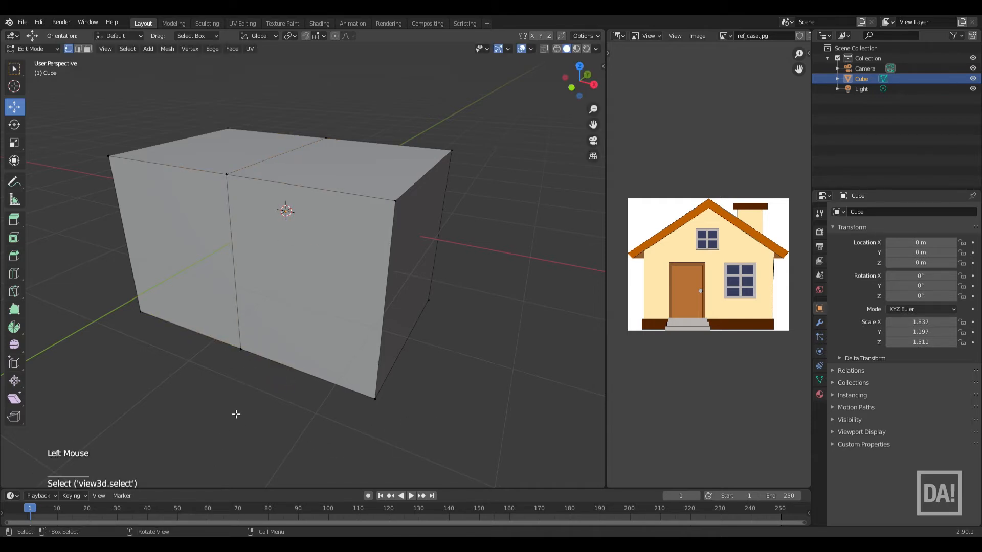
middle_click_drag(324, 378, 348, 368)
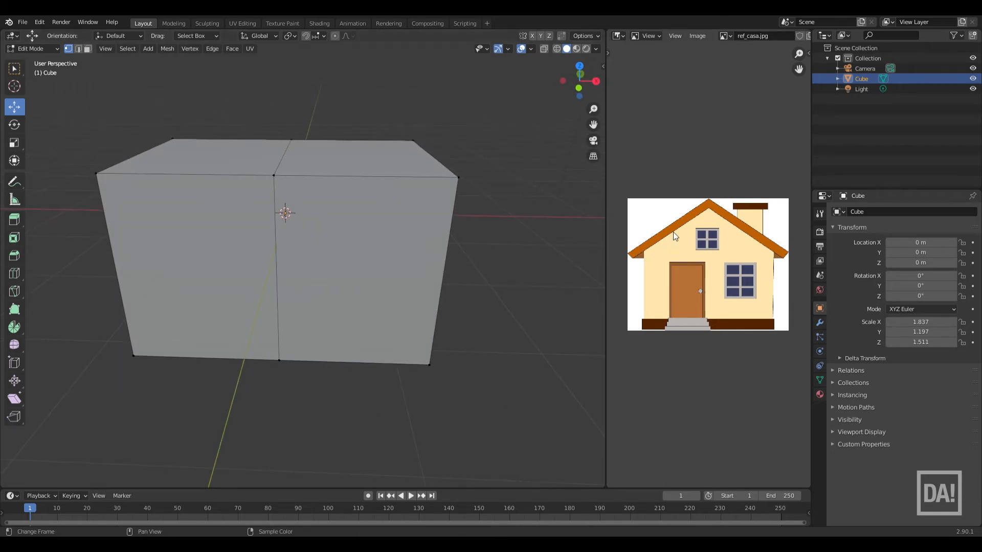
Select the middle edge of the top face in edge mode and raise it along Z to form a gable roof ridge.
left_click(79, 49)
left_click(285, 160)
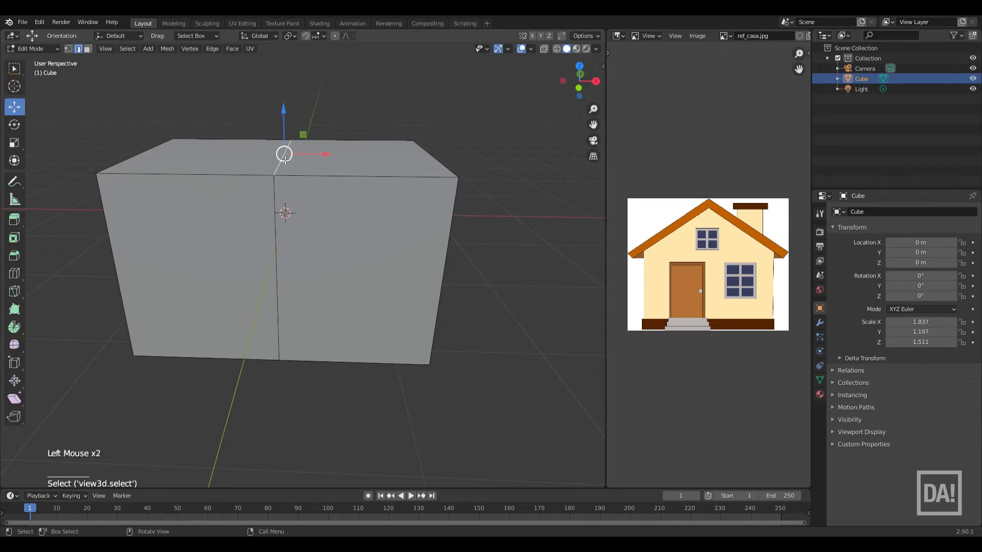
left_click_drag(288, 126, 289, 109)
key("t")
key("t")
left_click(17, 108)
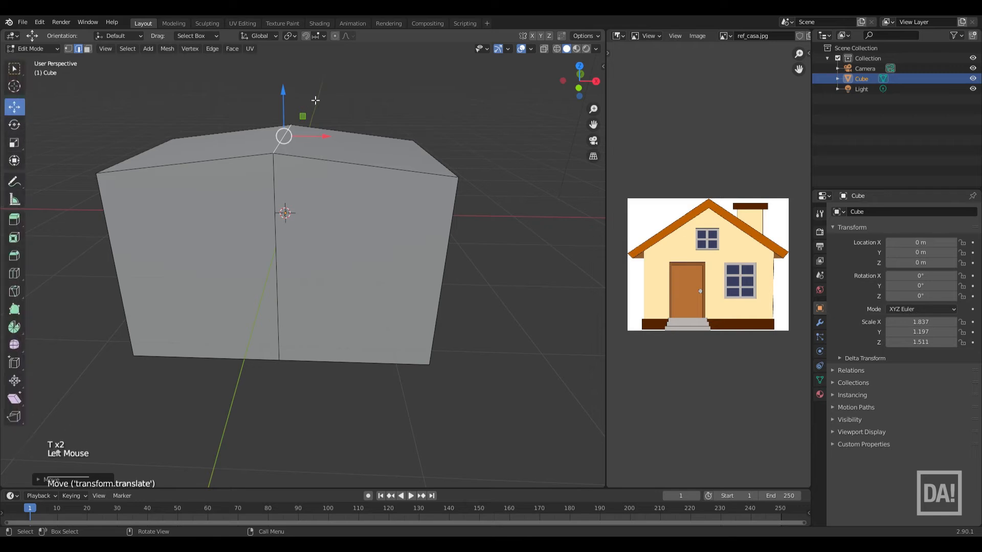
left_click_drag(285, 98, 296, 60)
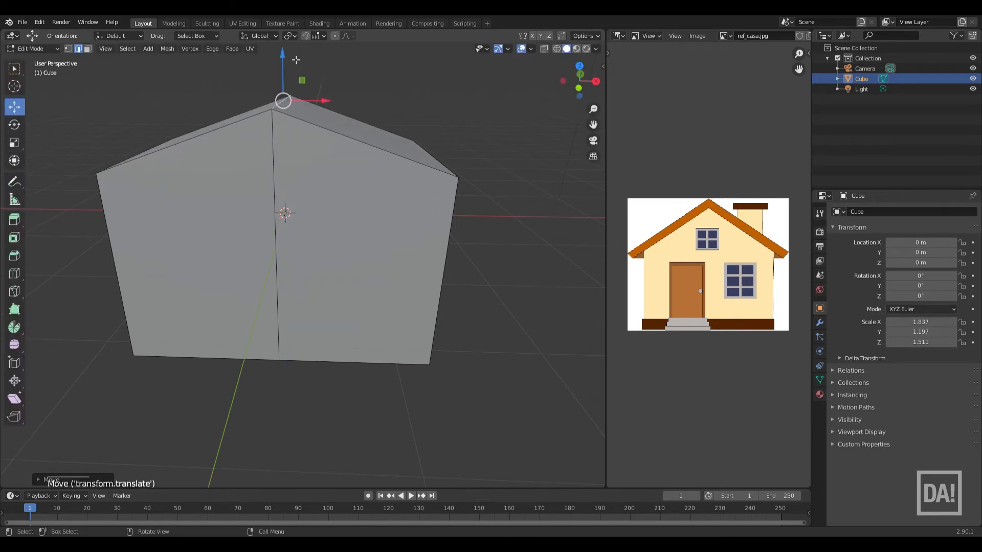
middle_click_drag(411, 116, 383, 125)
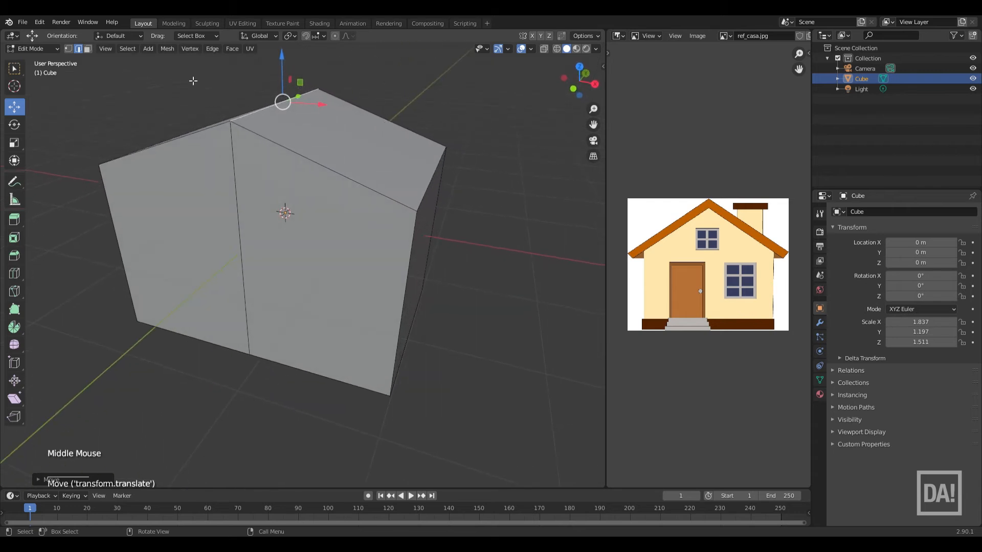
Select both ridge end points in vertex mode and move them slightly higher along Z.
left_click(68, 49)
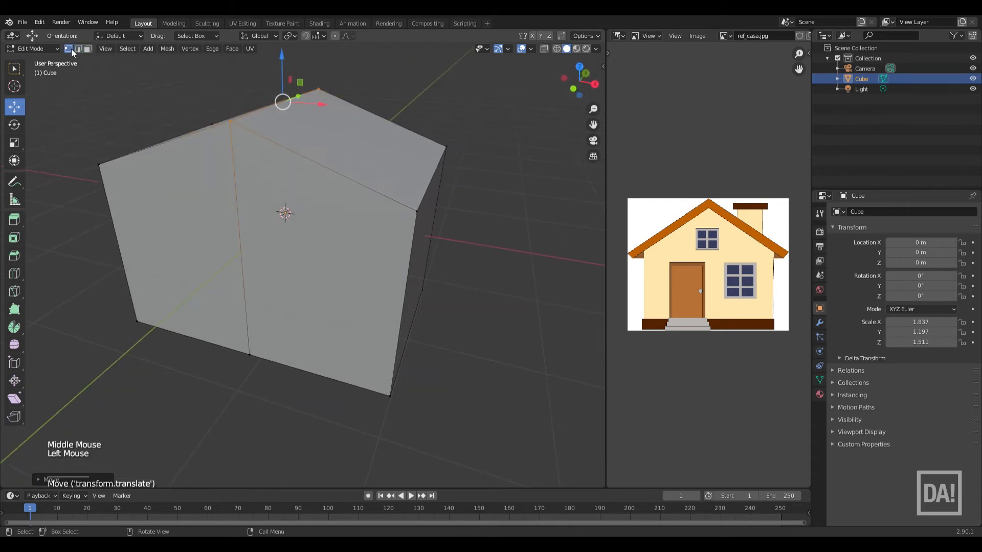
left_click(231, 122)
left_click(324, 93, "shift")
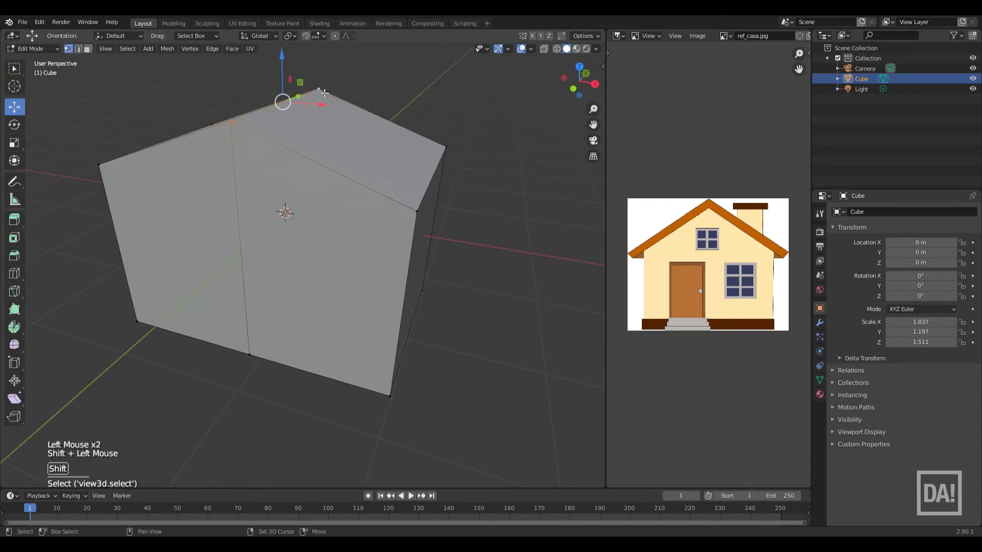
middle_click_drag(328, 115, 256, 122)
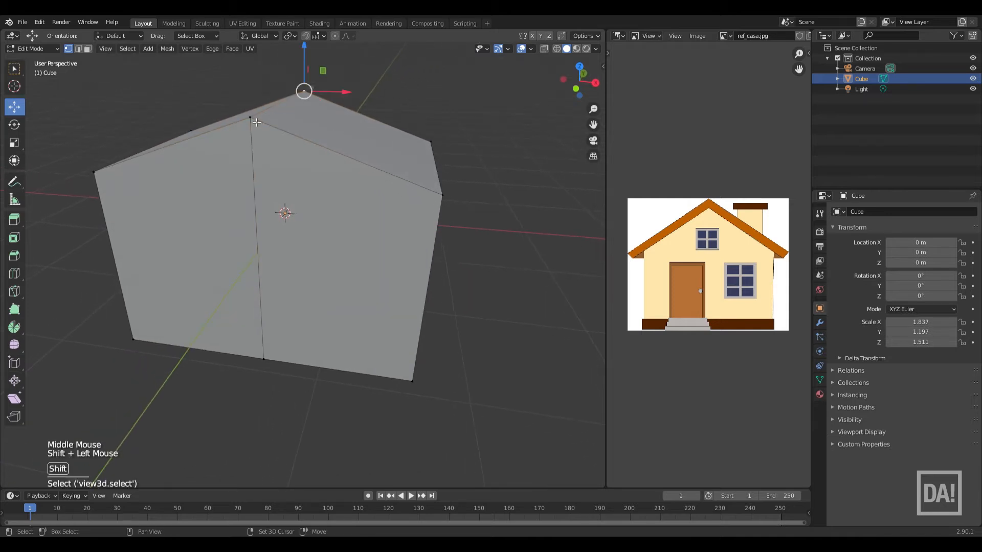
left_click_drag(239, 74, 323, 134)
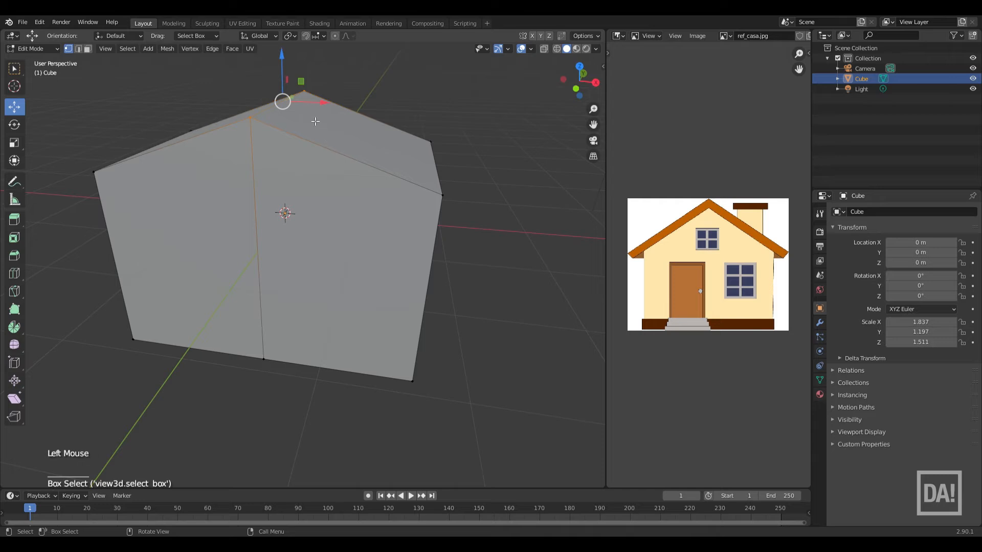
left_click_drag(282, 69, 290, 57)
Try adding the front right eave corner to the ridge selection and deselect it again.
left_click(444, 200, "shift")
middle_click_drag(449, 305, 464, 285)
key("ctrl")
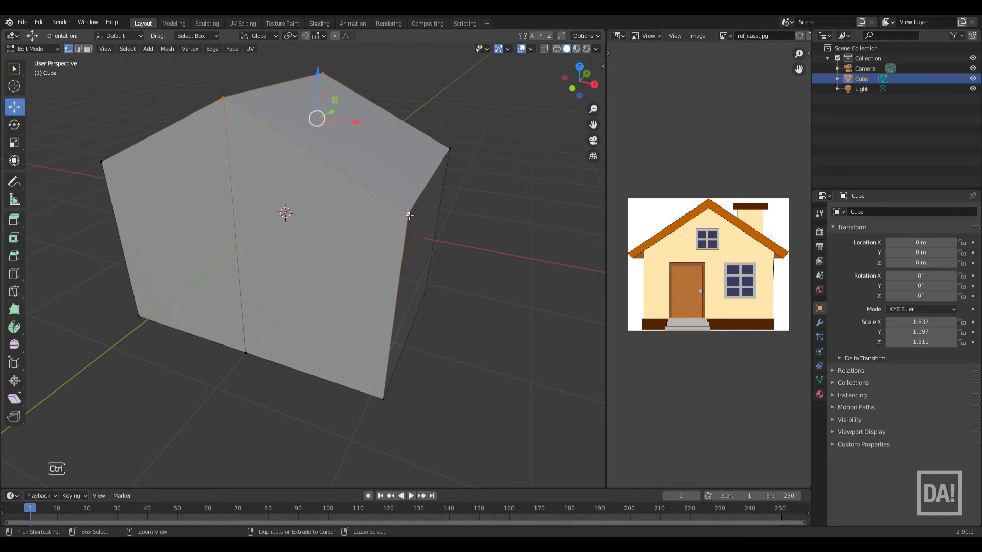
left_click(409, 216, "ctrl")
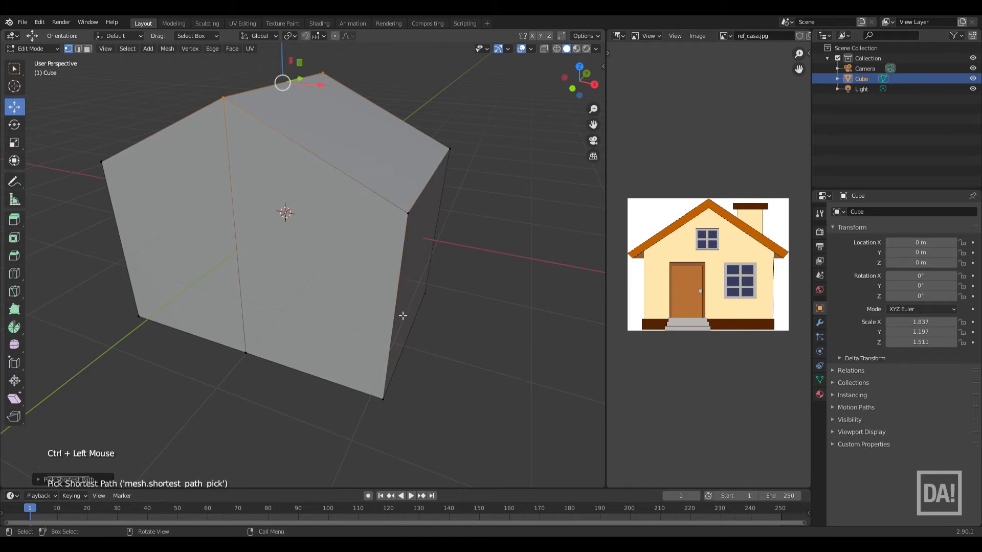
Fine-tune the ridge height along Z, using the front view to match the reference roof, and return to Object Mode.
middle_click_drag(300, 239, 379, 265, "shift")
left_click(360, 261, "shift")
left_click_drag(312, 112, 327, 102)
middle_click_drag(329, 194, 356, 221)
key("KP_1")
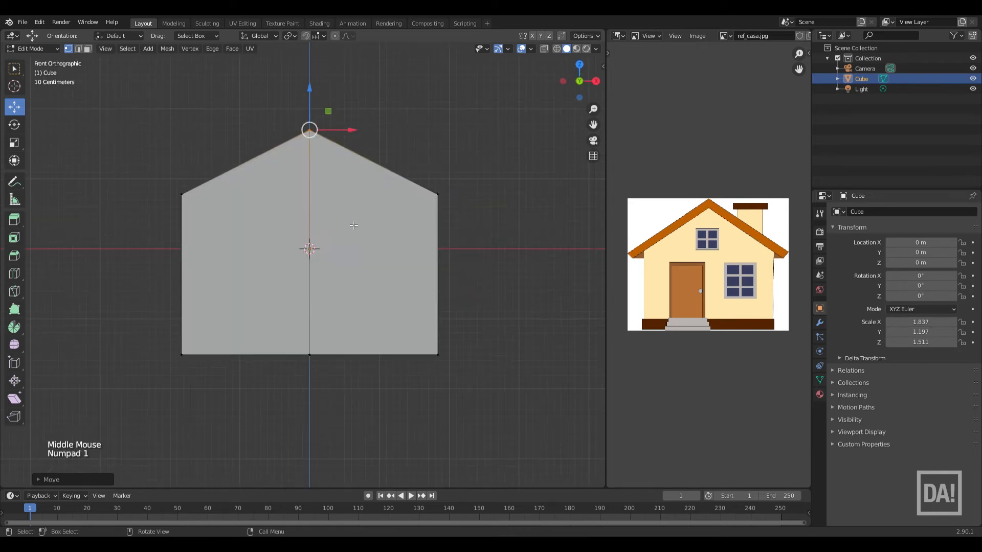
left_click_drag(312, 105, 314, 107)
middle_click_drag(403, 218, 357, 247)
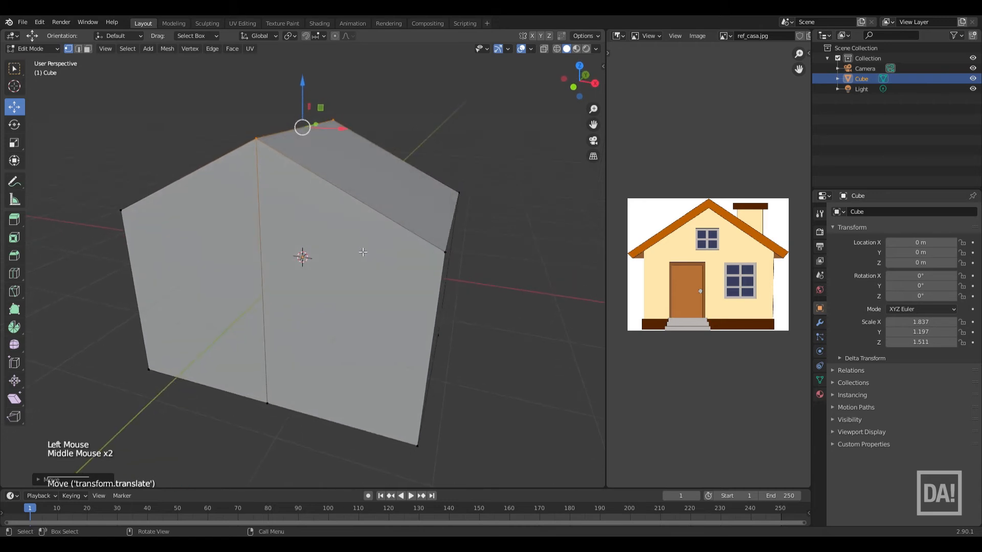
key("Tab")
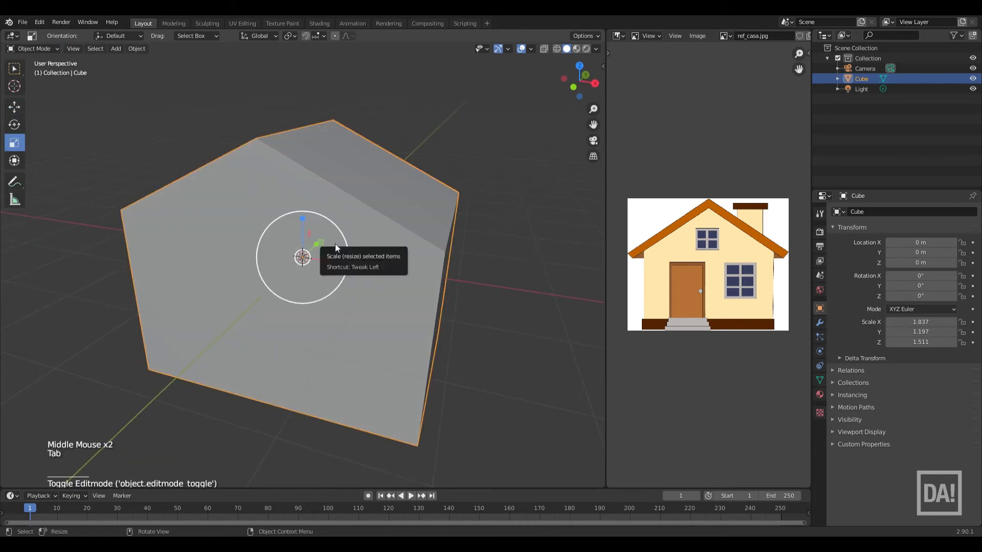
left_click(487, 216)
left_click(423, 231)
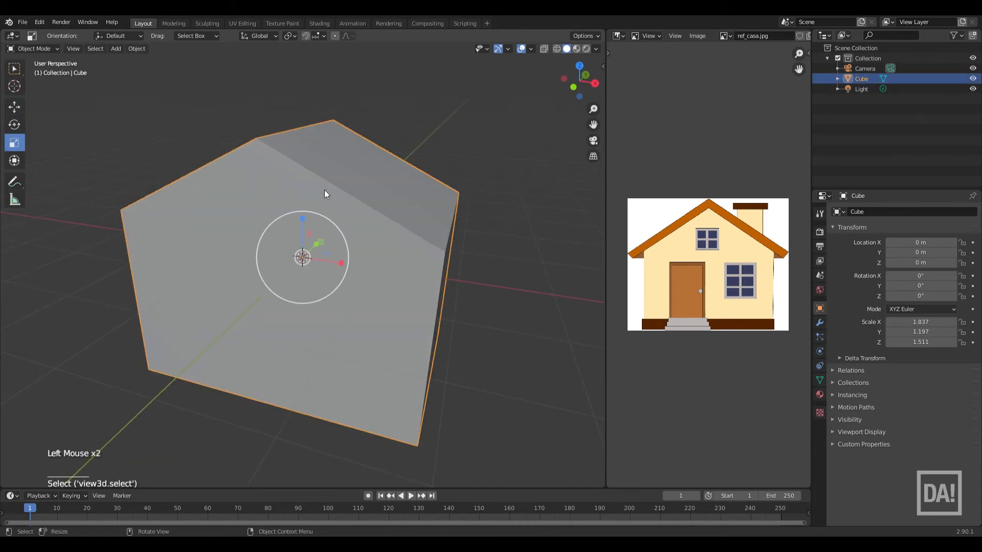
left_click(56, 47)
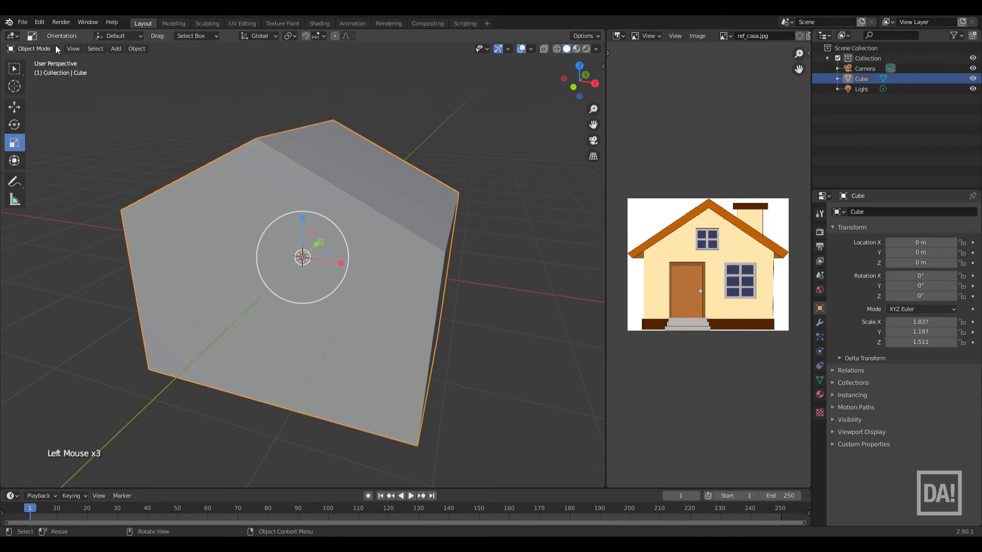
key("Tab")
key("Tab")
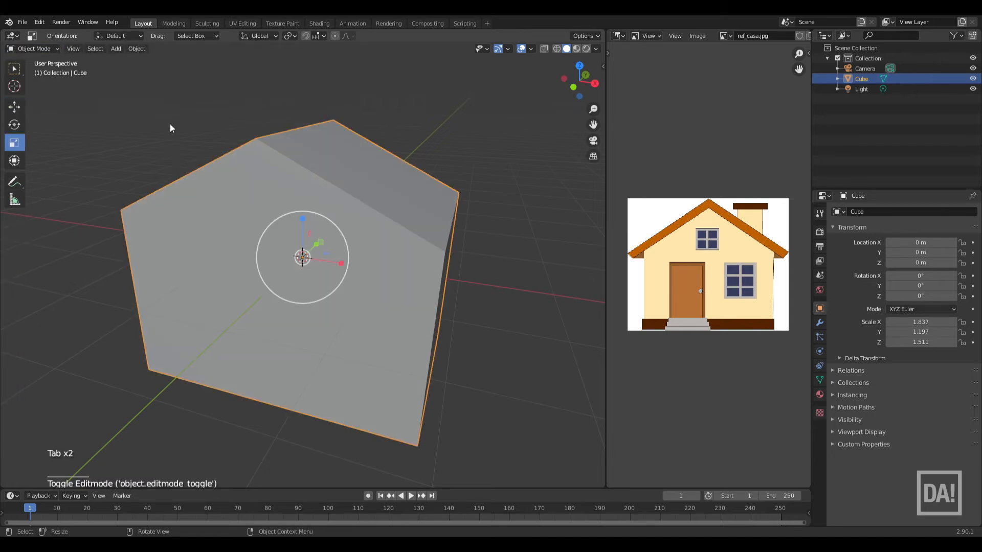
left_click(298, 166)
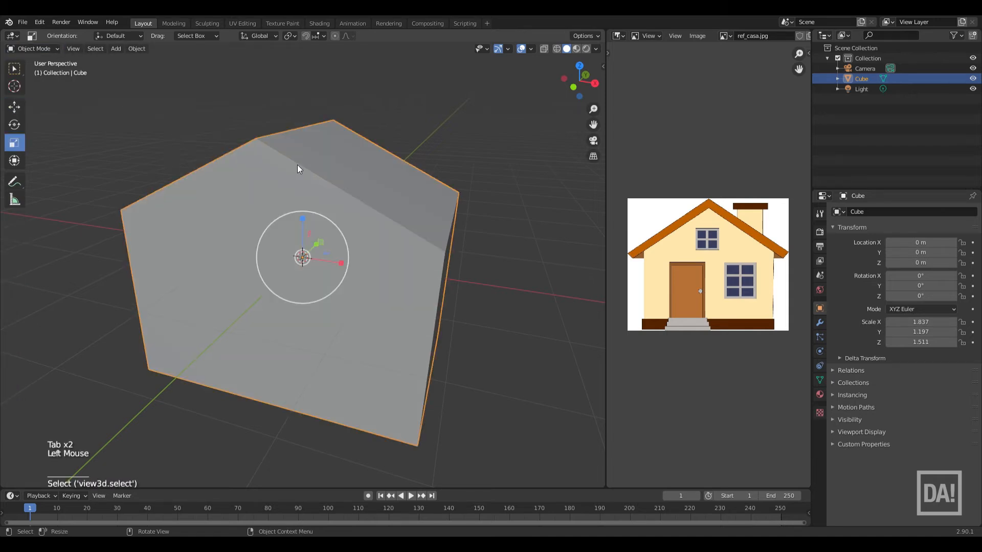
Duplicate the house body, place the copy up and behind the original, and leave the copy selected.
scroll(298, 172, "down", 2)
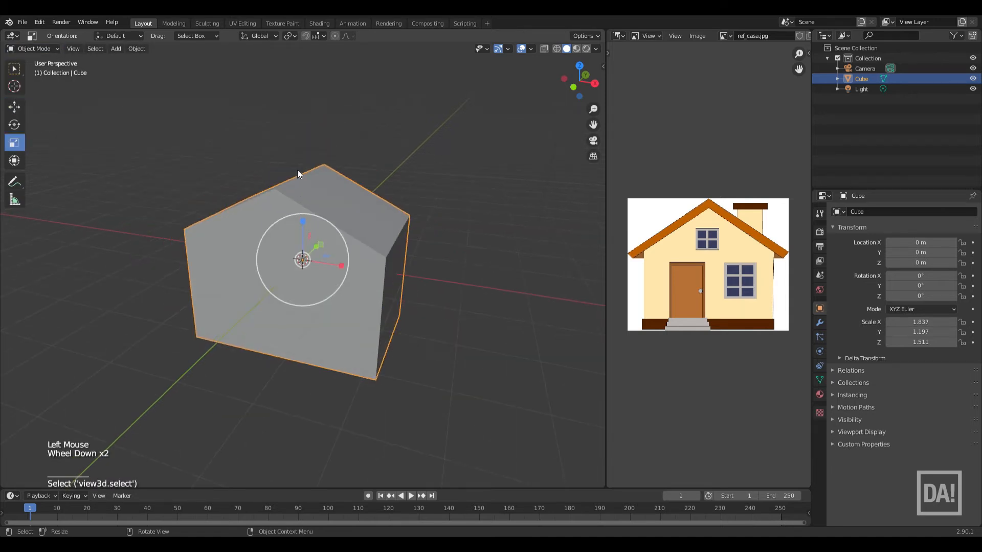
key("shift+d")
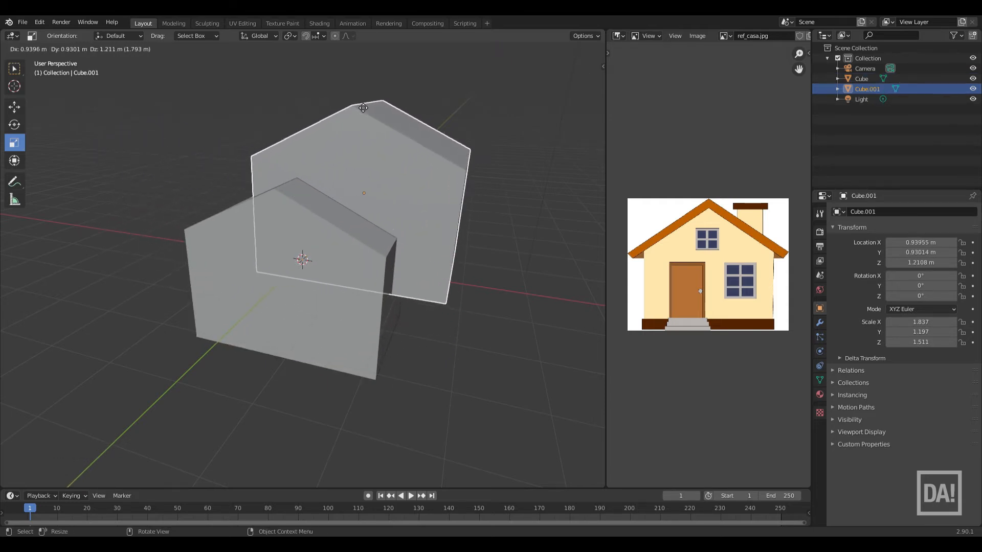
left_click(363, 108)
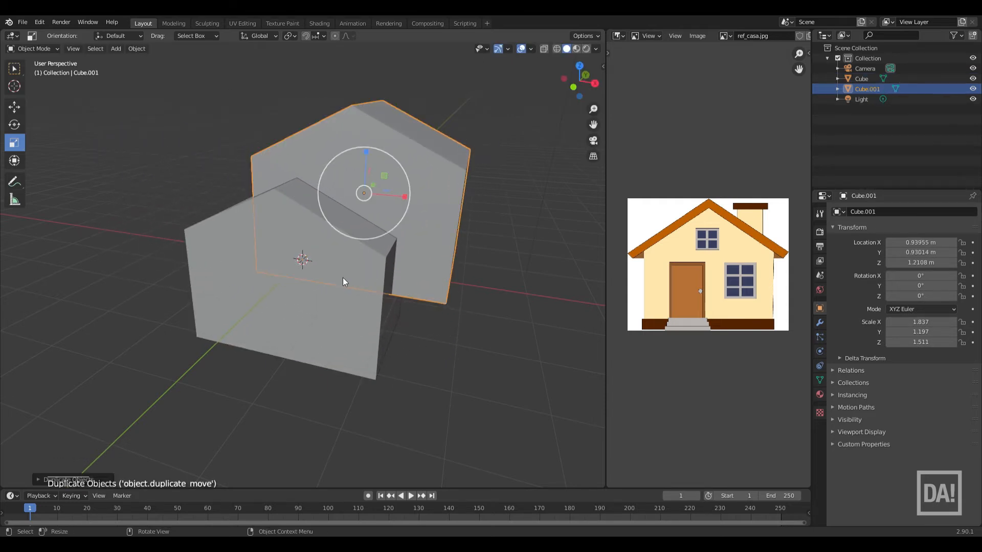
left_click(394, 324)
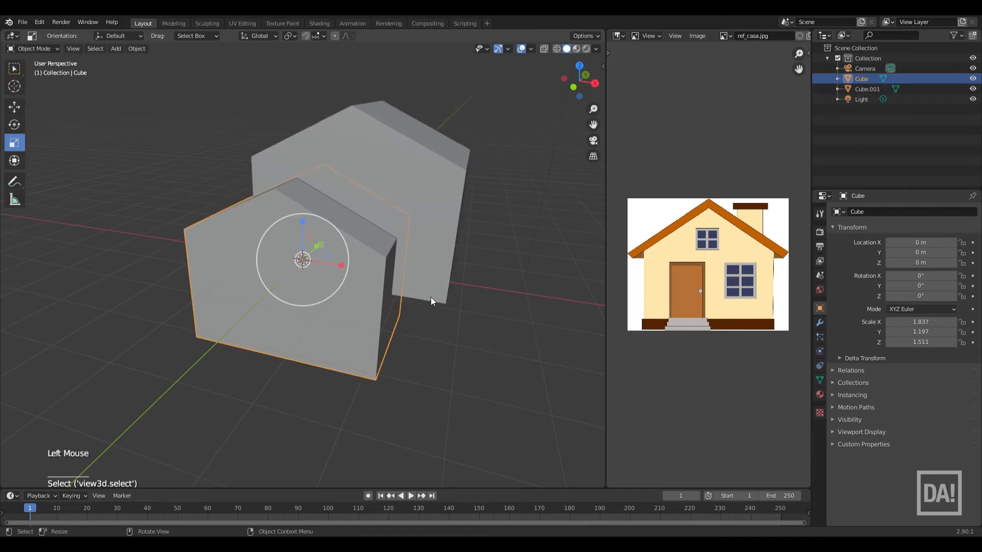
left_click(430, 297)
left_click(382, 331)
left_click(432, 281)
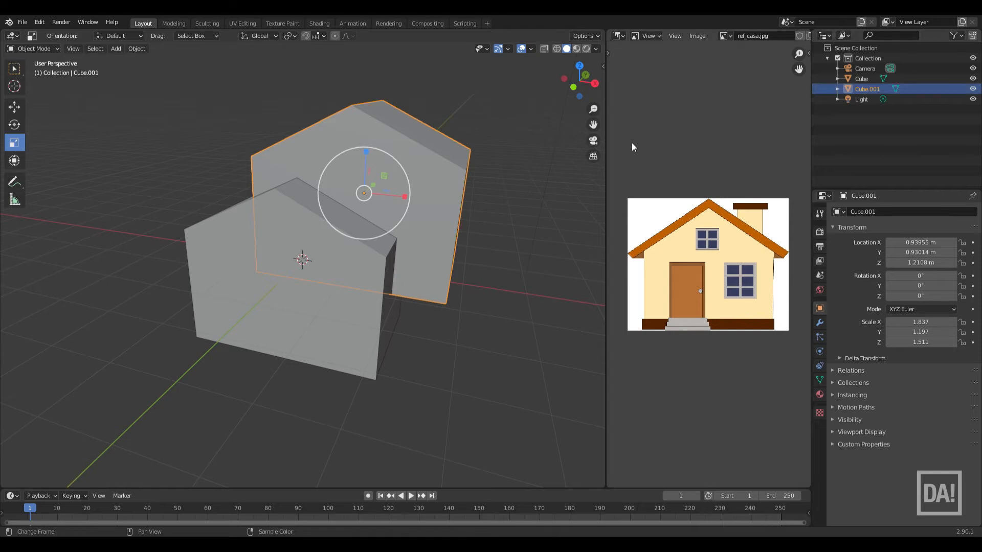
Show the copy's transform values and set its X, Y and Z location to 0 m.
key("n")
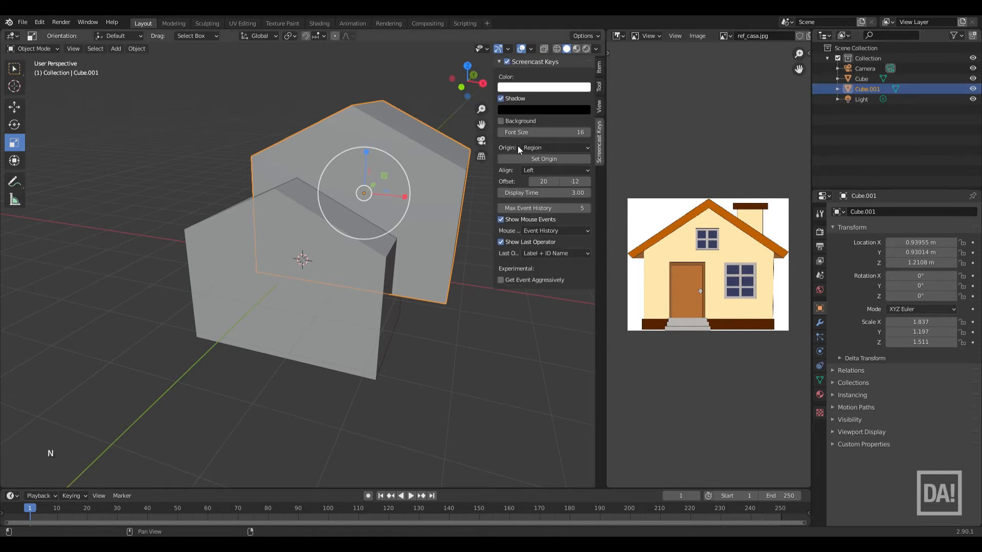
left_click(600, 67)
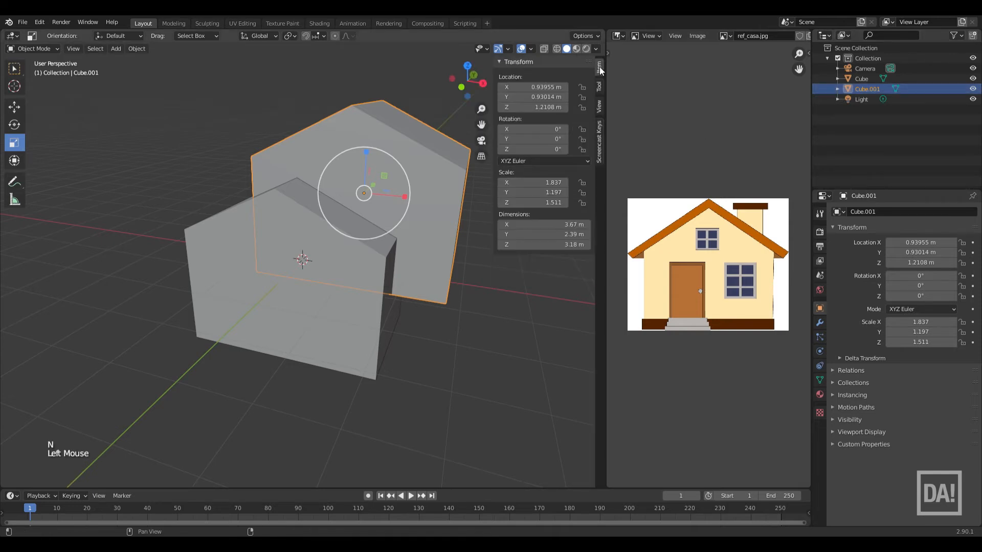
double_click(551, 88)
type("0")
key("Return")
left_click(551, 97)
type("0")
key("Return")
left_click(548, 107)
type("0")
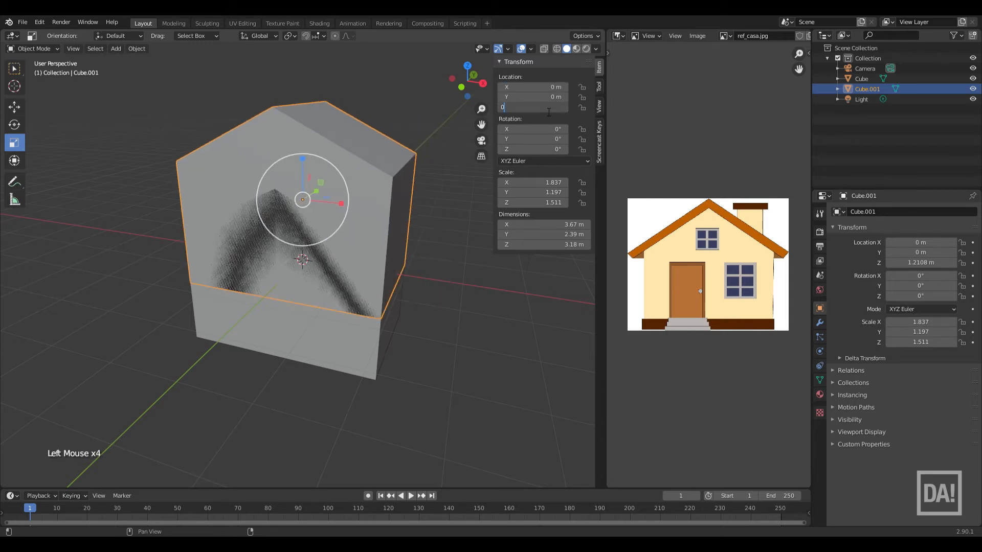
key("Return")
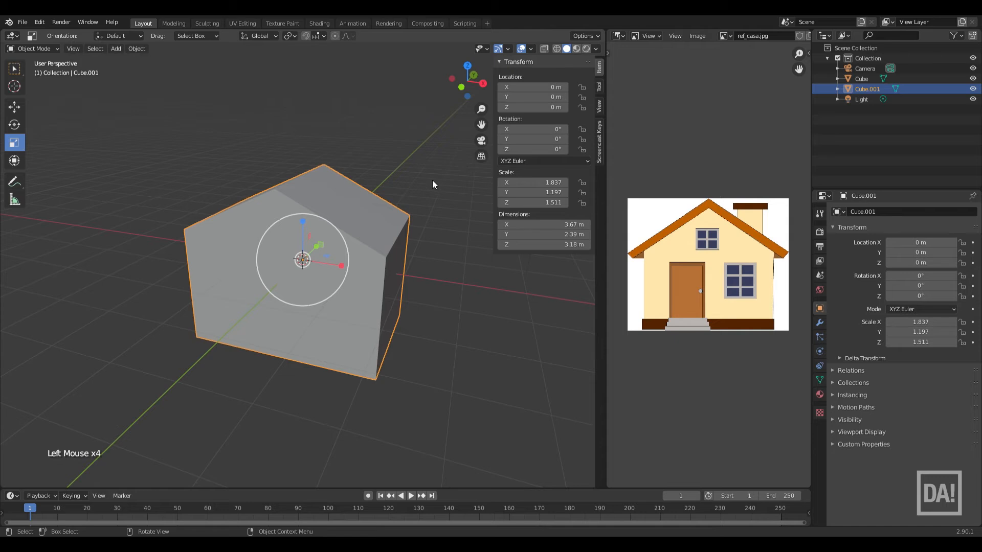
Move the copy straight up along Z to about 3.27 m, clear of the original house body.
left_click(14, 109)
left_click_drag(302, 219, 306, 39)
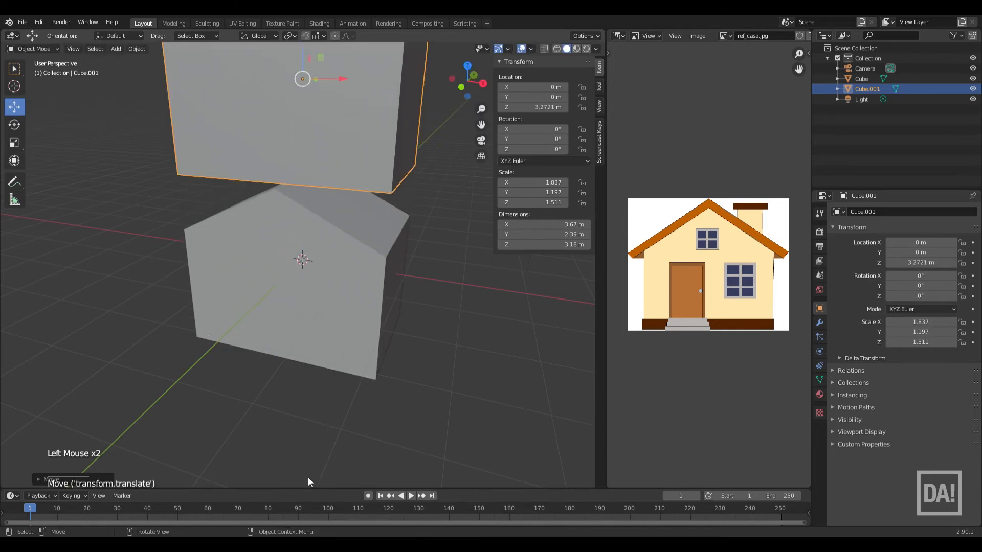
scroll(444, 372, "up", 1)
scroll(343, 296, "down", 2)
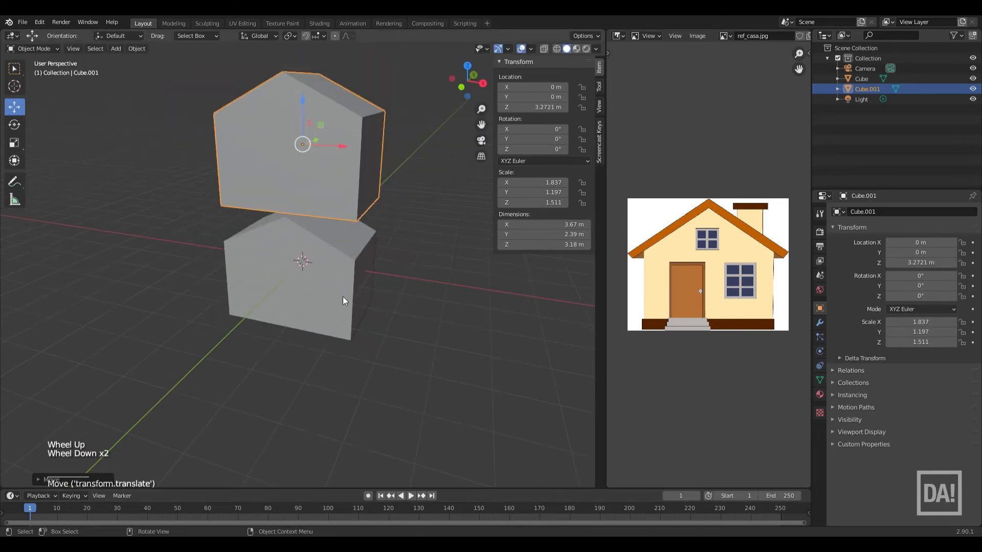
Select both bottom faces of the copy in face mode and raise them along Z to just below the eaves.
key("Tab")
middle_click_drag(415, 264, 439, 256)
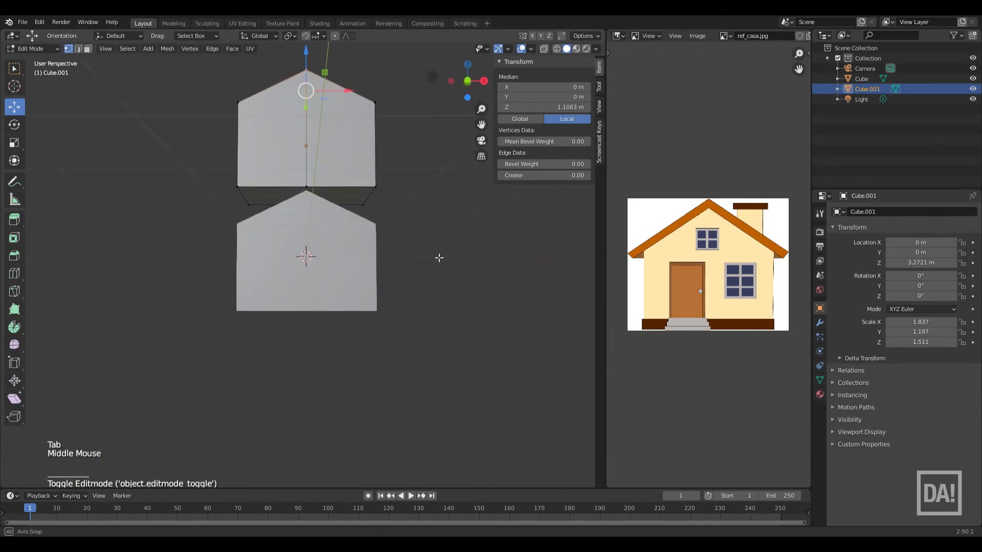
left_click(89, 49)
left_click(263, 200)
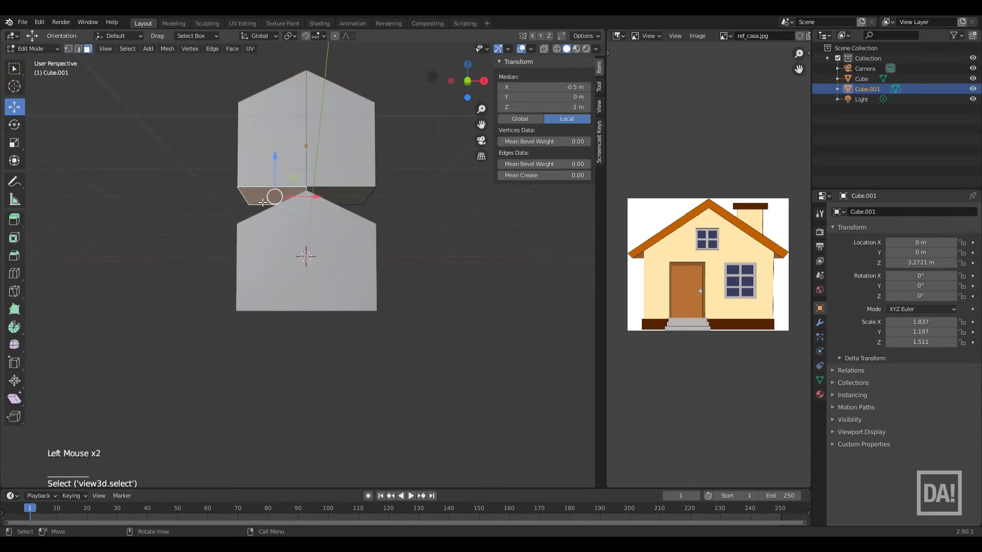
left_click(346, 199, "shift")
left_click_drag(310, 161, 311, 104)
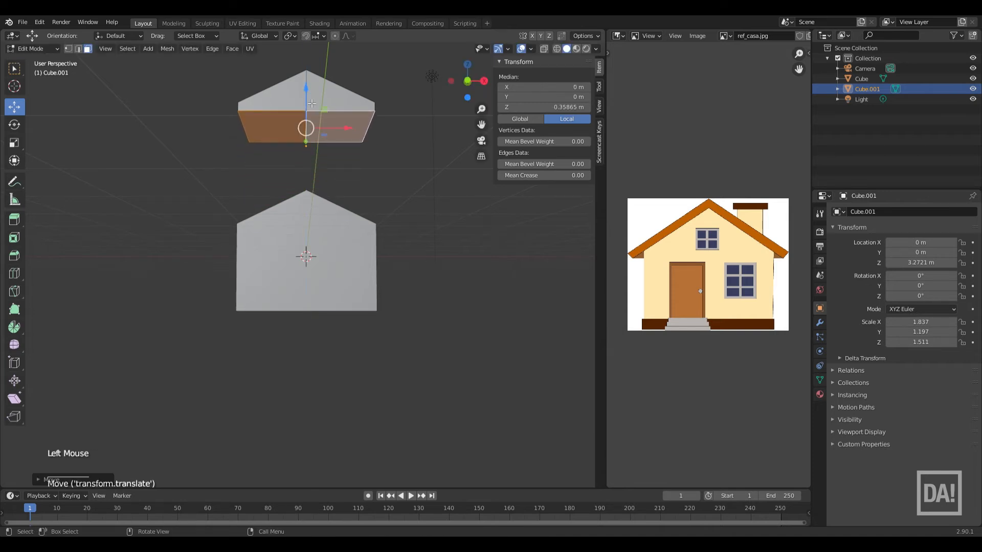
Select the middle edge of the copy's underside in edge mode and raise it along Z towards the ridge, checking the front view.
left_click(79, 48)
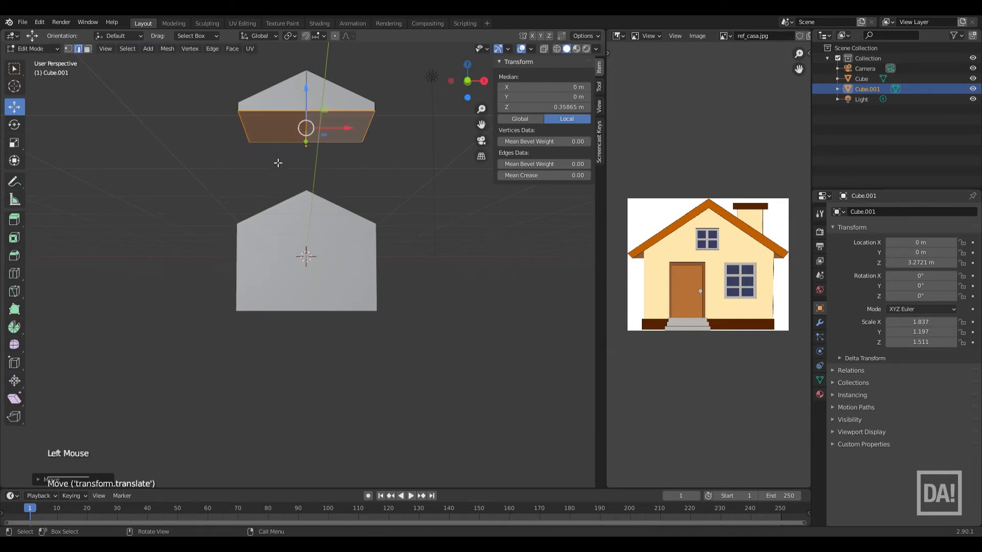
left_click(300, 149)
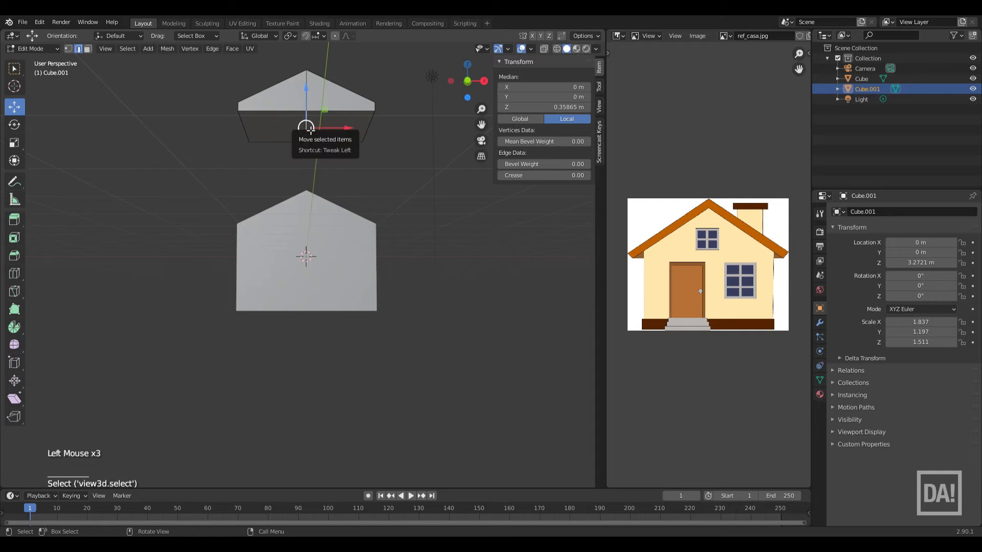
key("KP_1")
left_click_drag(306, 129, 314, 80)
middle_click_drag(427, 193, 425, 262, "shift")
scroll(290, 229, "down", 1)
scroll(294, 228, "up", 3)
scroll(297, 228, "up", 1)
middle_click_drag(364, 220, 357, 245)
key("KP_1")
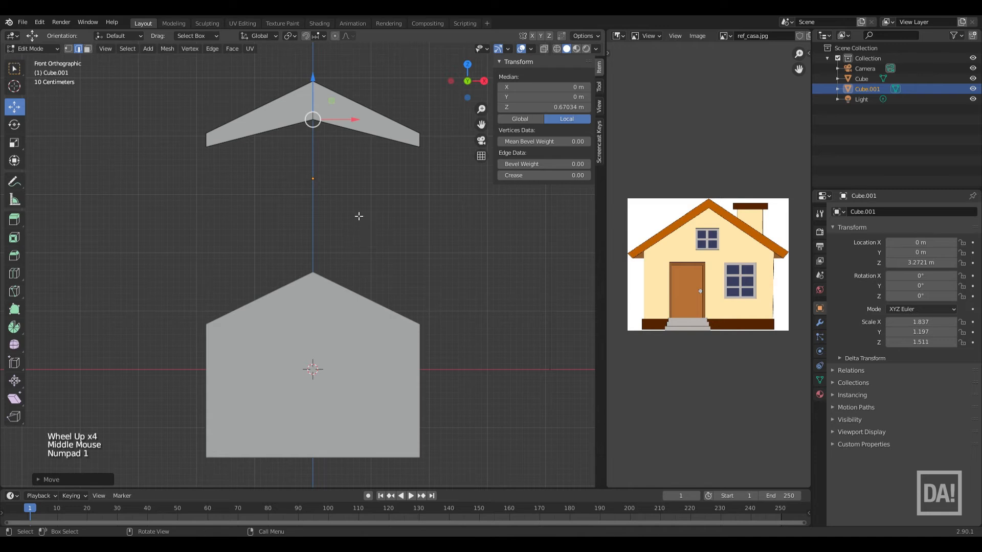
Raise the underside's middle edge further until the roof slab has an even thickness, and return to Object Mode.
mouse_move(386, 211)
middle_mouse_down("shift")
mouse_move(385, 236)
mouse_move(375, 220)
middle_mouse_up("shift")
left_click_drag(315, 93, 320, 66)
key("Tab")
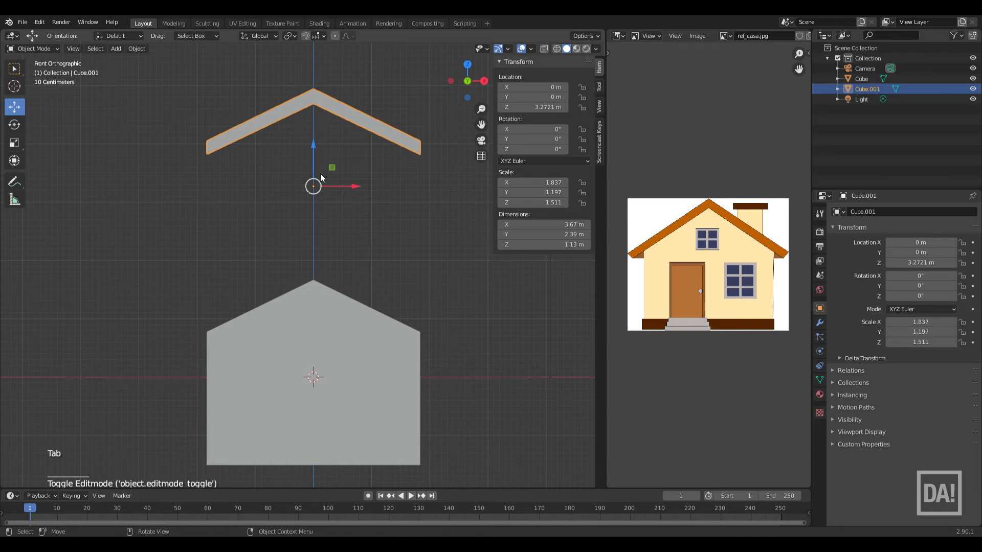
Scale the roof uniformly to about 4.52 m wide and lower it along Z onto the house body, at about -0.11 m.
key("s")
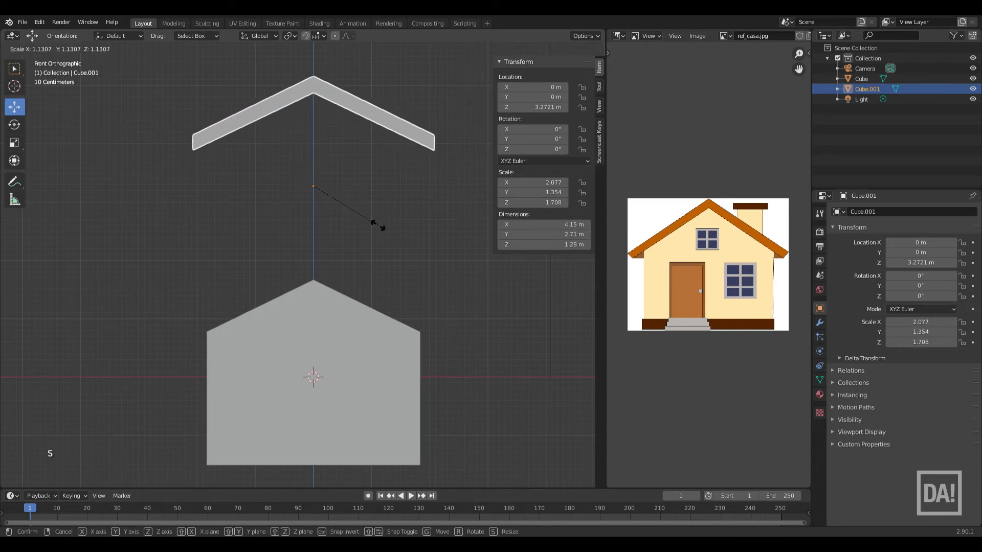
left_click(385, 232)
key("g")
key("z")
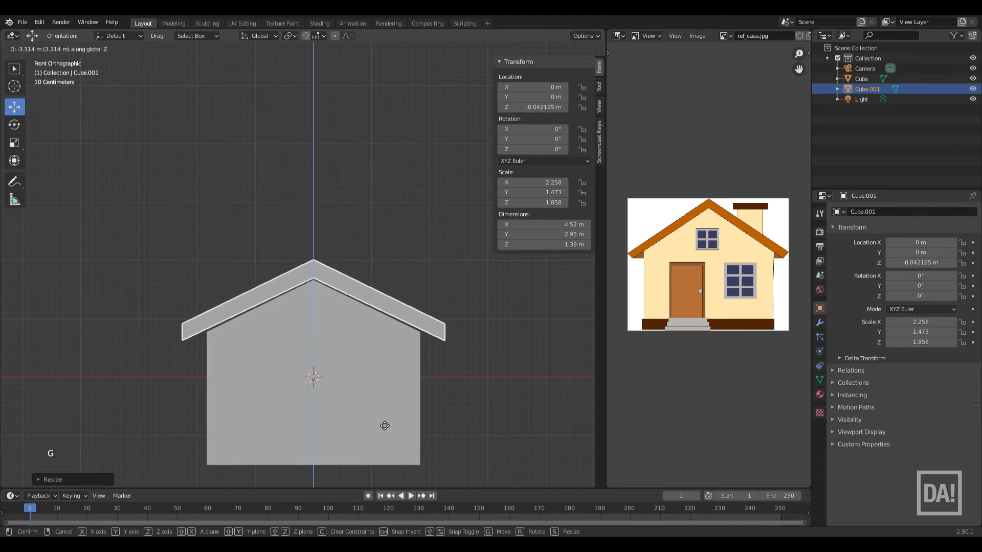
left_click(386, 430)
middle_click_drag(444, 363, 428, 314)
middle_click_drag(373, 335, 377, 302, "shift")
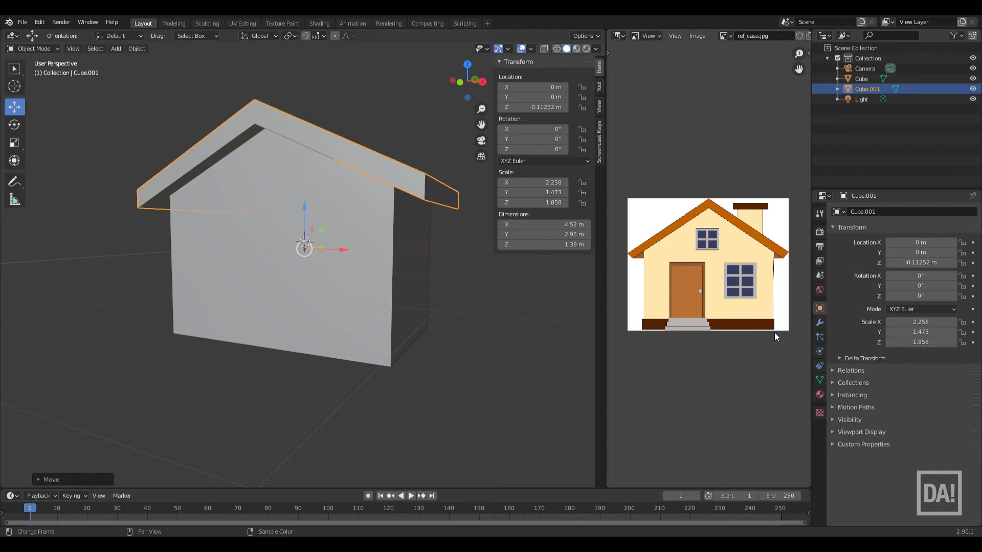
Edit the house body and add a horizontal loop cut around its walls, slid down close to the base.
left_click(362, 294)
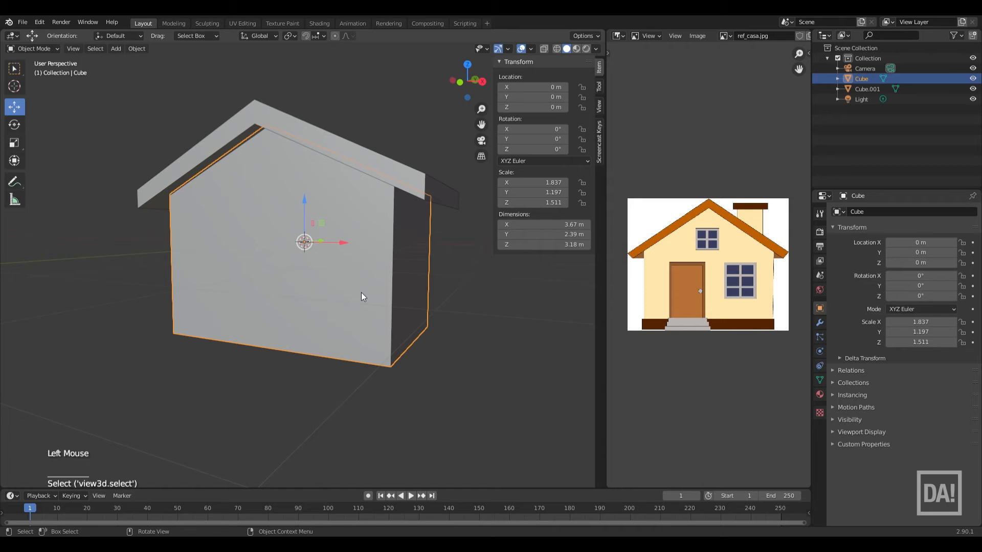
key("Tab")
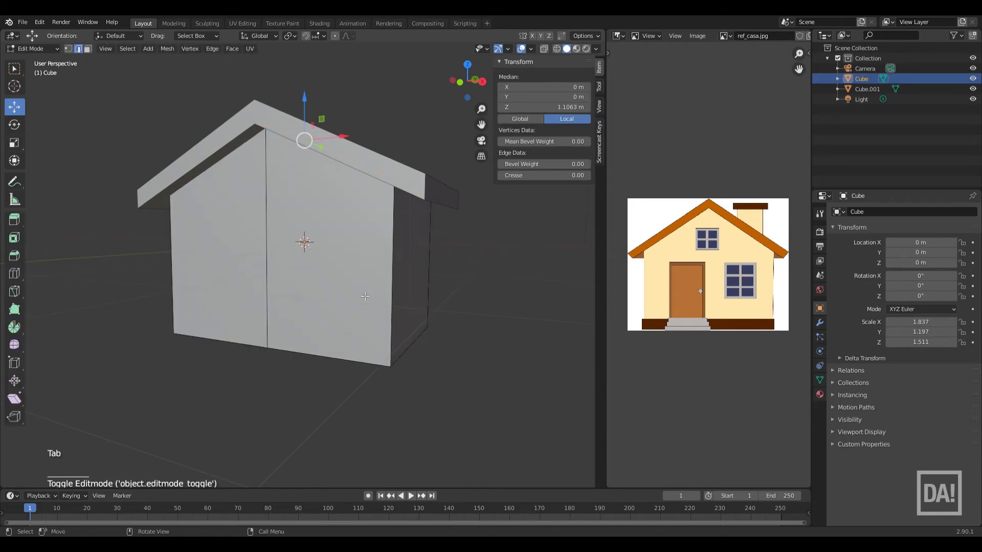
key("ctrl+r")
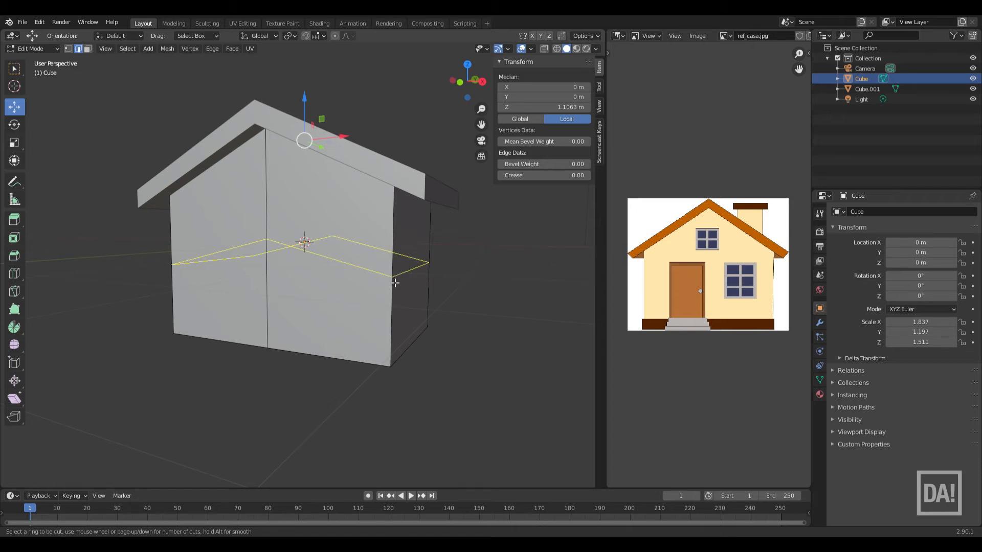
left_click(393, 276)
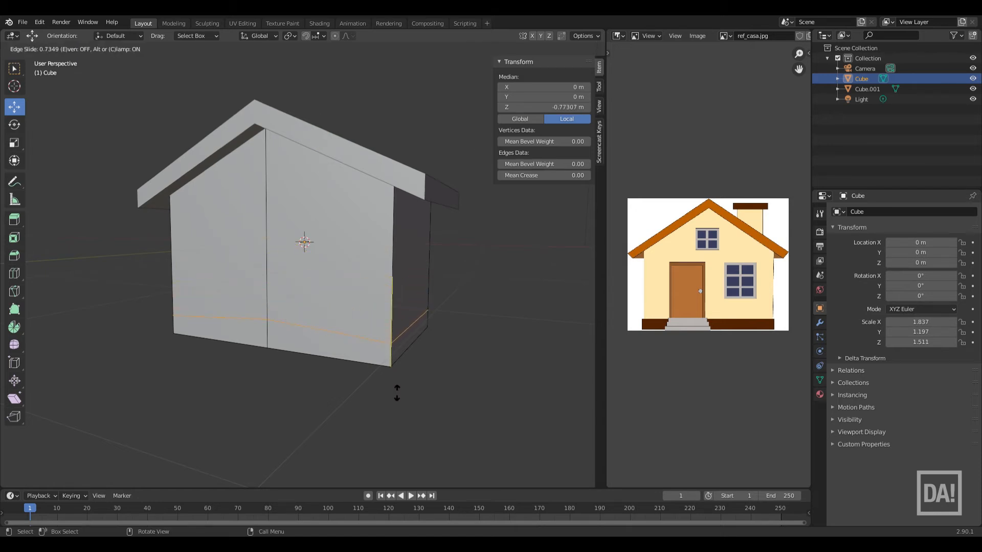
left_click(398, 395)
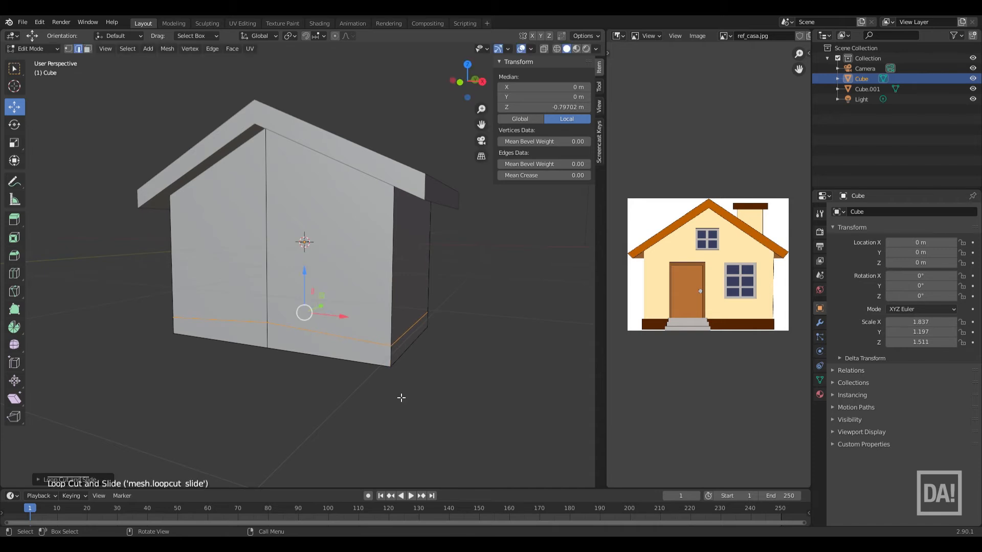
Select the loop's front and back middle vertices and lower them along Z in front view to straighten the base line.
left_click(68, 48)
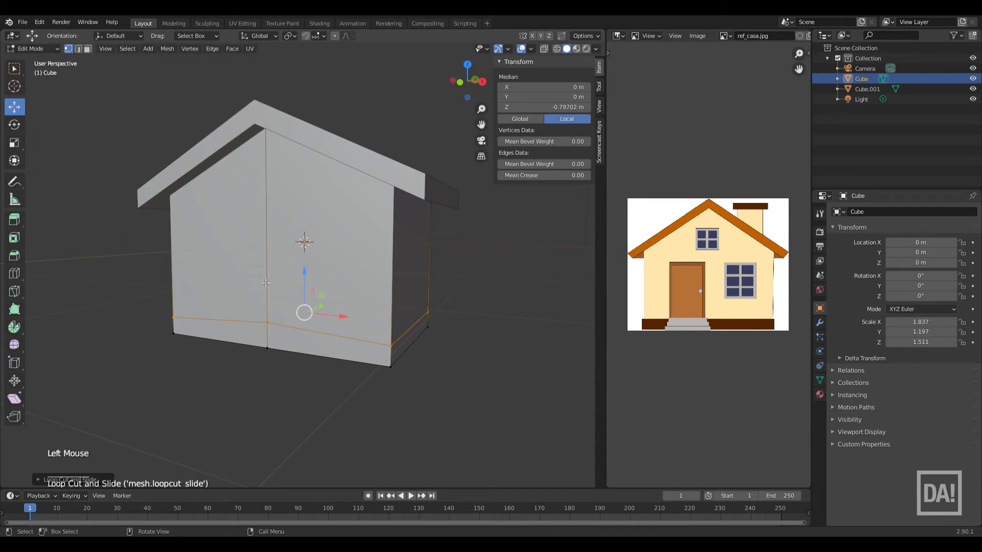
left_click(271, 327)
middle_click_drag(459, 352, 342, 333)
left_click(342, 333, "shift")
key("KP_1")
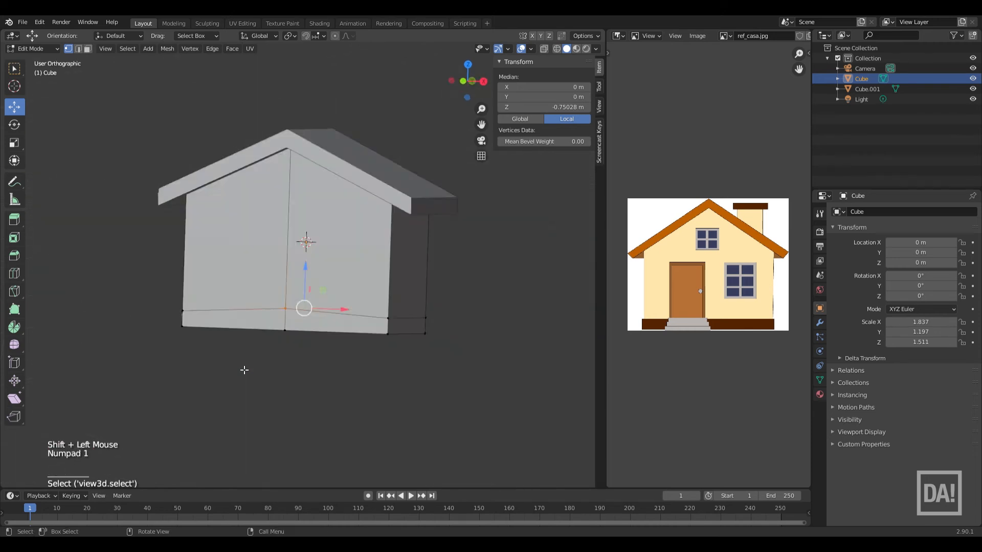
scroll(307, 324, "up", 4)
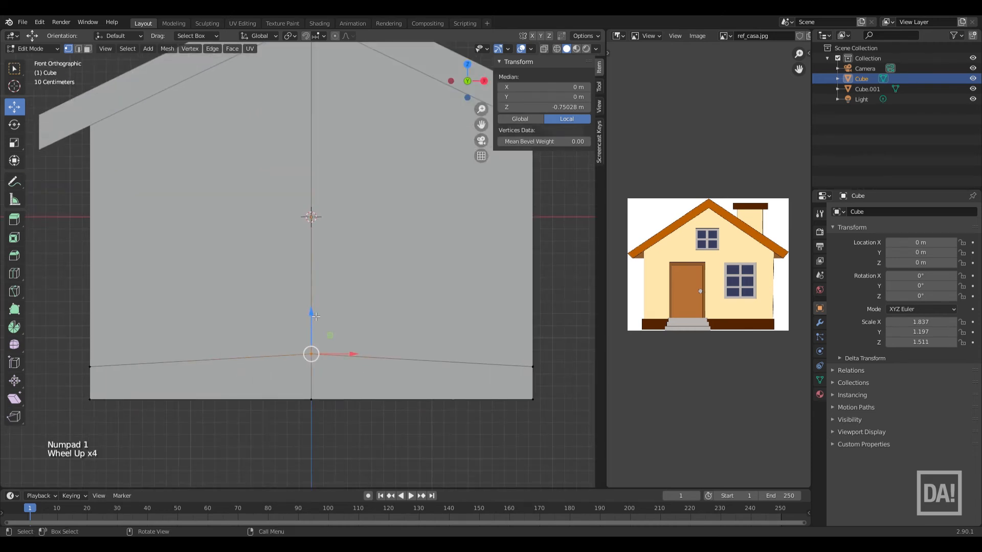
left_click_drag(316, 317, 318, 332)
scroll(301, 398, "down", 2)
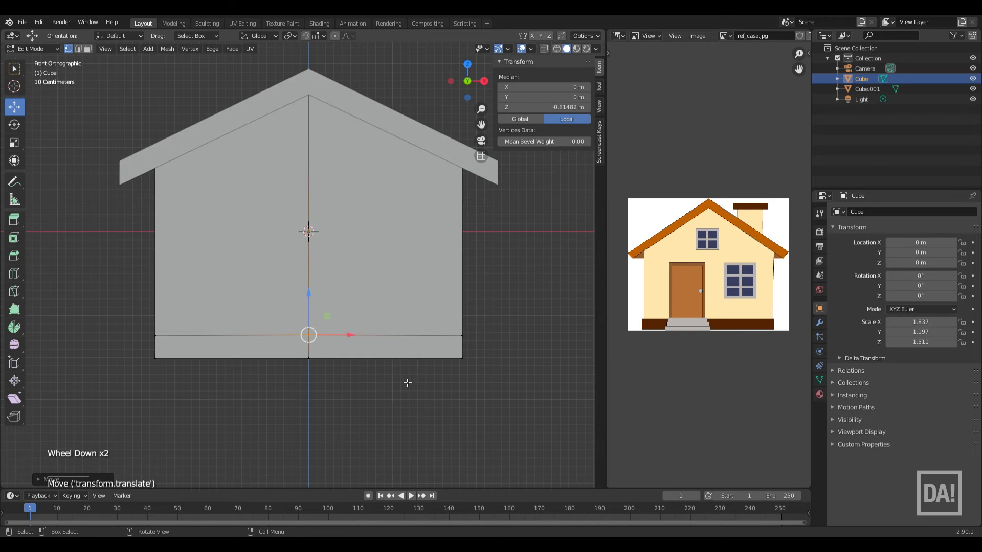
middle_click_drag(437, 386, 402, 404)
scroll(399, 402, "down", 3)
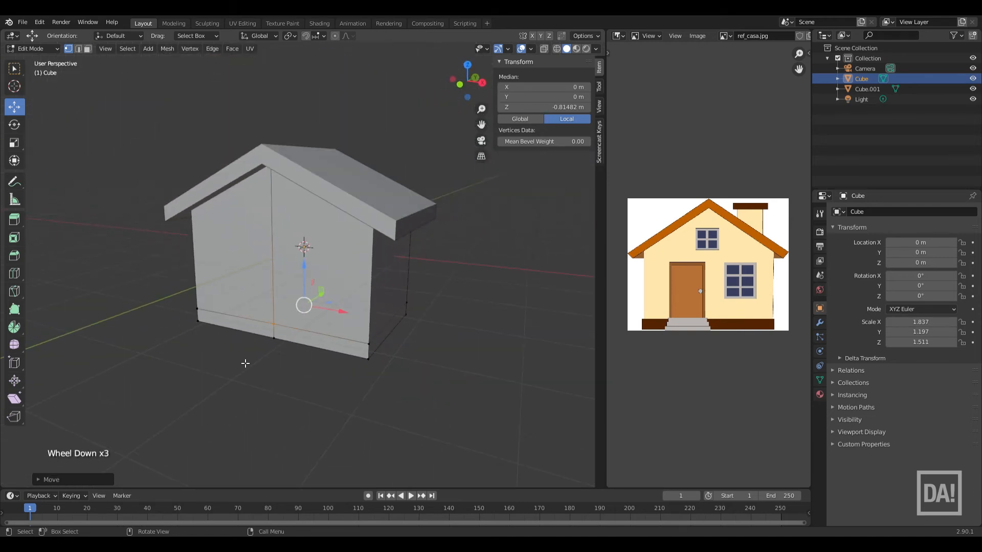
Leave Edit Mode, add a plane and move it along Y in front of the house, to about -4.93 m.
key("Tab")
left_click(192, 377)
scroll(192, 377, "down", 2)
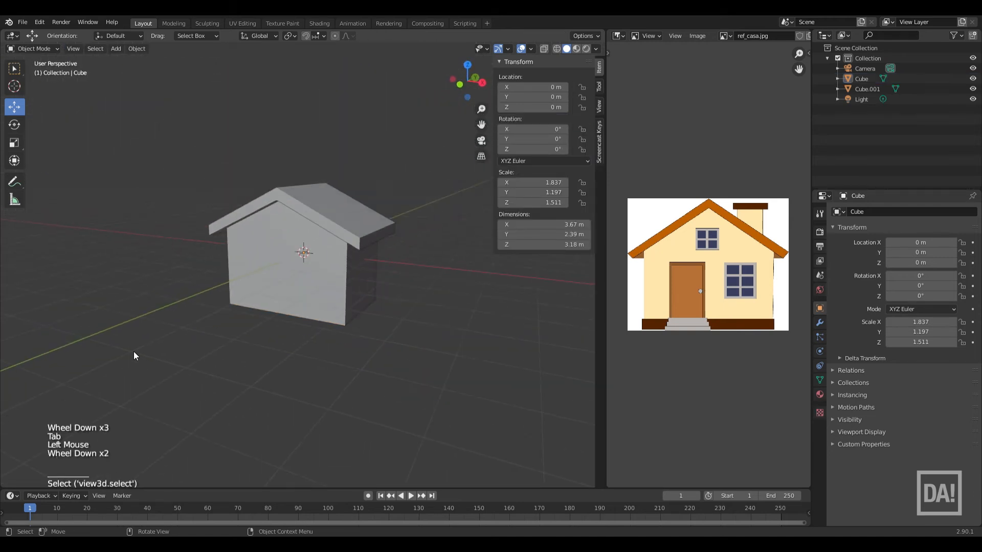
key("shift+a")
mouse_move(139, 328)
left_click(171, 327)
middle_click_drag(255, 317, 343, 253)
left_click_drag(332, 240, 254, 361)
middle_click_drag(294, 371, 439, 282, "shift")
Scale the plane to about 2.8 m square and extrude its face upward into a box, to about 1.23 m local Z.
key("s")
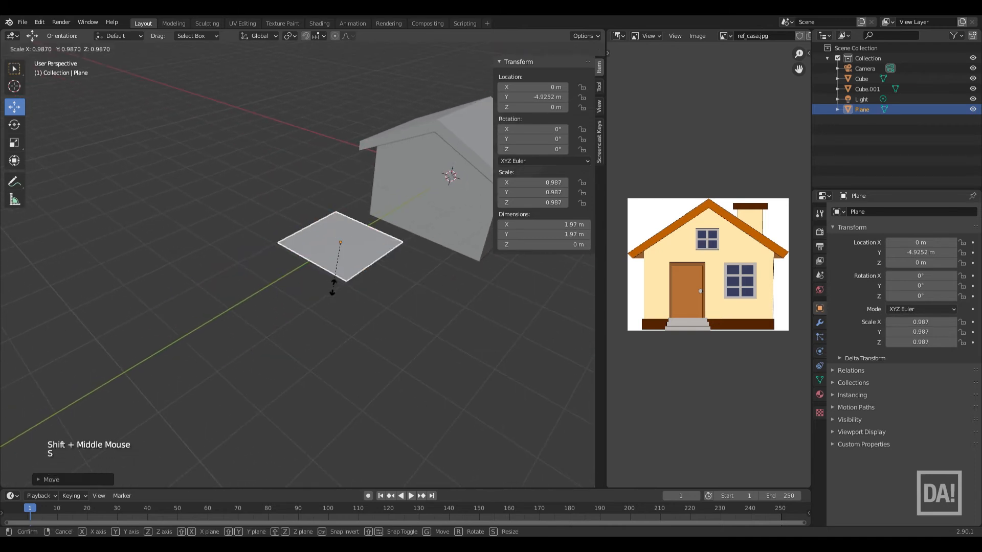
left_click(366, 303)
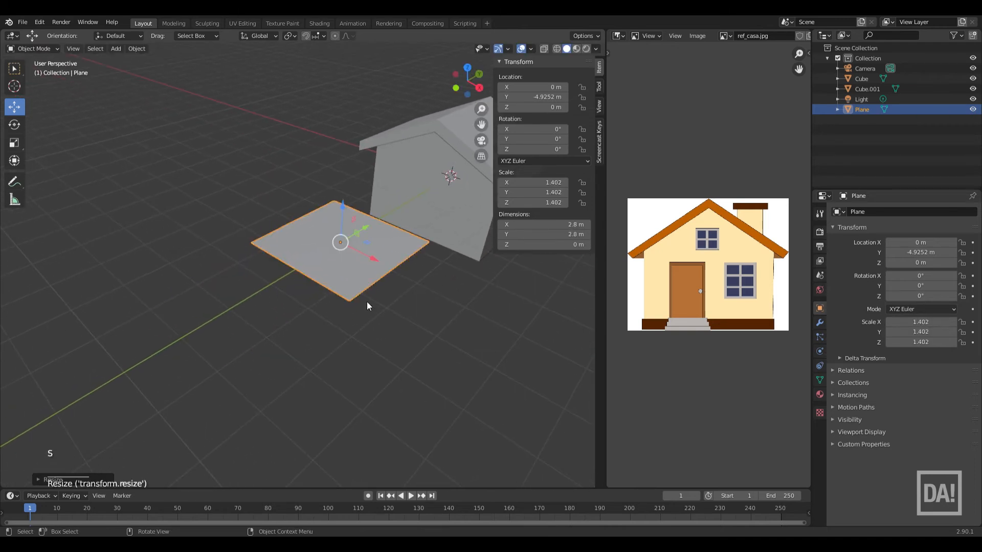
key("Tab")
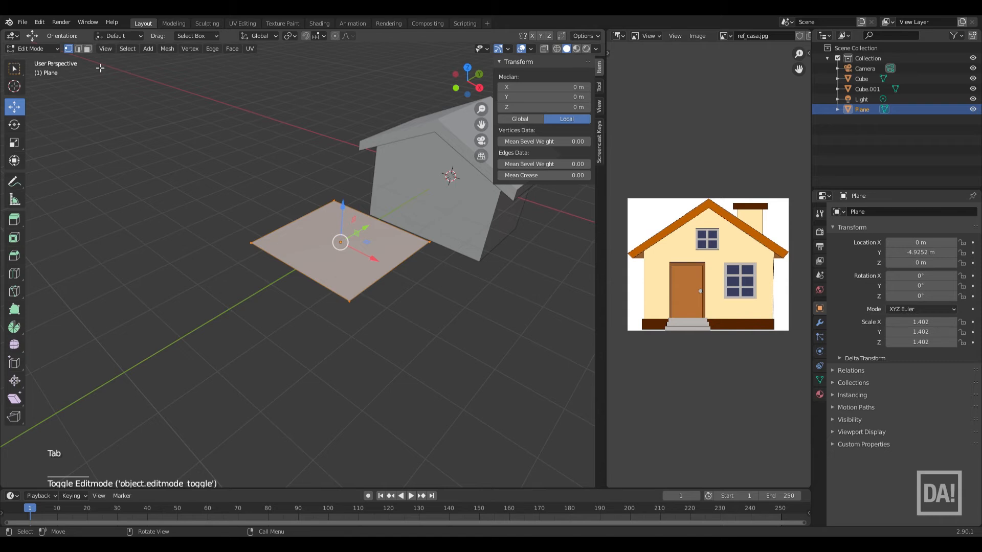
left_click(72, 49)
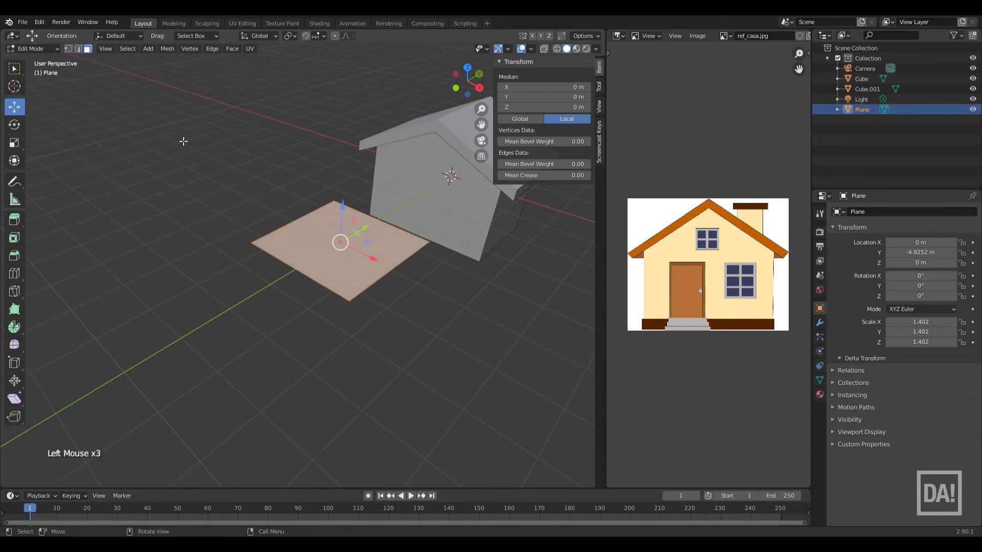
left_click(302, 247)
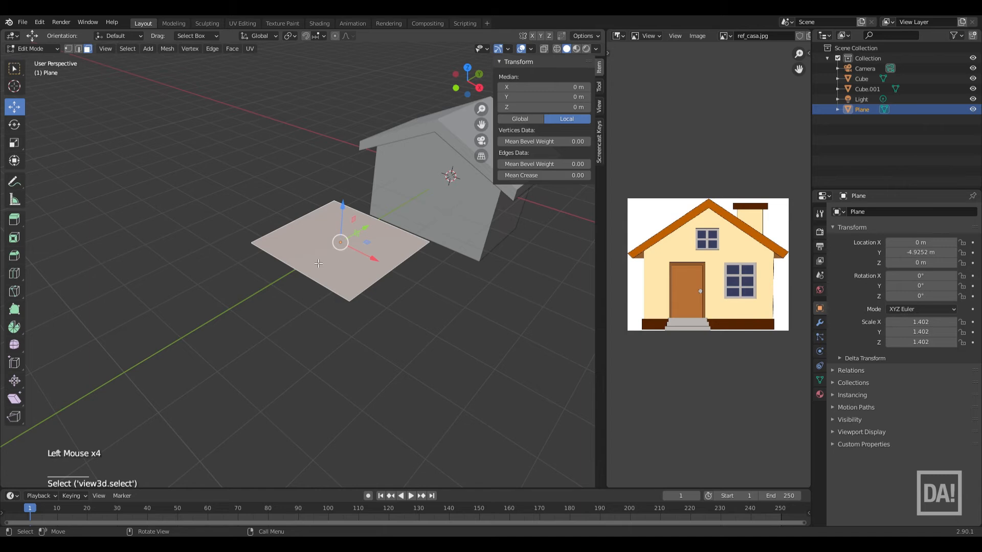
key("e")
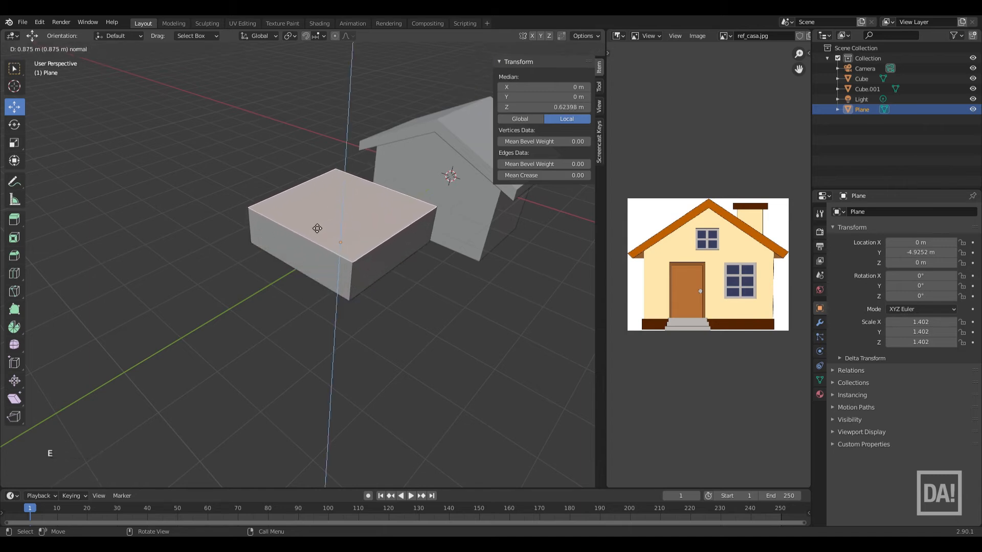
left_click(318, 189)
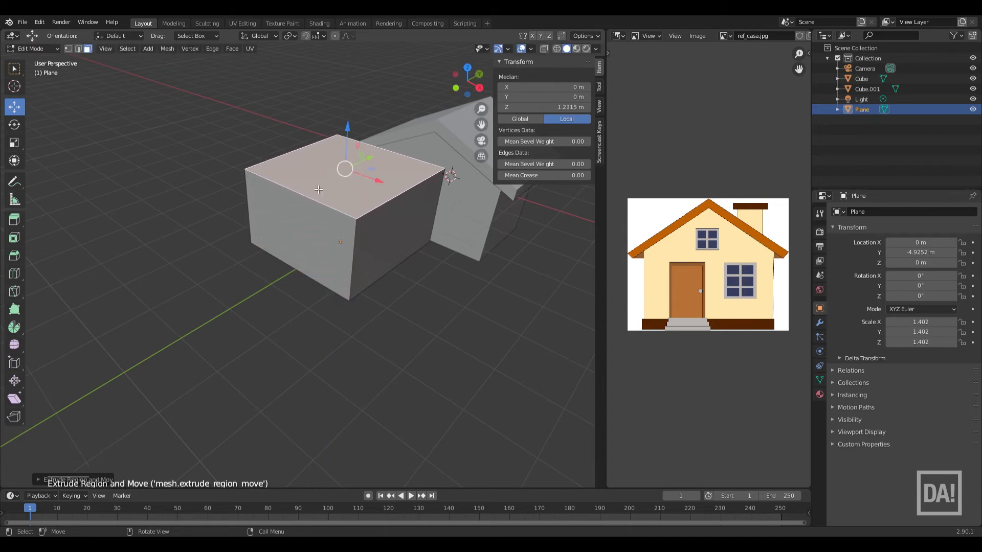
Extrude the box's front face outward to about -1.5 m local Y, and raise the new section's top to about 1.89 m.
left_click(308, 226)
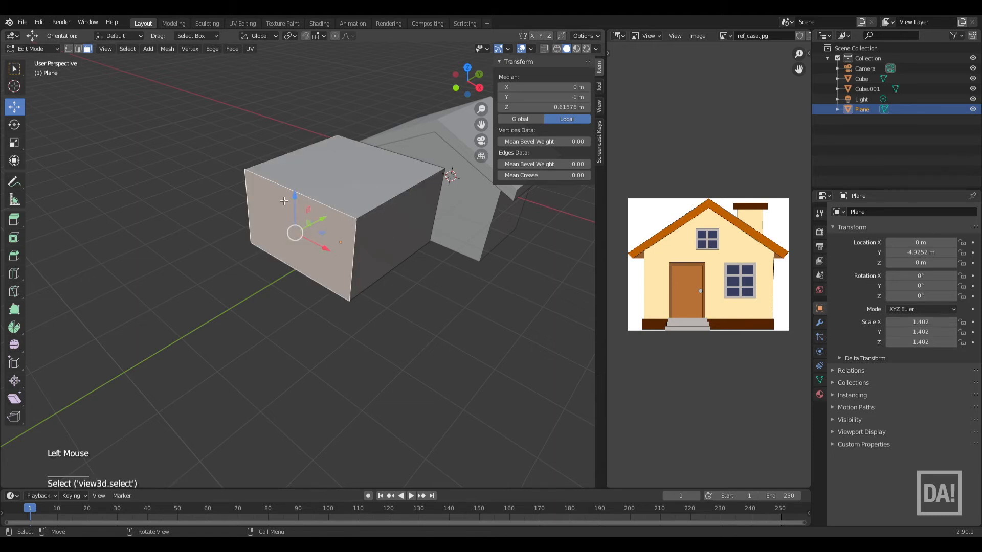
left_click(349, 187)
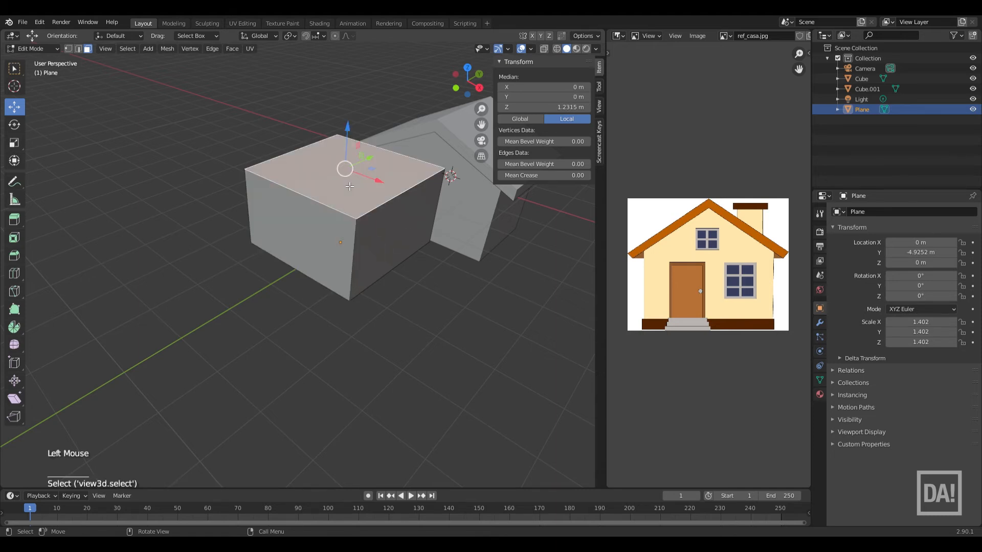
left_click(341, 223)
key("e")
left_click(274, 214)
left_click(275, 214)
key("e")
left_click(273, 161)
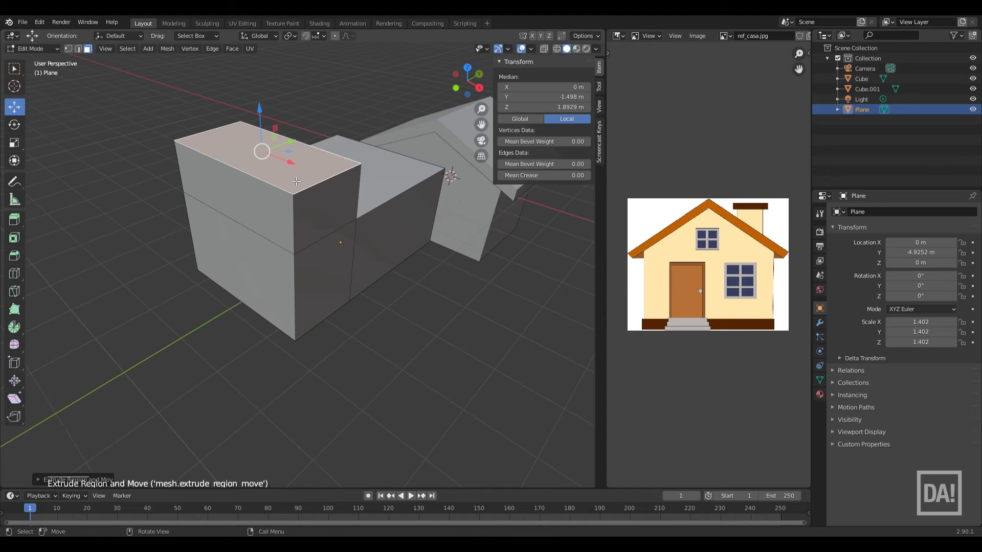
Extrude the raised top face in place, scale it to about 1.6, and extrude the enlarged face upward into a slab.
key("e")
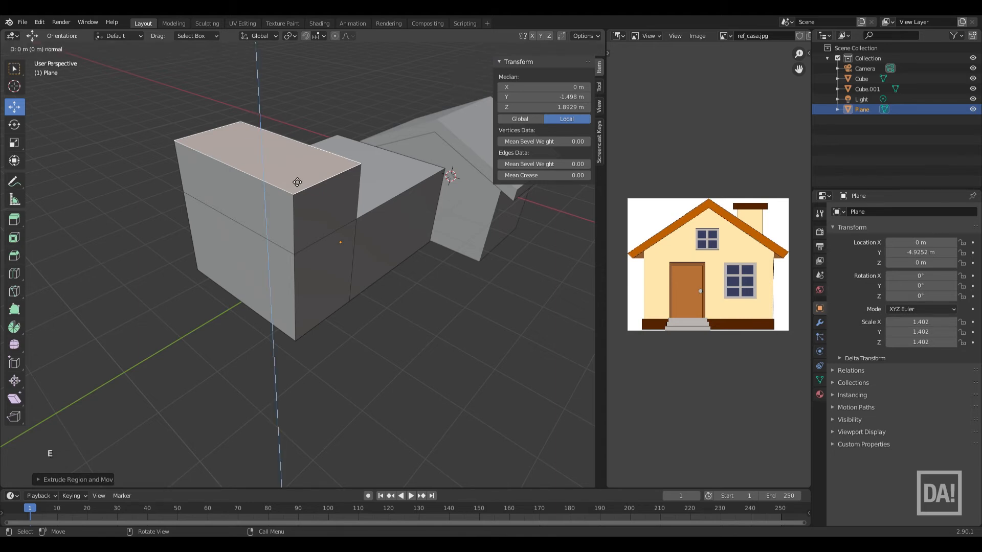
key("s")
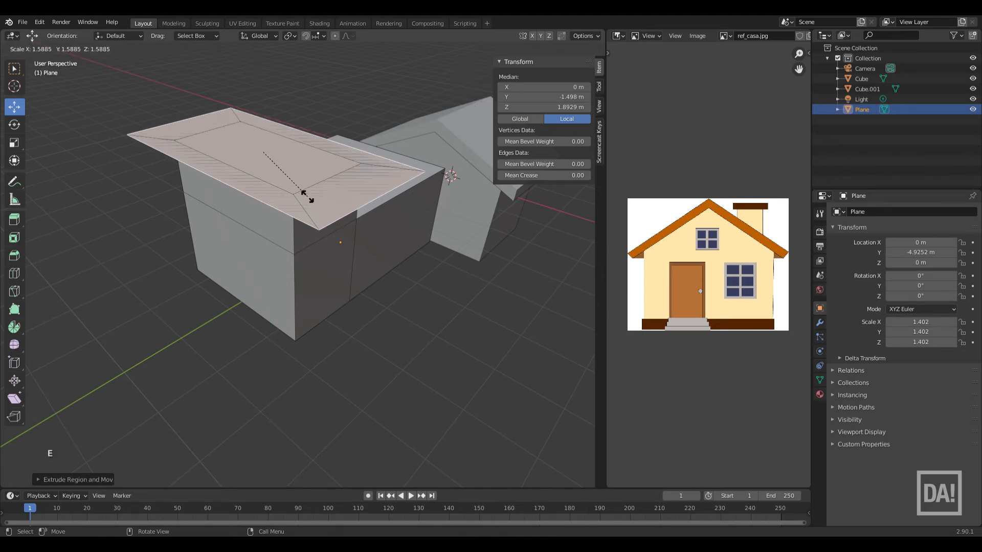
left_click(311, 201)
key("e")
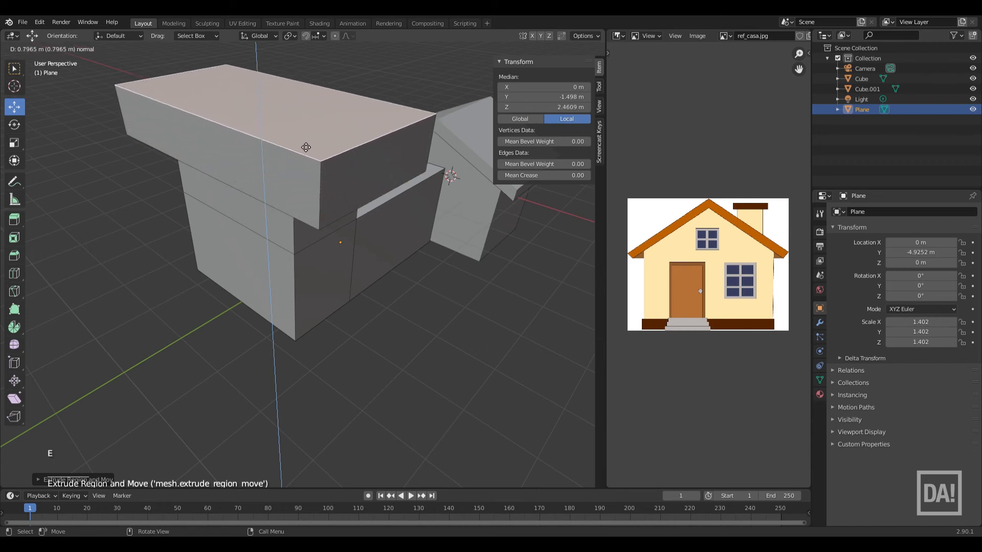
left_click(307, 127)
Leave Edit Mode and delete the practice box in front of the house.
mouse_move(360, 283)
middle_mouse_down()
mouse_move(311, 276)
mouse_move(318, 256)
mouse_move(384, 272)
mouse_move(344, 281)
middle_mouse_up()
key("Tab")
key("Delete")
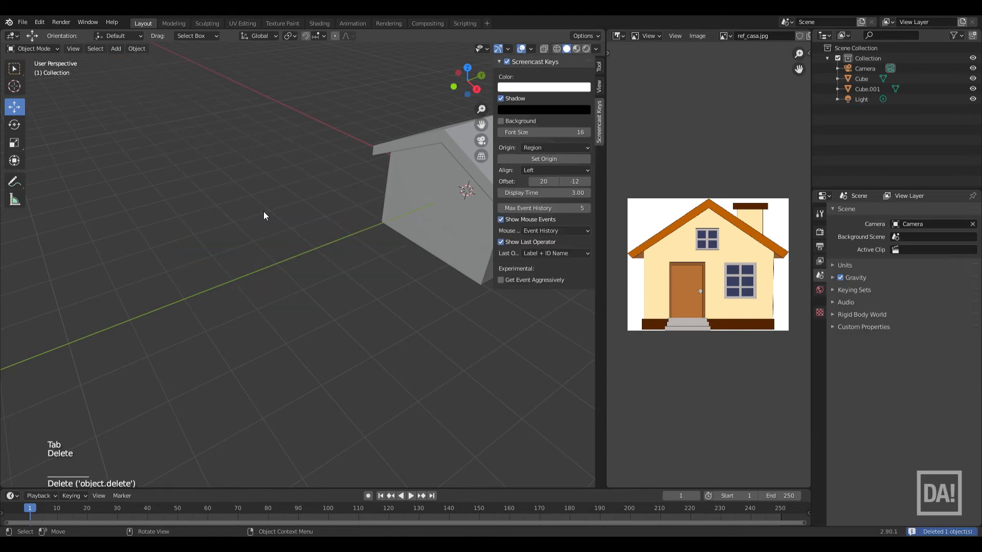
Select the house body and open it in Edit Mode.
middle_click_drag(423, 290, 241, 327, "shift")
scroll(307, 327, "up", 5)
scroll(278, 327, "down", 1)
left_click(339, 274)
key("Tab")
Try selecting the base strip's front and side faces one by one, and clear the selection.
left_click(241, 325)
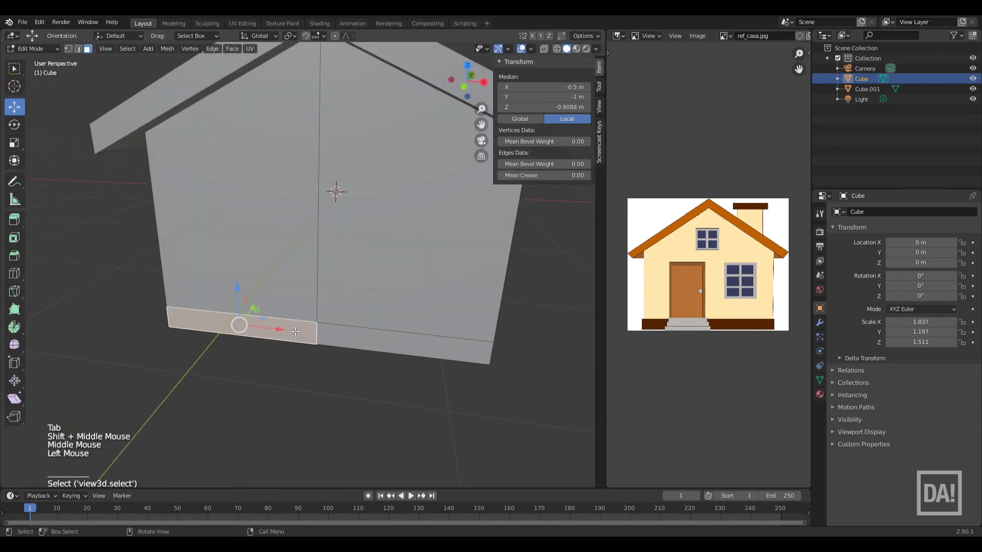
left_click(342, 338, "shift")
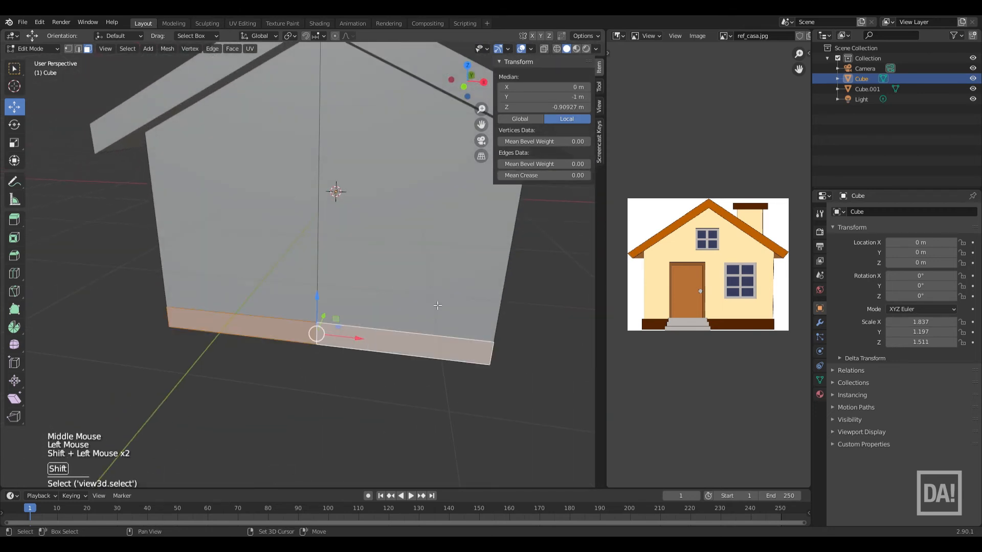
left_click(438, 306, "shift")
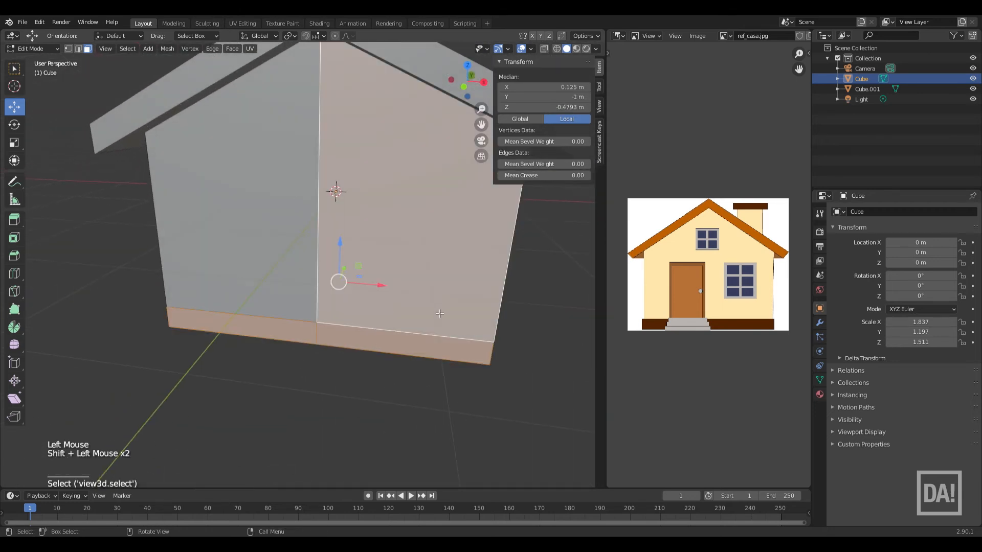
left_click(444, 286, "ctrl")
middle_click_drag(441, 441, 390, 445, "shift")
middle_click_drag(447, 417, 381, 358)
left_click(378, 353, "shift")
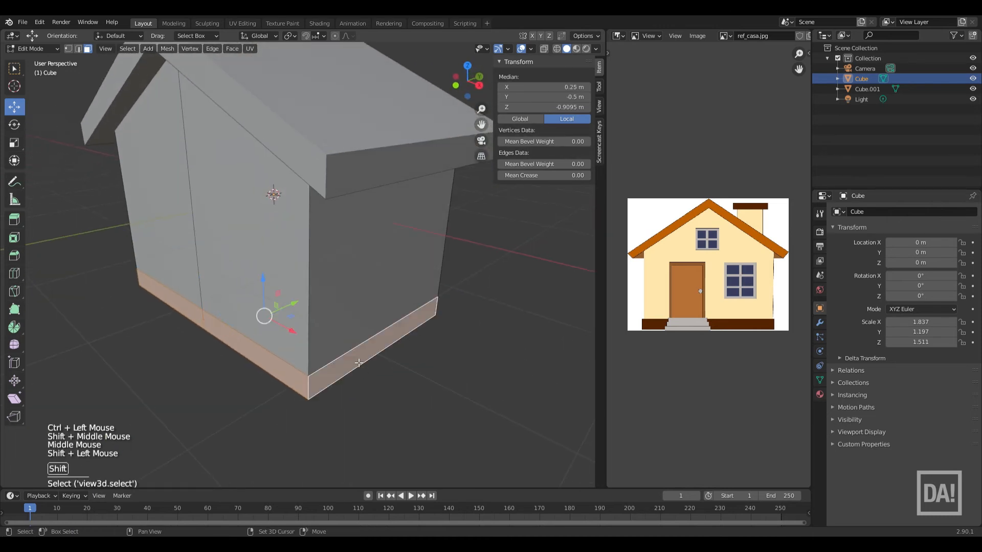
left_click(436, 391)
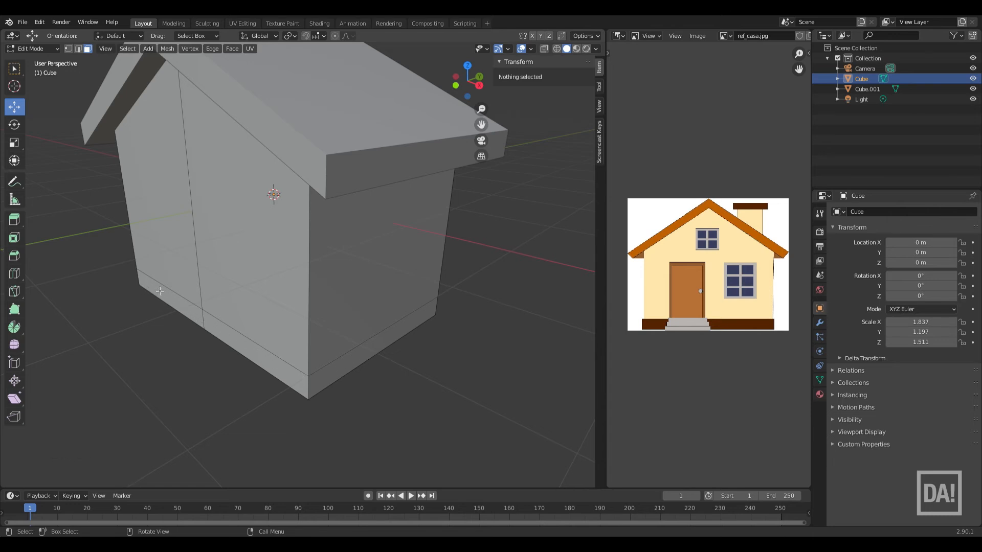
Select the base strip's whole face loop, extrude it in place and scale it outward to about 1.02.
left_click(309, 267, "alt")
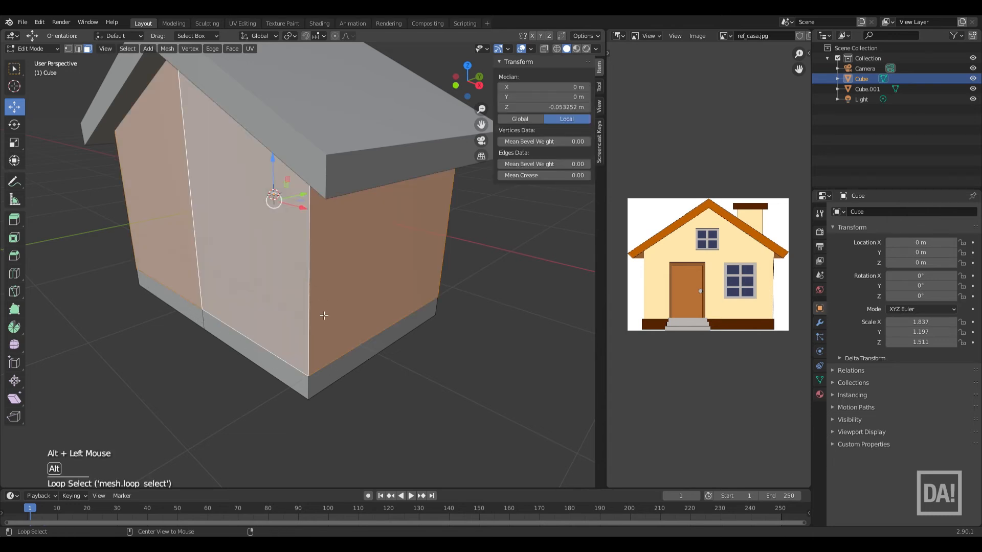
left_click(310, 392, "alt")
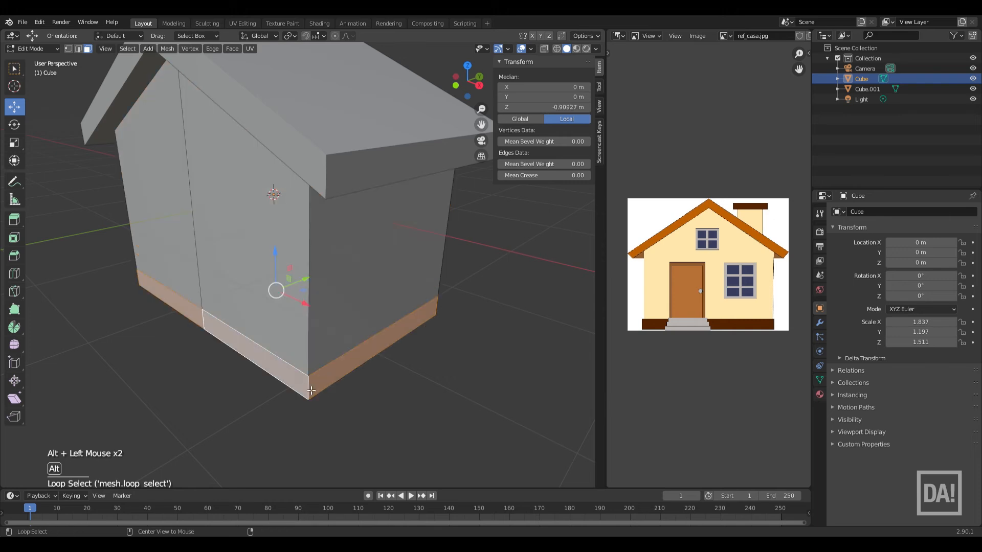
middle_click_drag(374, 421, 397, 428)
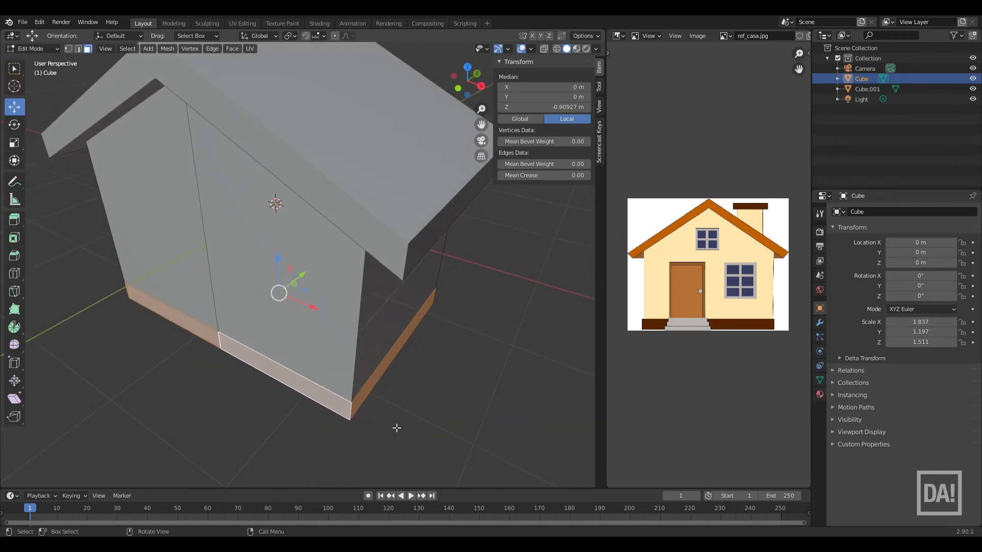
key("e")
key("s")
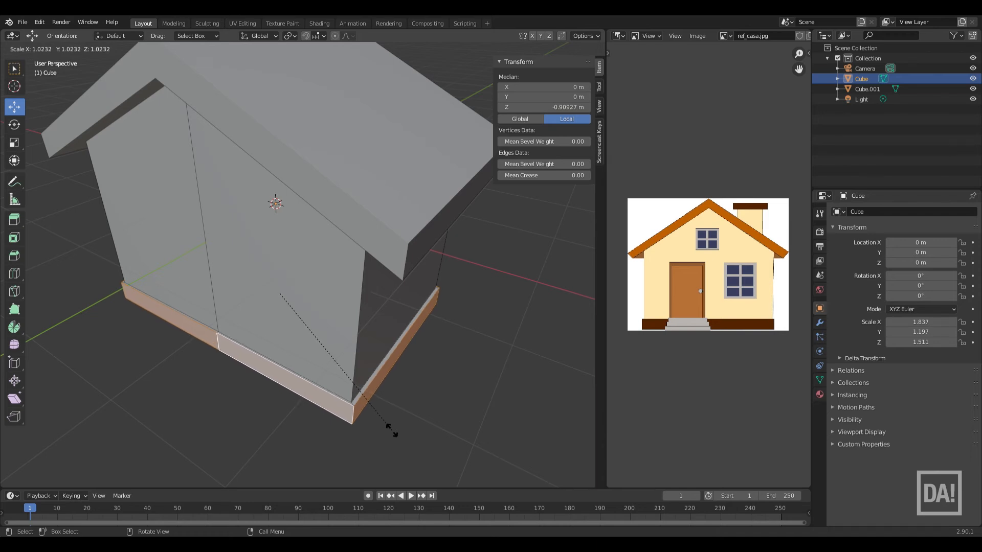
left_click(396, 434)
Select both front faces of the base strip and move them slightly outward along Y to thicken the ledge.
left_click(326, 408)
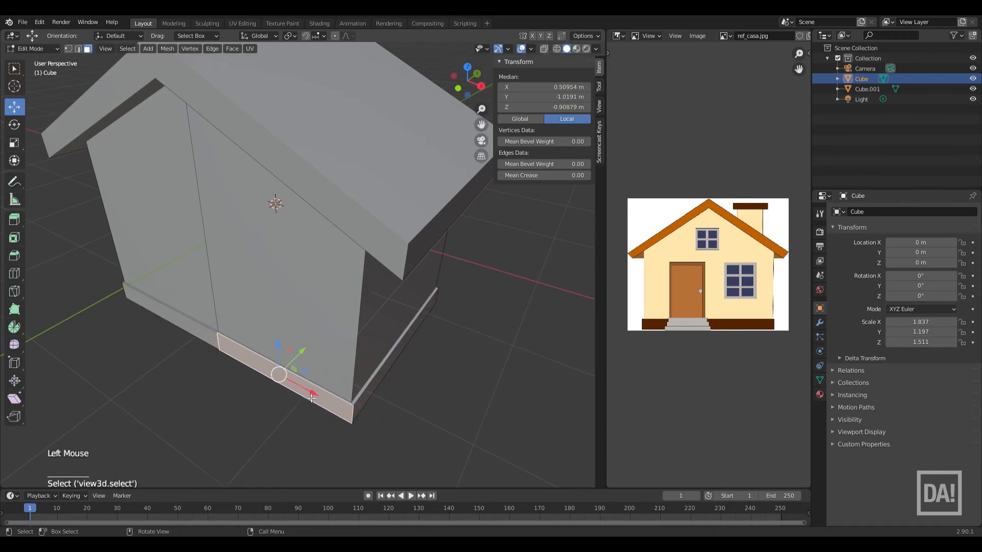
left_click(182, 327)
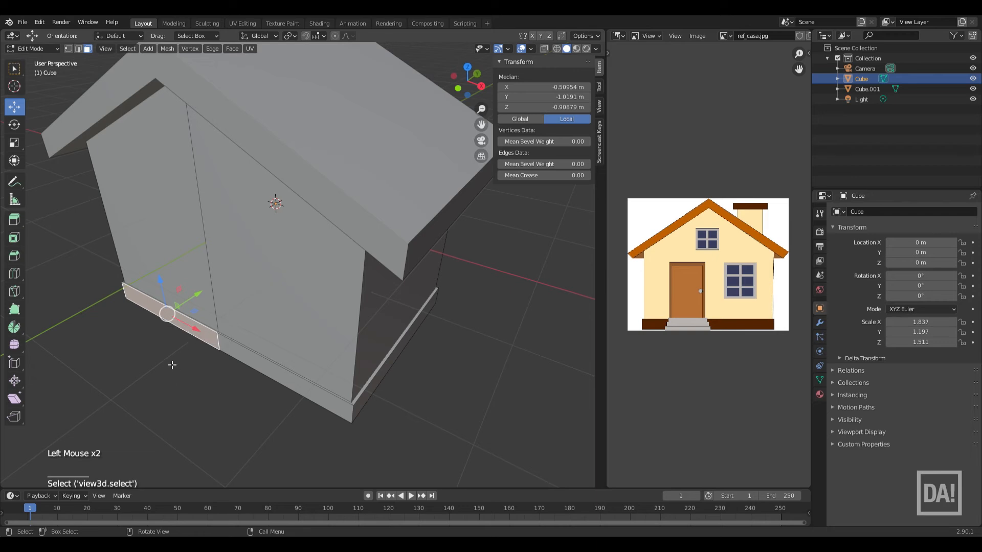
left_click_drag(202, 298, 194, 308)
key("ctrl+z")
left_click(249, 321, "shift")
left_click_drag(249, 322, 255, 331)
Select both back faces of the base strip and move them slightly outward along Y, and clear the selection.
middle_click_drag(414, 369, 261, 389)
left_click(273, 359)
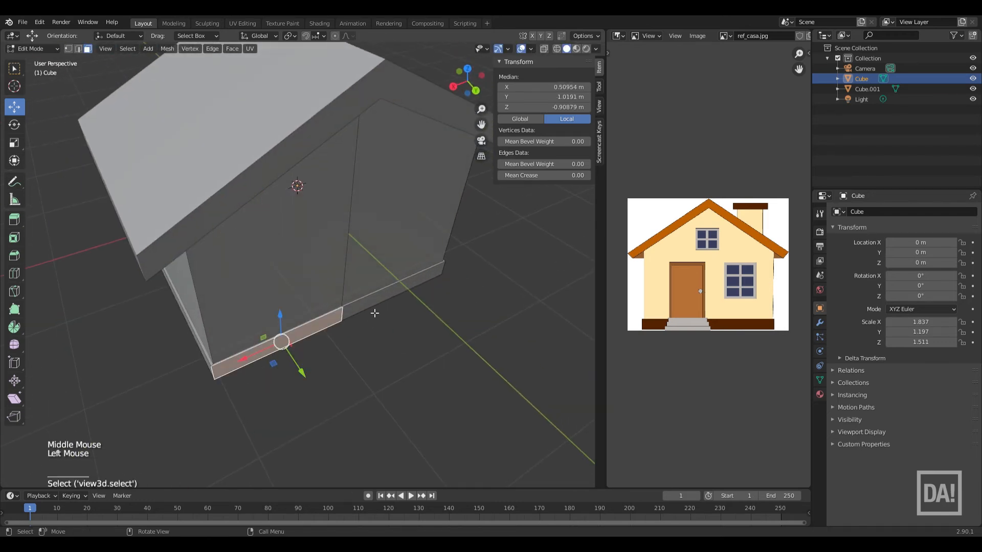
left_click(379, 295, "shift")
left_click_drag(360, 342, 372, 345)
left_click(372, 345)
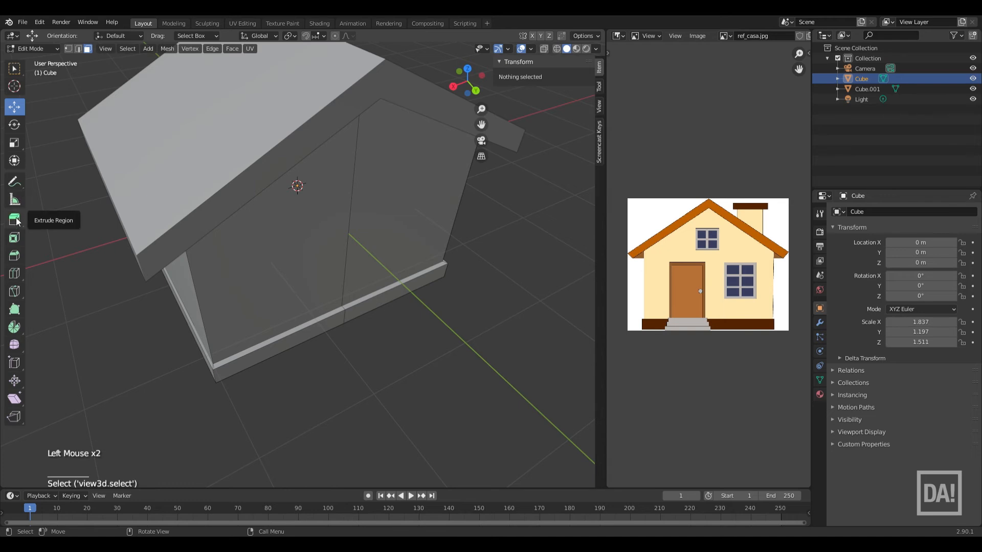
middle_click_drag(225, 292, 366, 308)
middle_click_drag(236, 319, 295, 192)
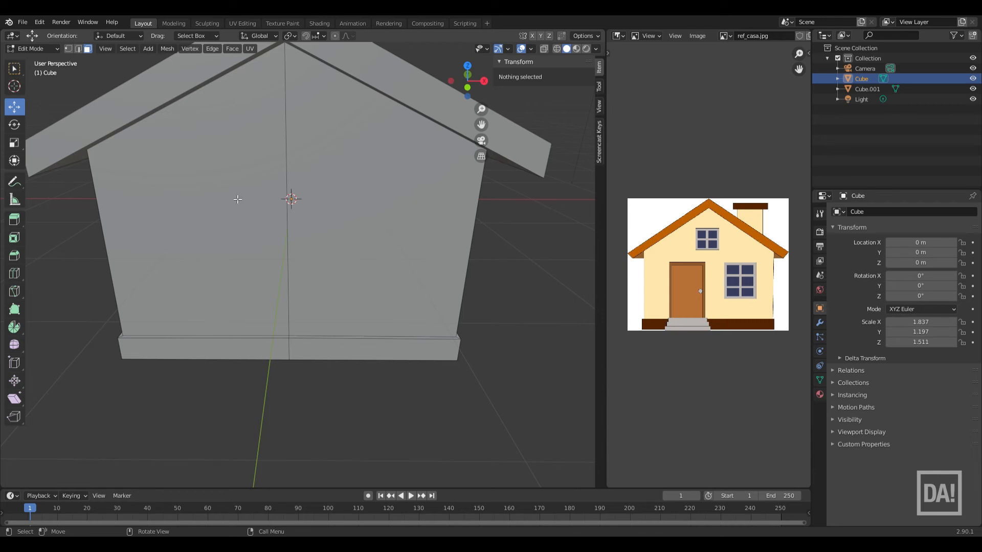
key("ctrl+r")
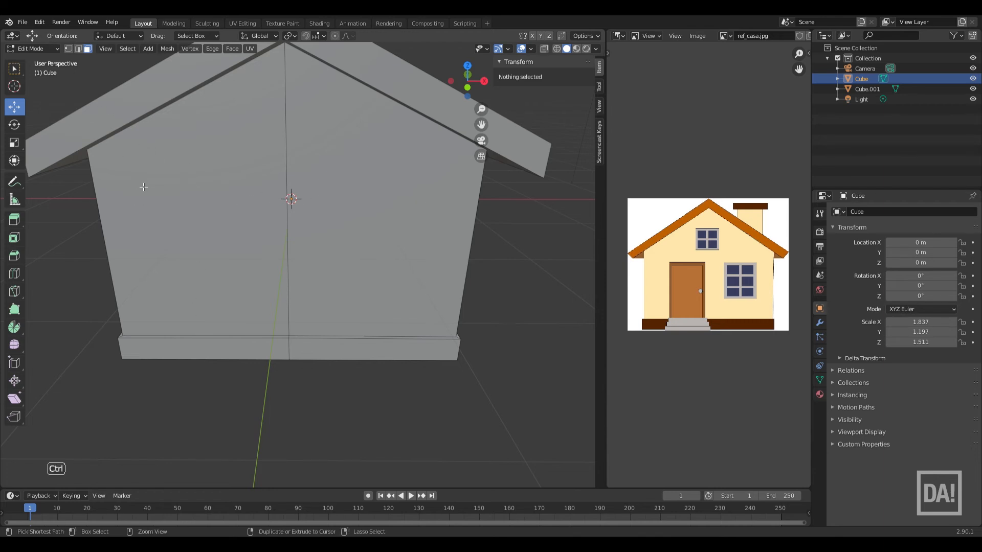
key("ctrl")
key("ctrl+r")
left_click(196, 227)
Switch to vertex selection and add a vertical loop cut through the house body, left of the front wall's middle edge.
left_click(68, 50)
key("ctrl+r")
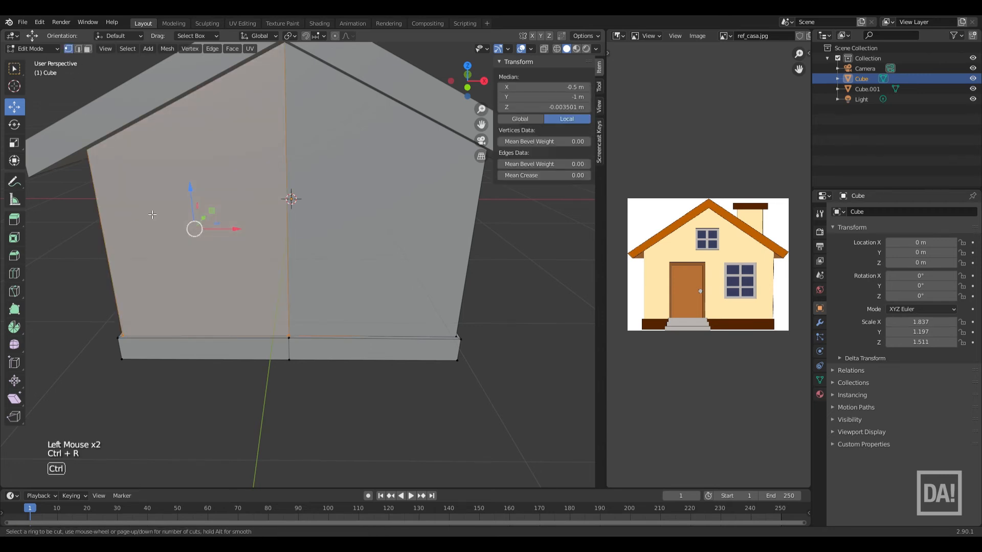
key("Tab")
left_click(192, 276)
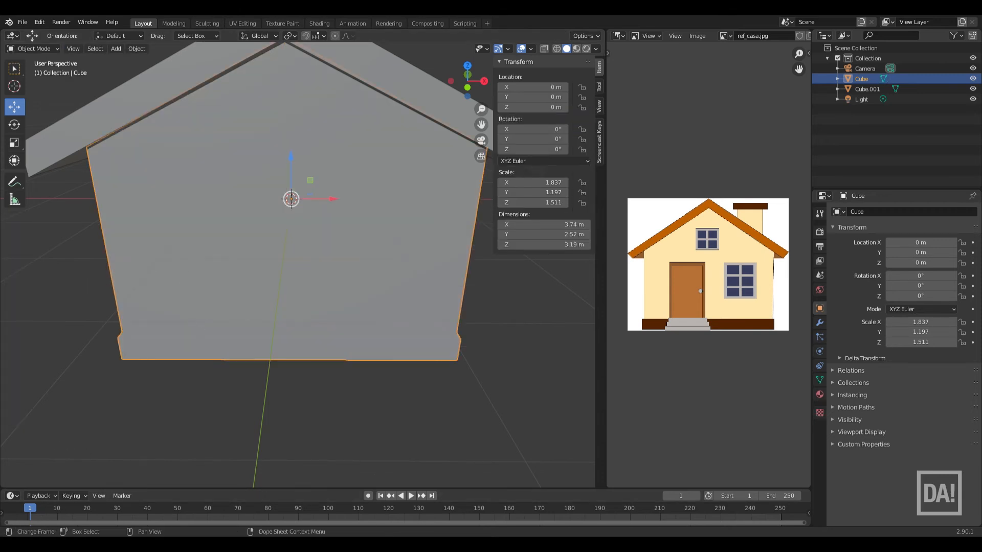
middle_click_drag(332, 287, 277, 310)
left_click(278, 310)
key("Tab")
key("ctrl+r")
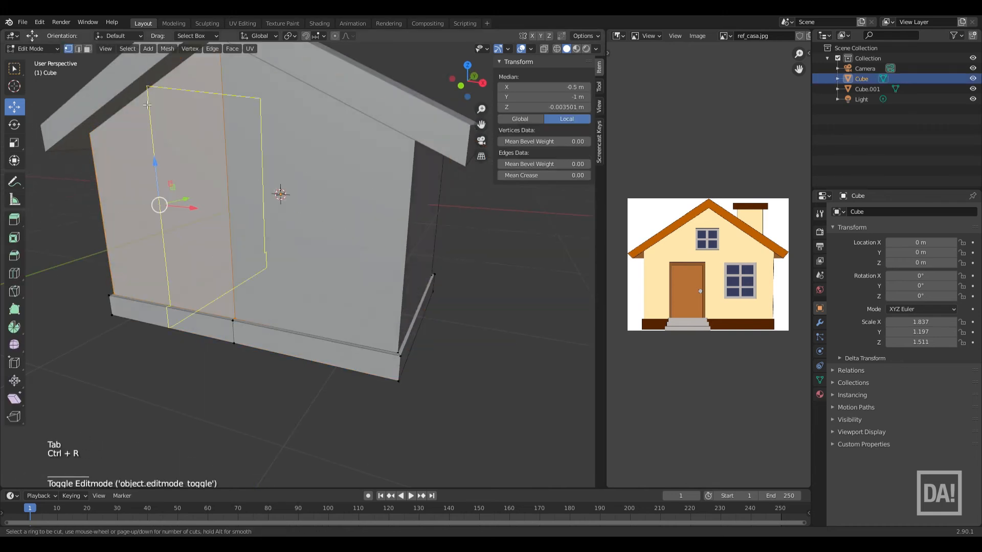
left_click(153, 123)
left_click(145, 123)
Add a horizontal loop cut around the walls and slide it up toward the height of the door's top.
key("ctrl+r")
left_click(222, 149)
left_click(224, 132)
left_click(230, 123)
Raise the horizontal loop's vertices at the corners of the left side wall along Z to level the line.
middle_click_drag(312, 194, 271, 240)
middle_click_drag(271, 205, 328, 220, "shift")
left_click(238, 245)
left_click_drag(383, 183, 383, 186)
middle_click_drag(307, 287, 399, 307)
left_click(342, 305)
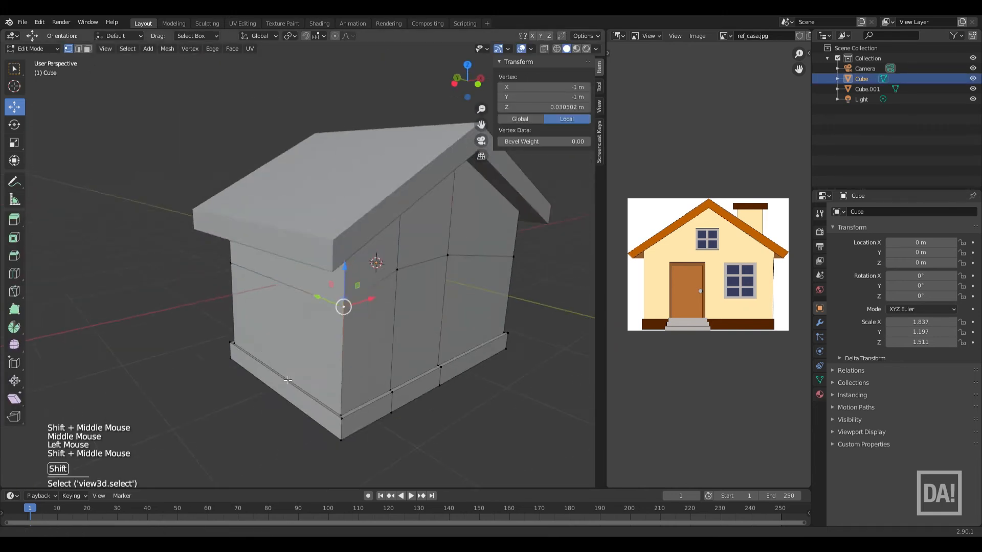
left_click(412, 265, "shift")
left_click_drag(409, 226, 410, 208)
Select the loop's two corner vertices on the opposite side wall and raise them along Z to match.
middle_click_drag(256, 255, 383, 266)
left_click(440, 298)
left_click(180, 294, "shift")
left_click_drag(490, 215, 490, 197)
Fine-tune the loop's front vertex height along Z in front view to straighten the line, and clear the selection.
key("KP_1")
left_click(226, 224)
left_click_drag(230, 209, 230, 203)
left_click(126, 226)
left_click(419, 353)
scroll(419, 353, "down", 2)
middle_click_drag(430, 352, 375, 382)
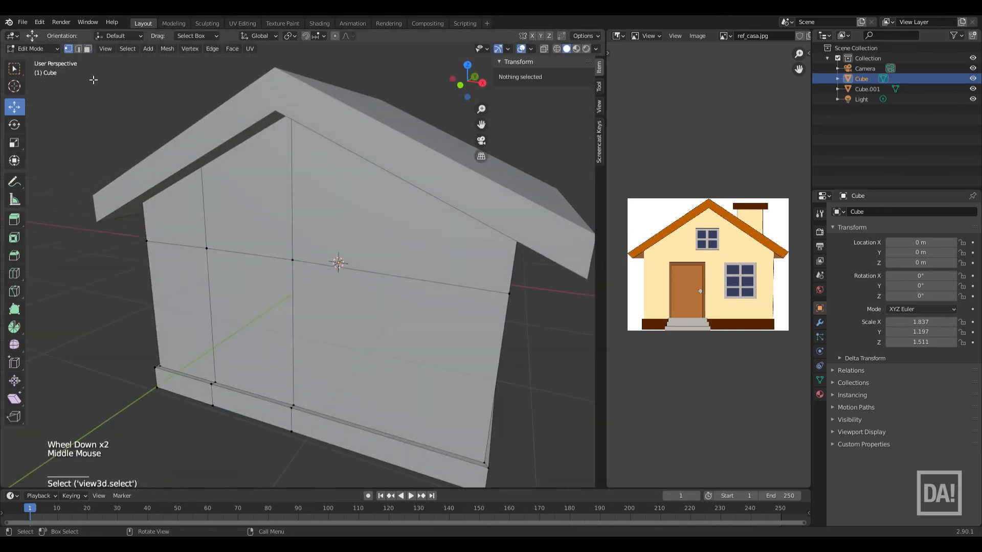
Extrude the door face on the front wall slightly inward to recess the doorway, and clear the selection.
left_click(229, 284)
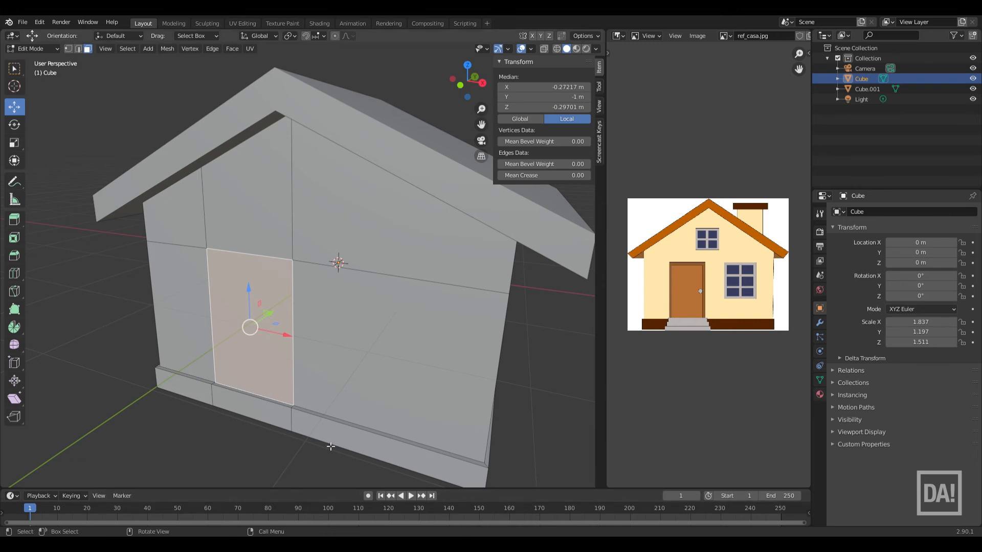
key("e")
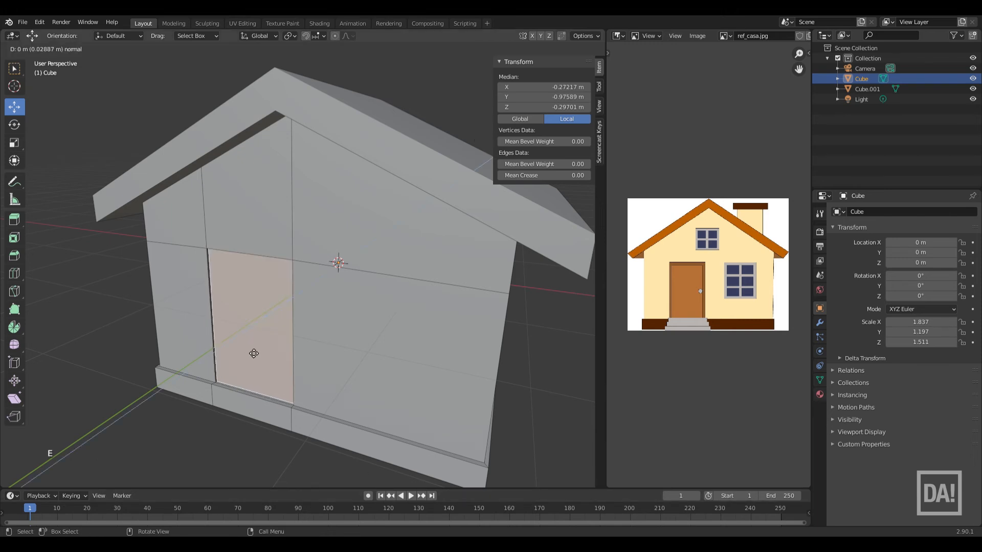
left_click(259, 350)
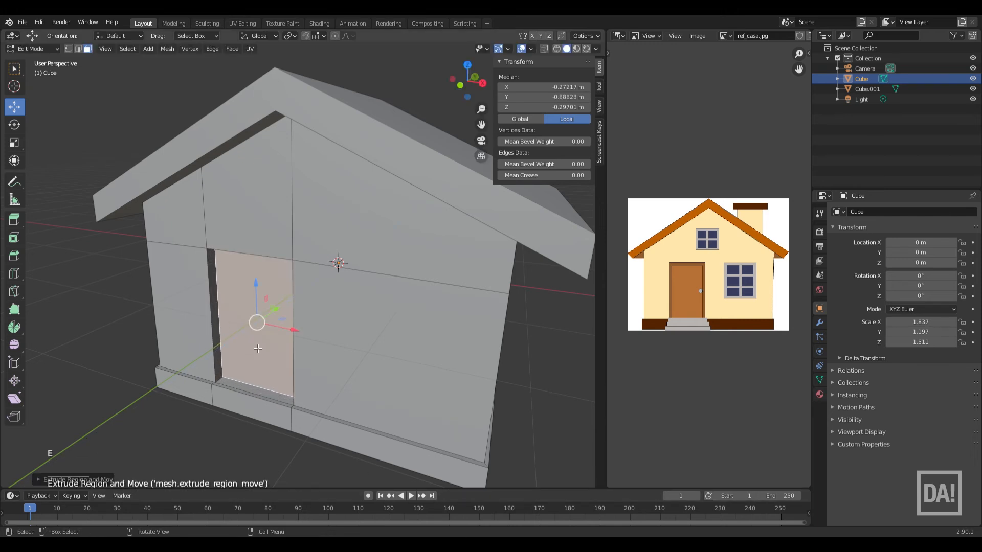
left_click(116, 298)
scroll(138, 314, "down", 1)
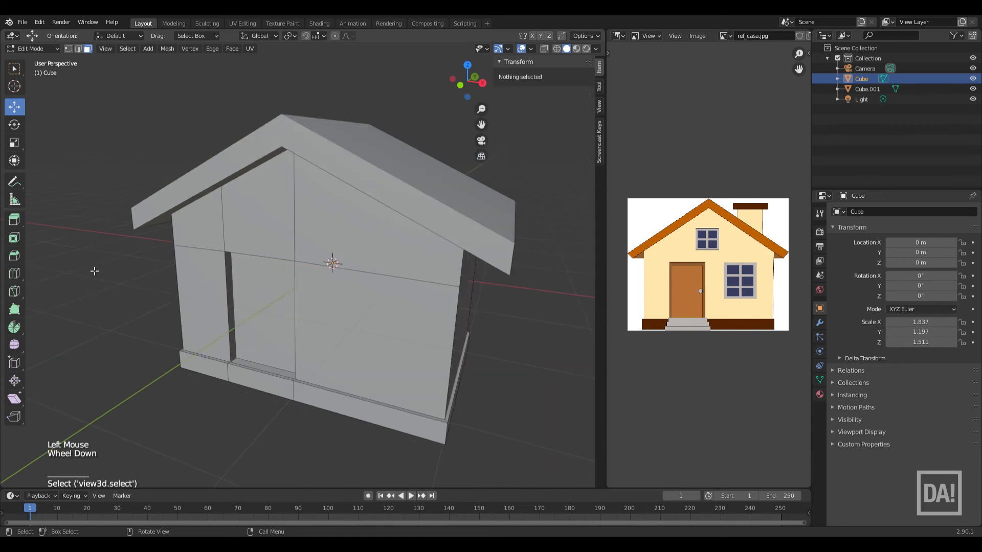
Add a new cube in Object Mode and move it along Y in front of the house, to about -2.18 m.
key("Tab")
left_click(92, 311)
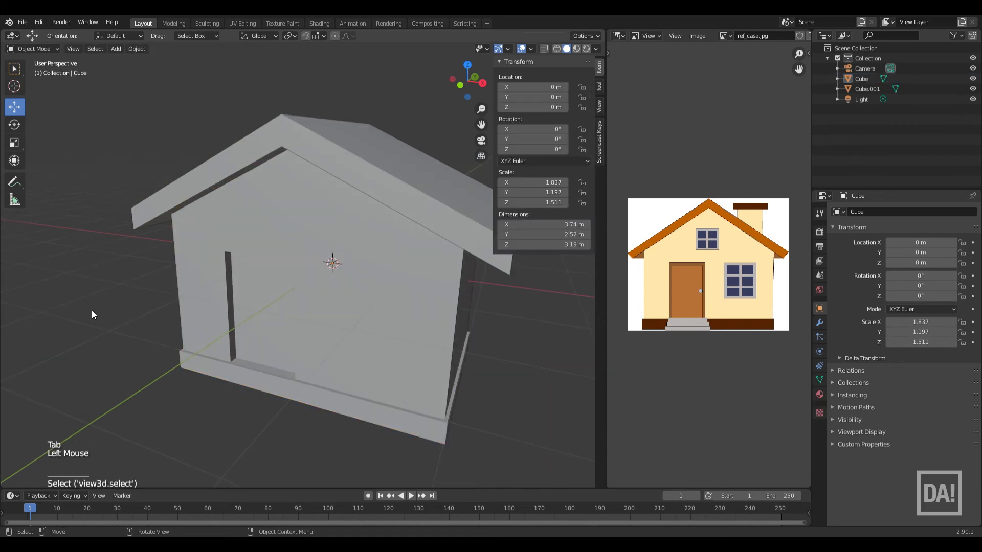
key("shift+a")
mouse_move(91, 311)
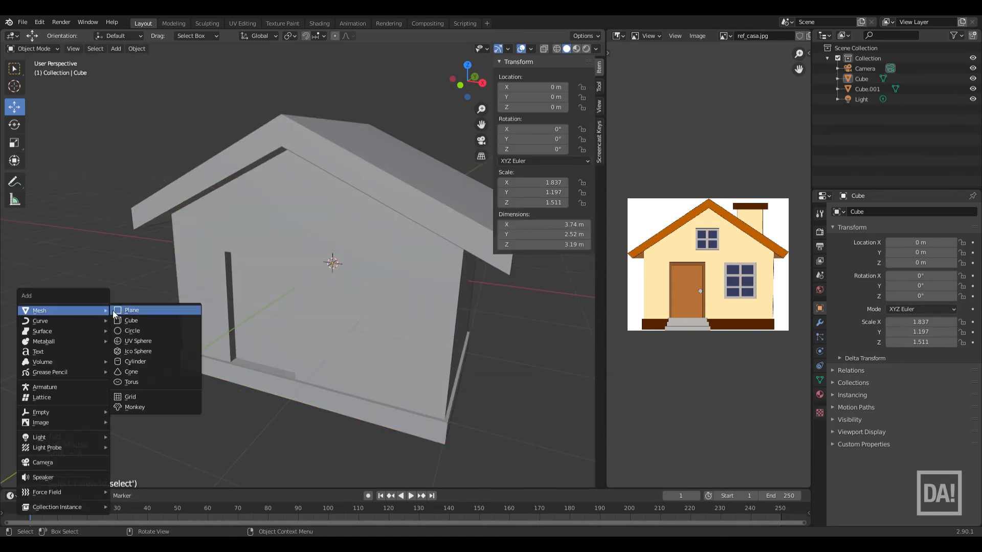
left_click(132, 321)
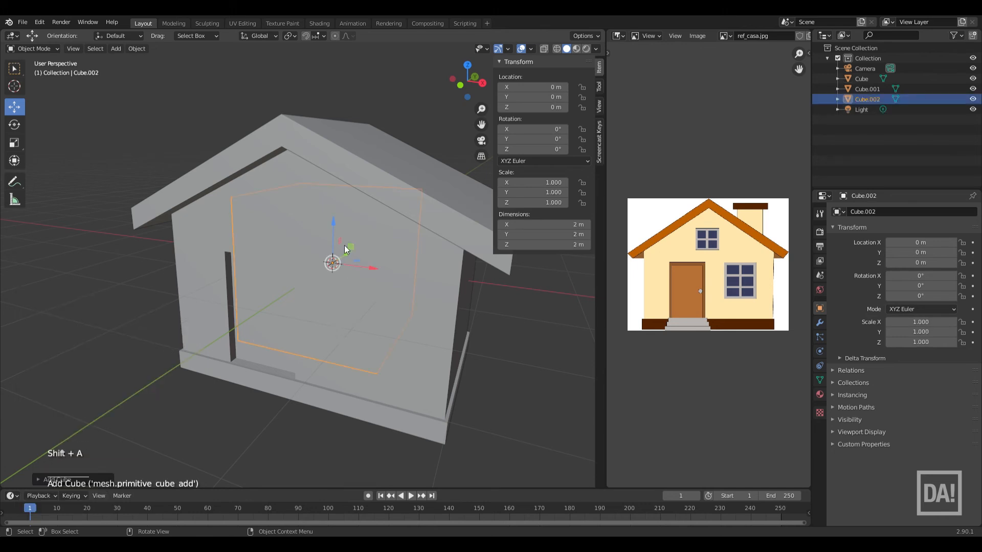
key("g")
key("y")
left_click(266, 322)
Scale the new cube down to about 0.19 m and stretch it along X into a bar about 1 m wide.
key("s")
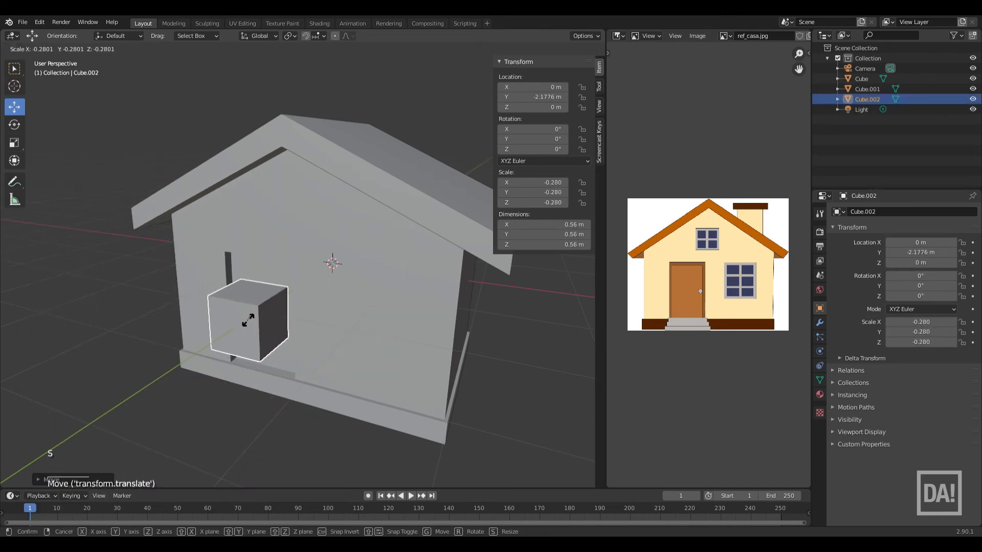
left_click(250, 320)
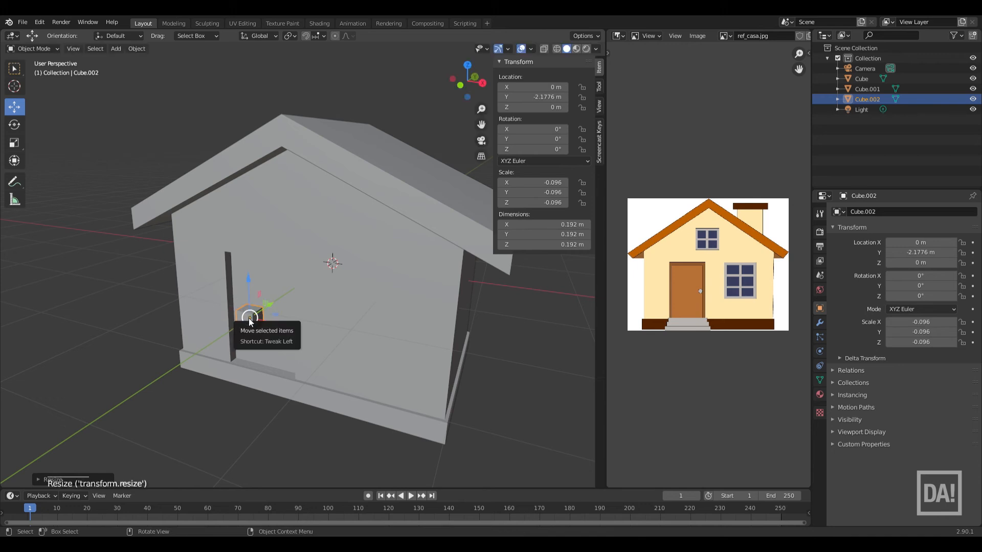
key("s")
key("x")
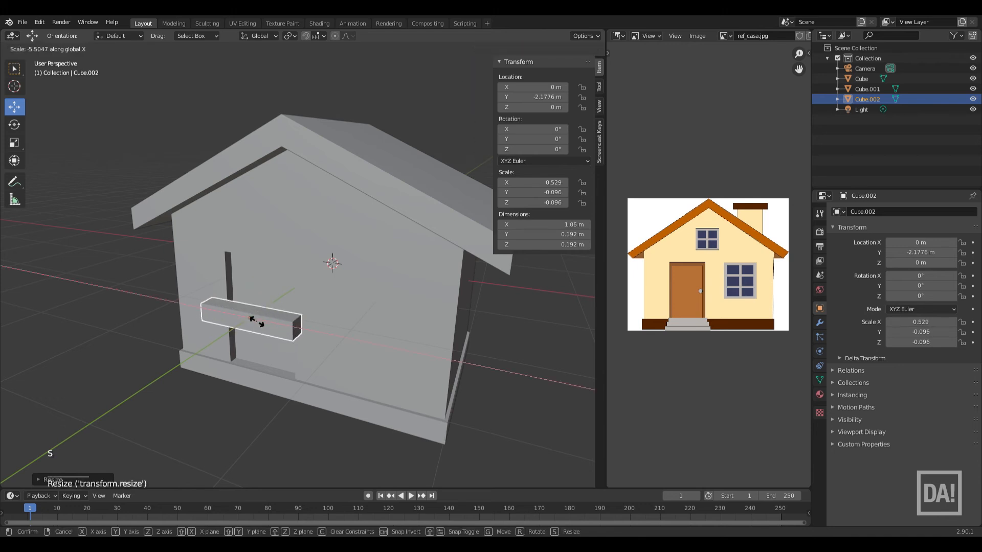
left_click(255, 321)
Lower the bar to about X -0.57 m, Z -1.39 m, and move its mesh in Edit Mode against the base under the door.
key("KP_1")
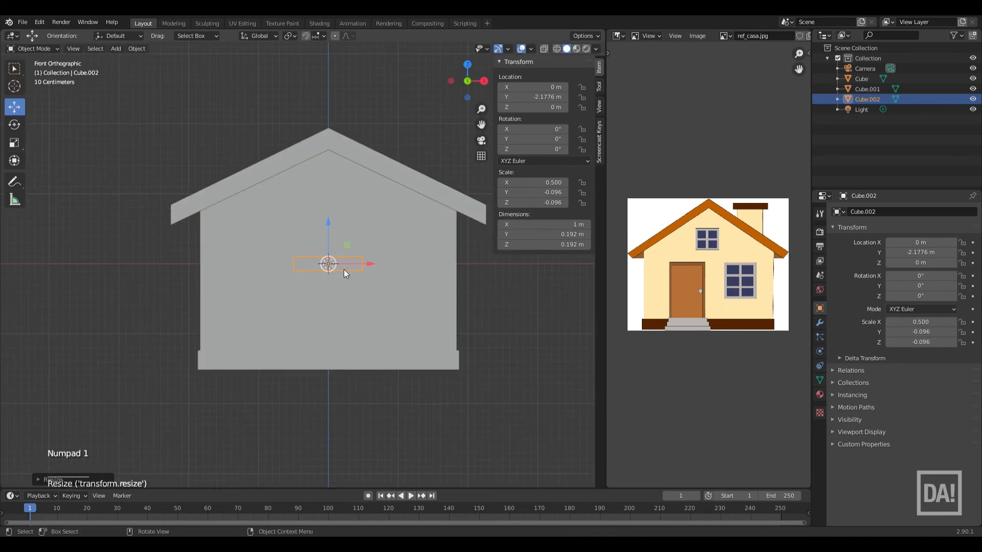
left_click_drag(345, 246, 302, 344)
left_click(33, 49)
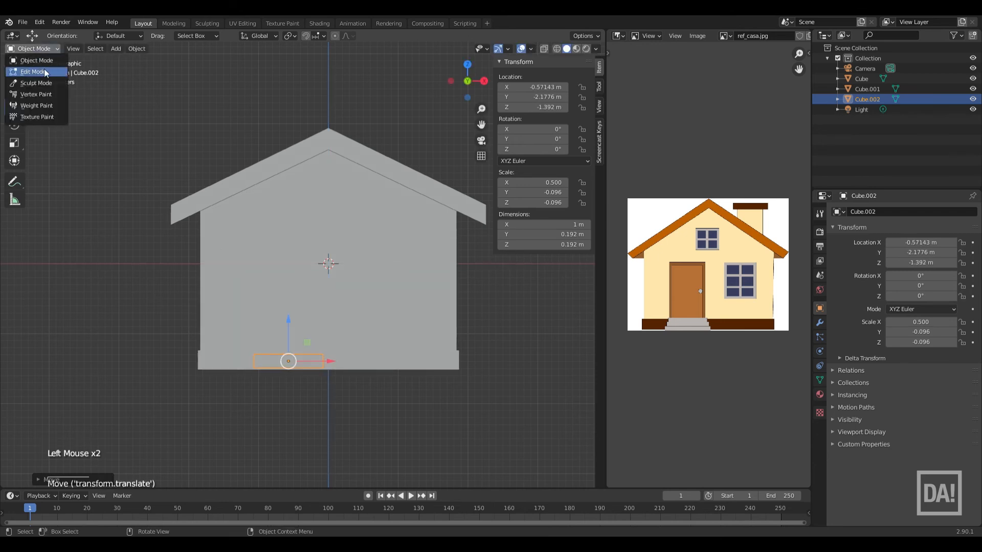
left_click(23, 66)
scroll(295, 398, "up", 3)
middle_click_drag(296, 398, 377, 144)
scroll(344, 171, "down", 3)
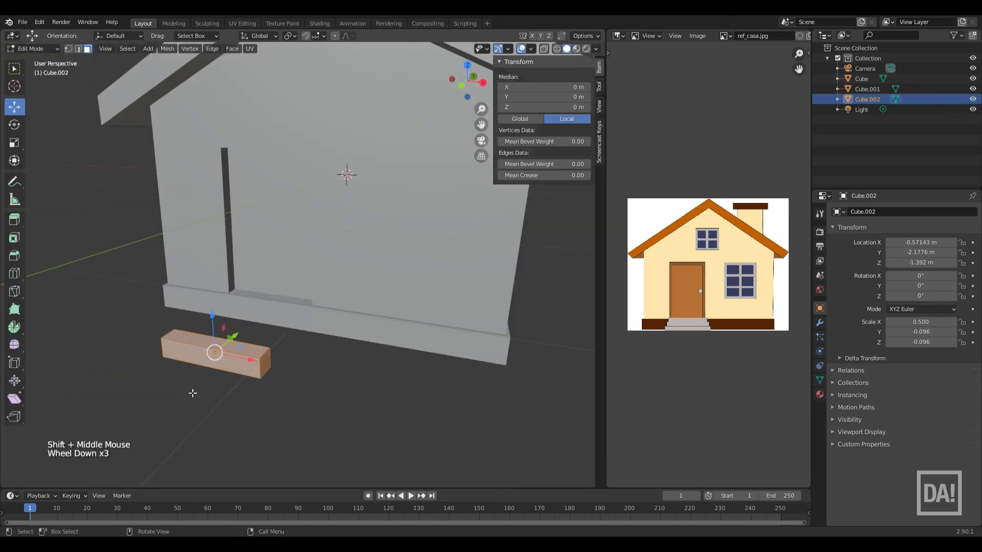
key("KP_3")
left_click(167, 296)
left_click_drag(203, 301, 272, 313)
middle_click_drag(164, 296, 325, 322)
left_click_drag(325, 322, 332, 322)
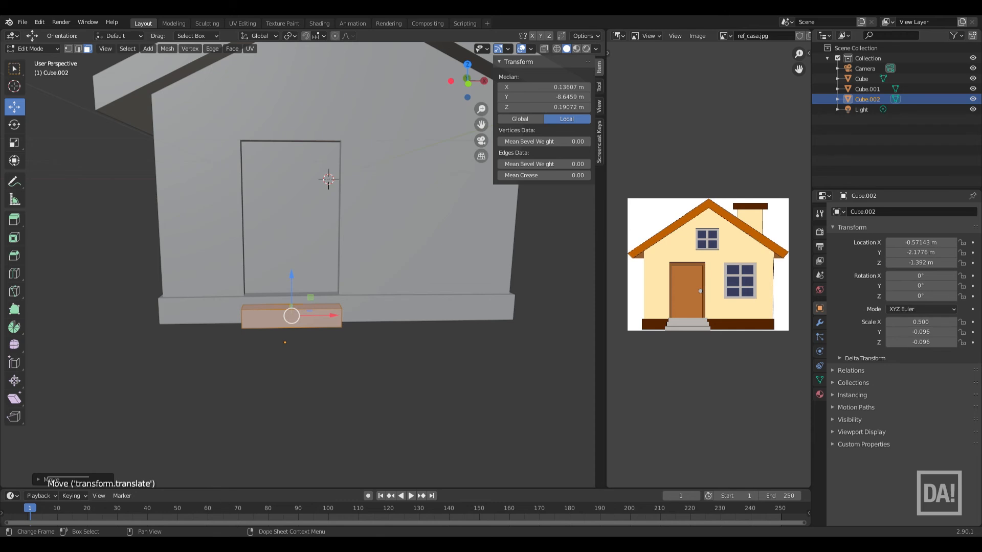
Move individual faces of the step block to fit the base strip's height and depth under the doorway.
scroll(333, 355, "up", 3)
left_click(88, 49)
left_click(323, 350)
left_click_drag(285, 310, 287, 299)
middle_click_drag(287, 298, 207, 324)
left_click(196, 345)
left_click_drag(218, 337, 221, 337)
Duplicate the step block twice, offsetting each copy outward along Y, with the outermost at about -2.55 m.
key("Tab")
key("shift+d")
key("g")
left_click(276, 428)
key("ctrl+z")
key("g")
key("y")
left_click(226, 434)
key("shift+d")
key("y")
left_click(181, 444)
Lower the top faces of the two duplicated blocks to form descending entrance stairs, and clear the selection.
key("Tab")
left_click(132, 338)
left_click_drag(128, 304, 136, 338)
key("Tab")
left_click(168, 335)
key("Tab")
left_click(167, 330)
left_click(121, 372)
scroll(198, 388, "down", 3)
middle_click_drag(138, 365, 158, 407)
middle_click_drag(256, 409, 271, 434, "shift")
left_click(285, 439)
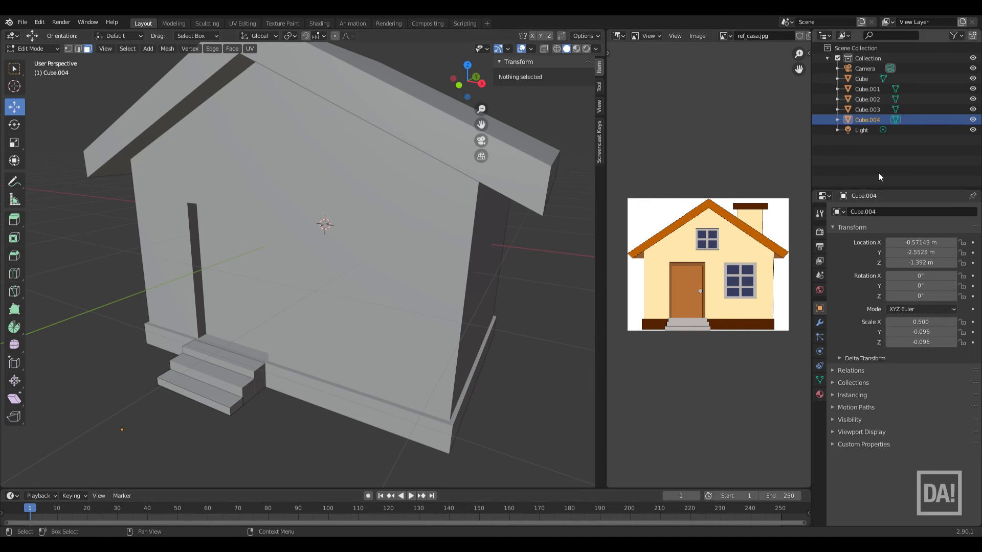
Select the stair and roof objects one by one in the scene list to identify which part each name belongs to.
left_click(868, 108)
left_click(870, 102)
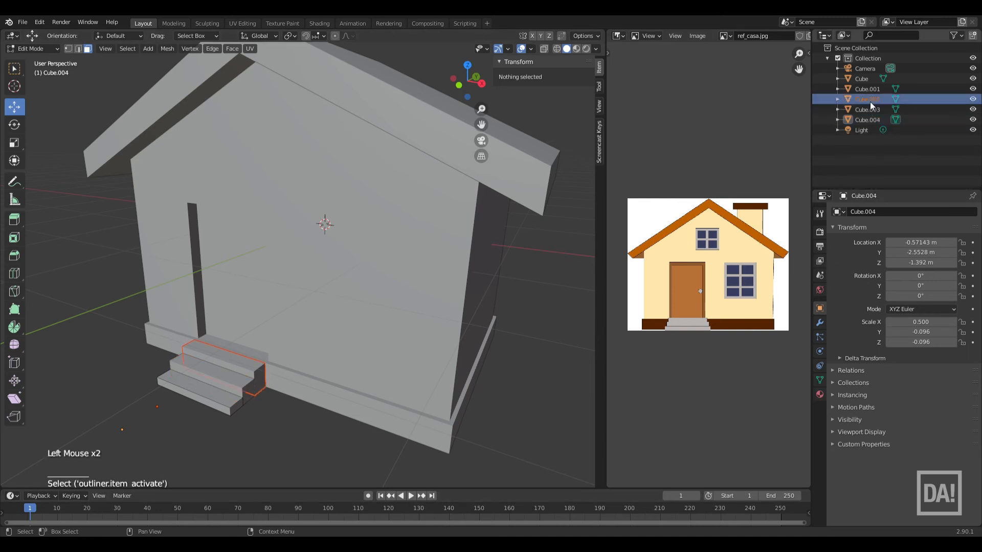
left_click(867, 119)
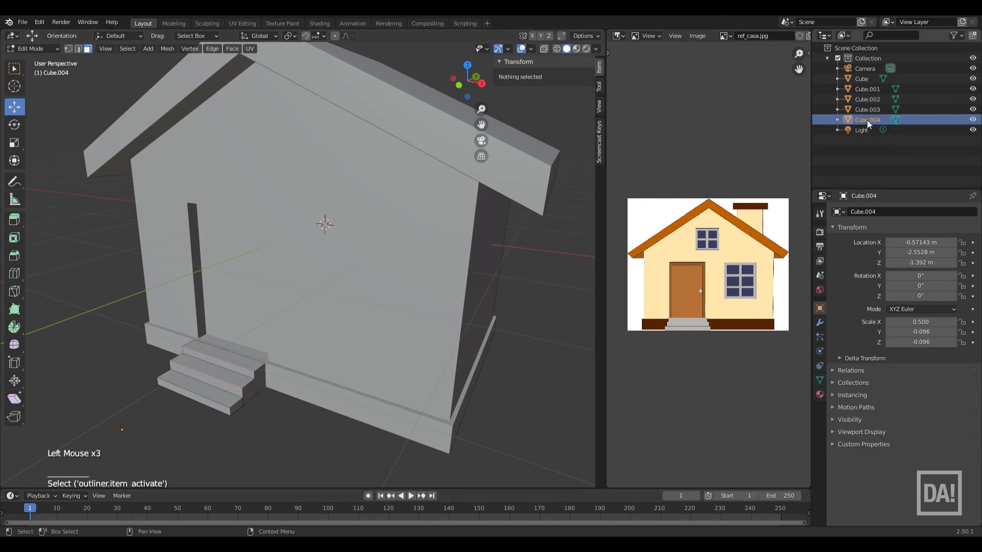
left_click(867, 121)
left_click(867, 111)
left_click(858, 99)
left_click(848, 89)
Try to rename the roof object Cube.001.
left_click(846, 88)
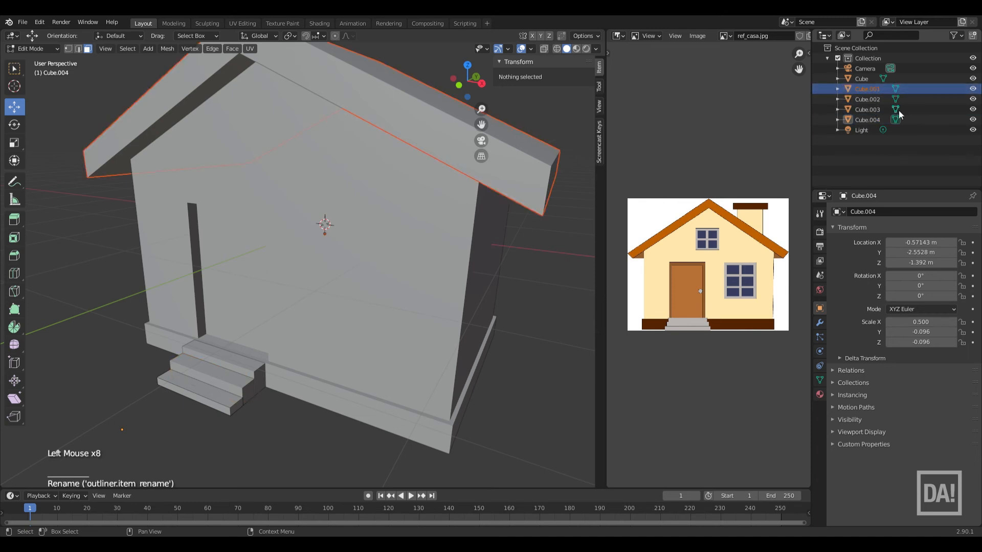
left_click(968, 90)
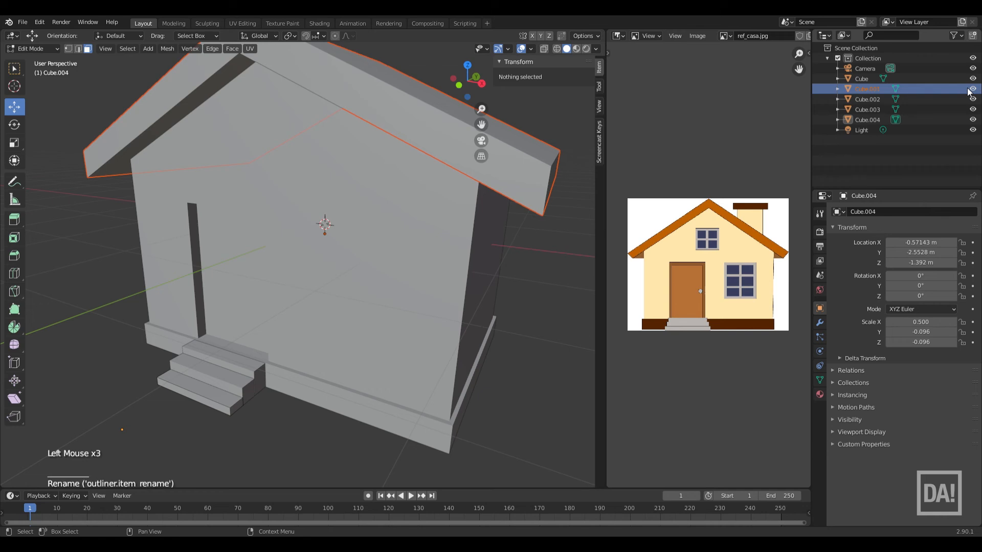
key("t")
key("e")
key("i")
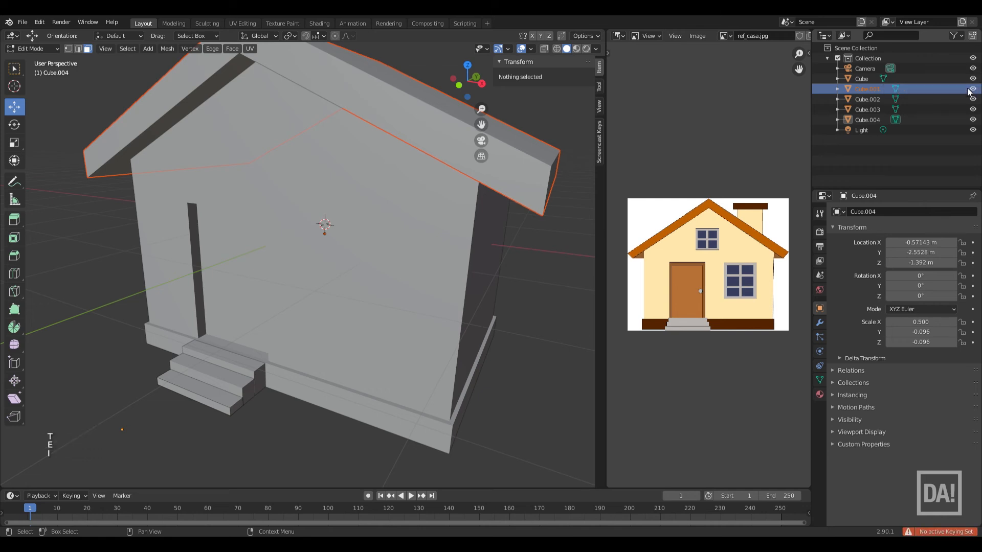
left_click(867, 100)
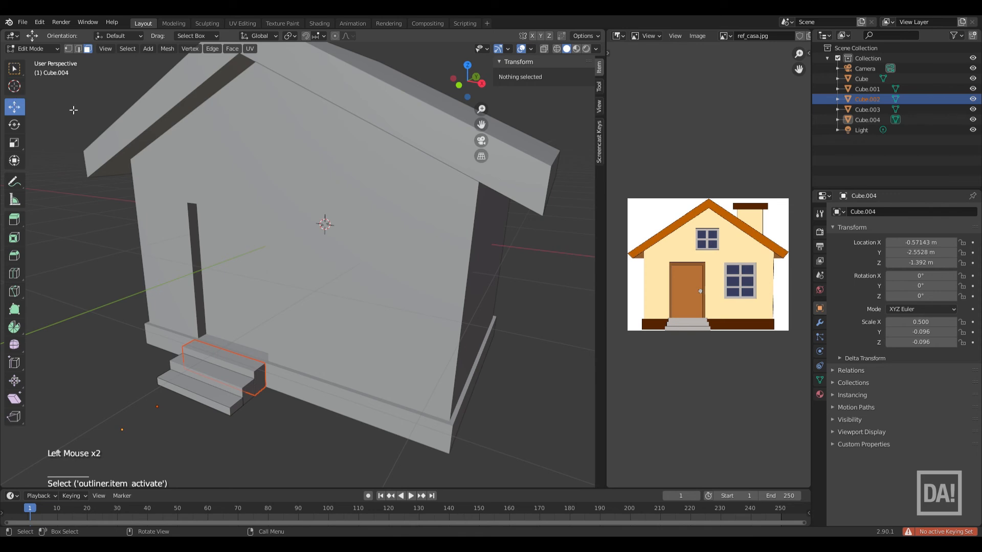
Return to Object Mode and delete the camera and the light from the scene.
key("Tab")
left_click(142, 169)
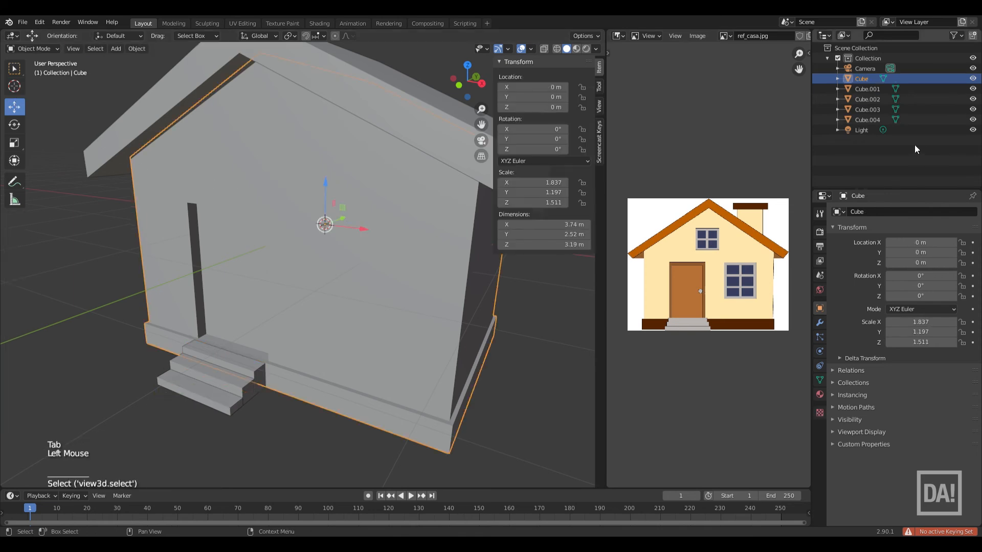
scroll(216, 276, "down", 5)
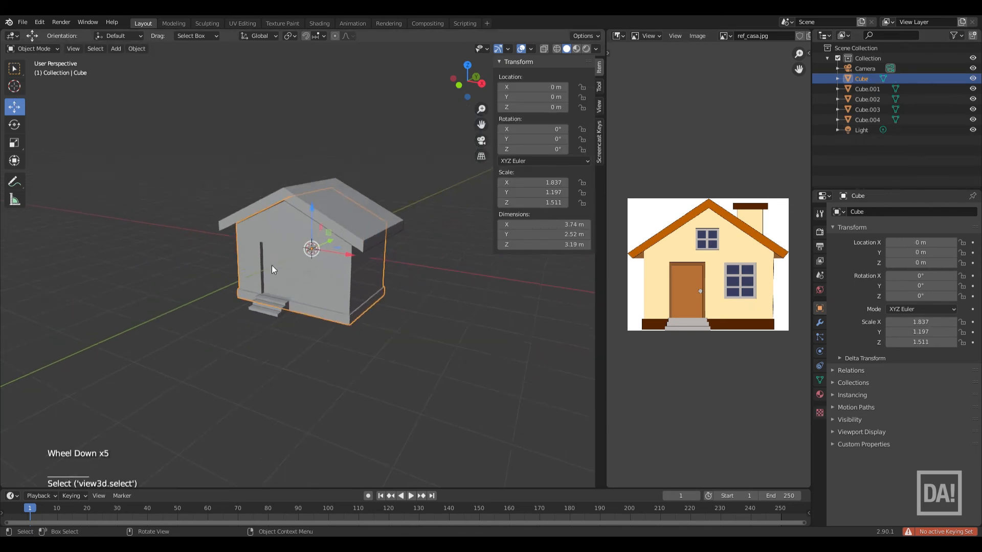
scroll(272, 266, "down", 3)
left_click_drag(374, 108, 431, 219)
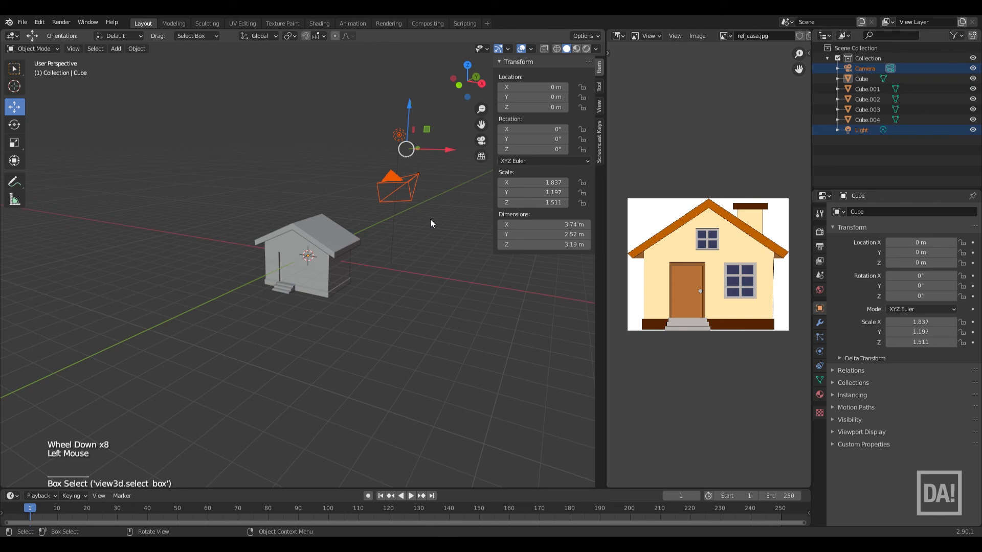
key("Delete")
Rename the house body object as Gorputza and clear the selection.
scroll(318, 271, "up", 5)
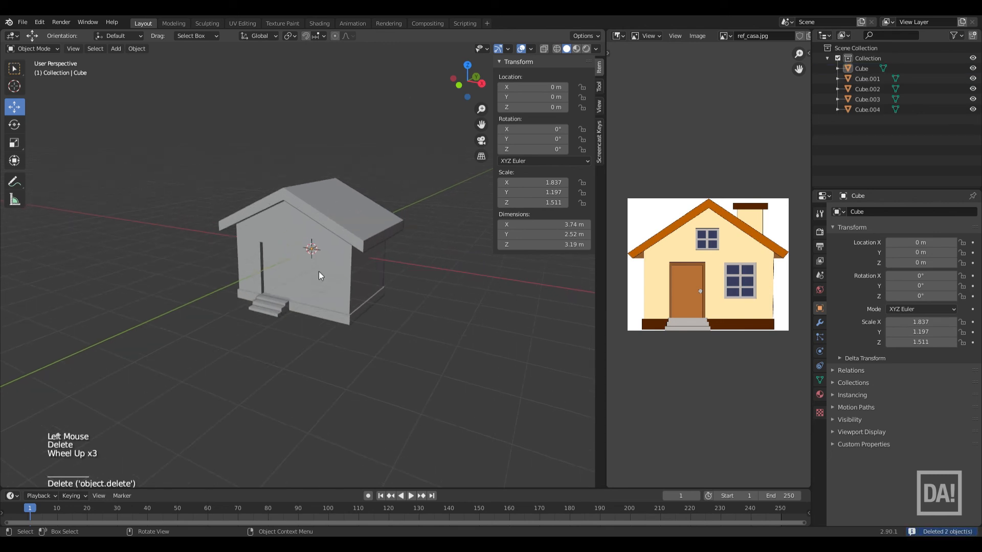
left_click(330, 276)
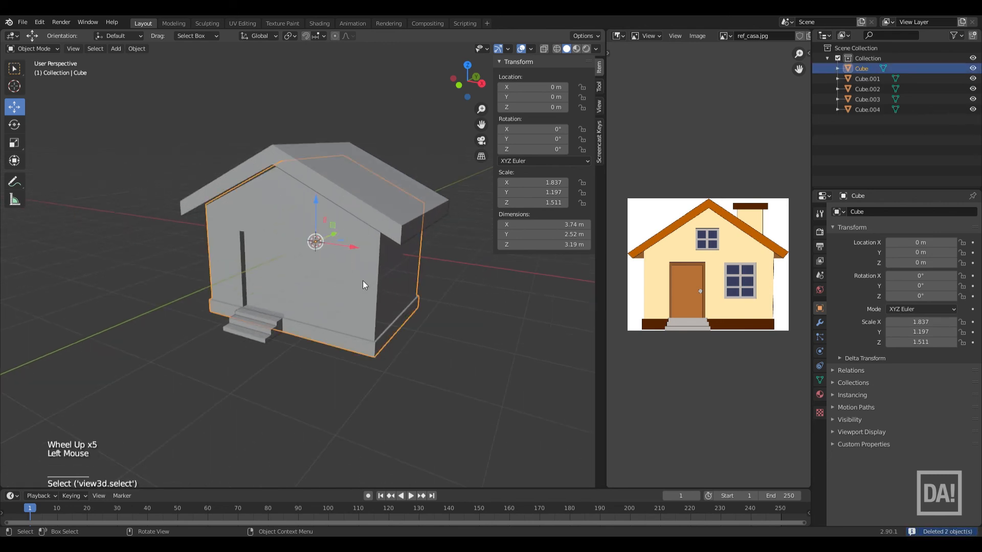
double_click(862, 68)
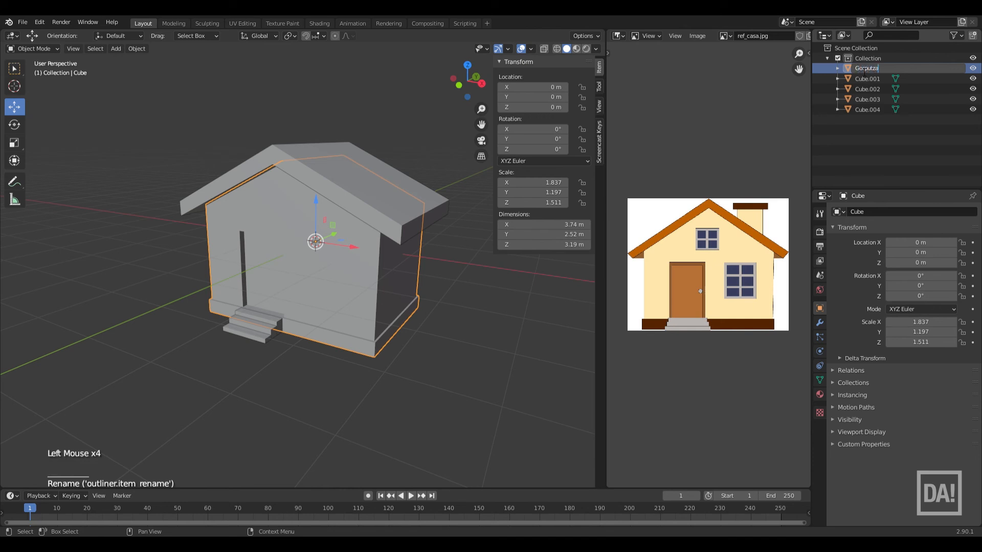
type("Gorputza")
key("Return")
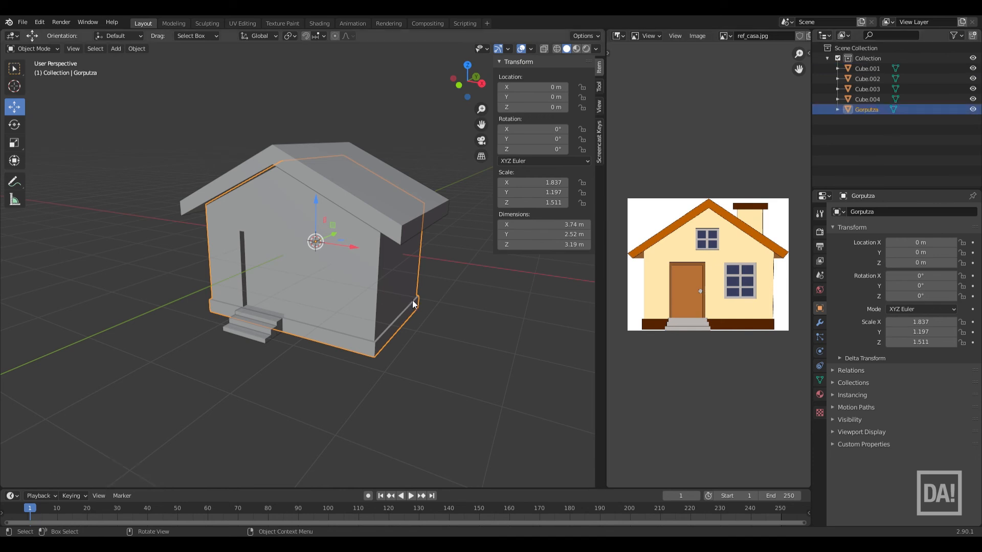
left_click(414, 369)
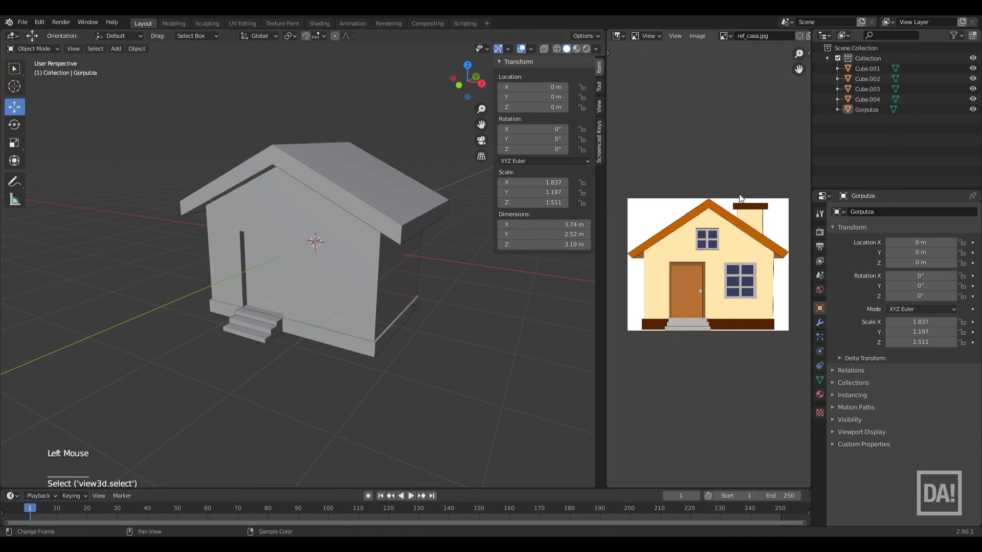
left_click(470, 281)
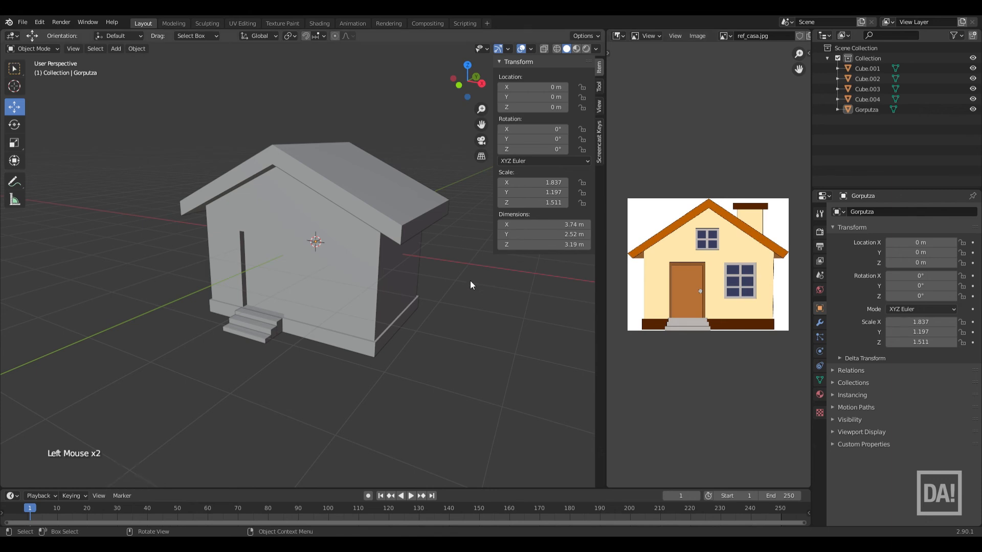
Add a new cube and move it along Y out in front of the house, to about -3.55 m.
key("shift+a")
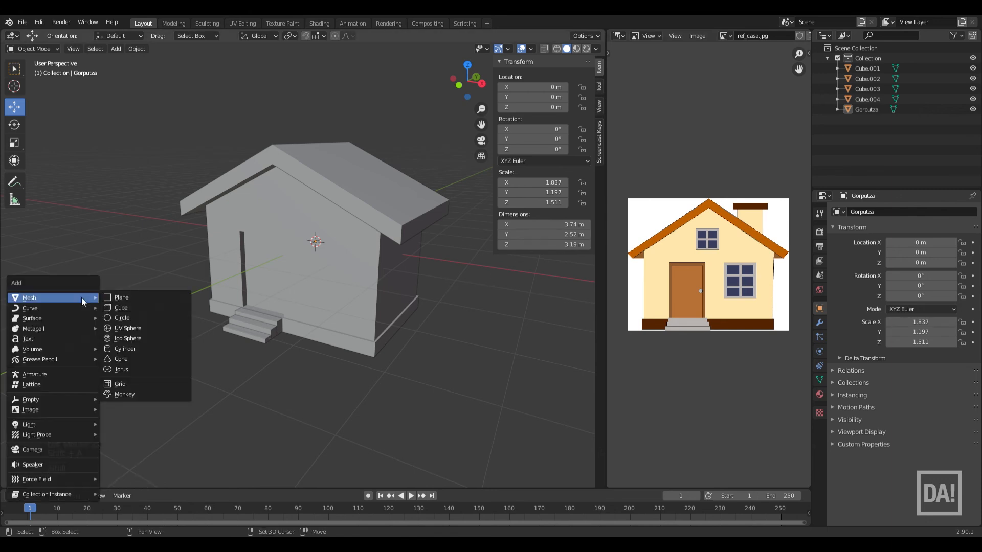
left_click(122, 305)
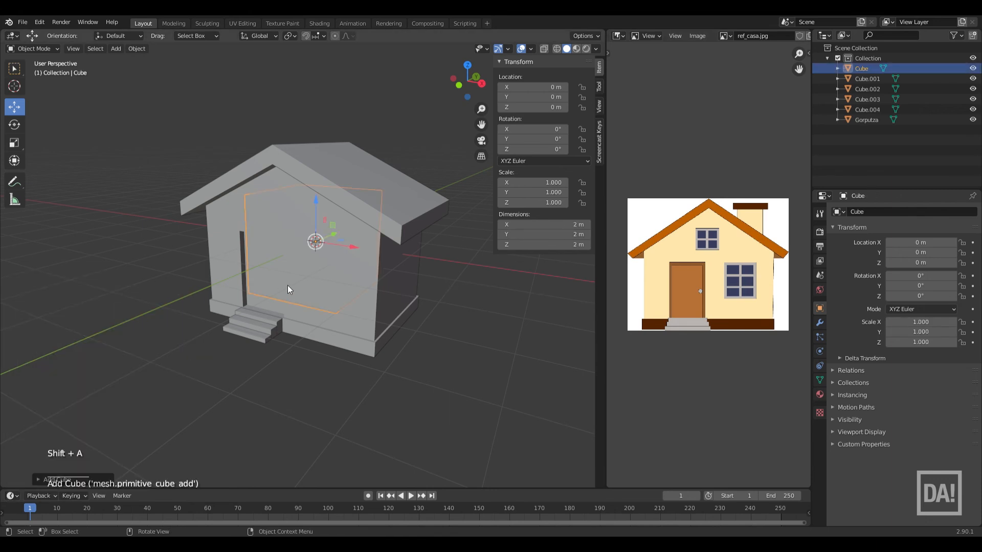
scroll(306, 264, "down", 1)
left_click_drag(327, 238, 239, 307)
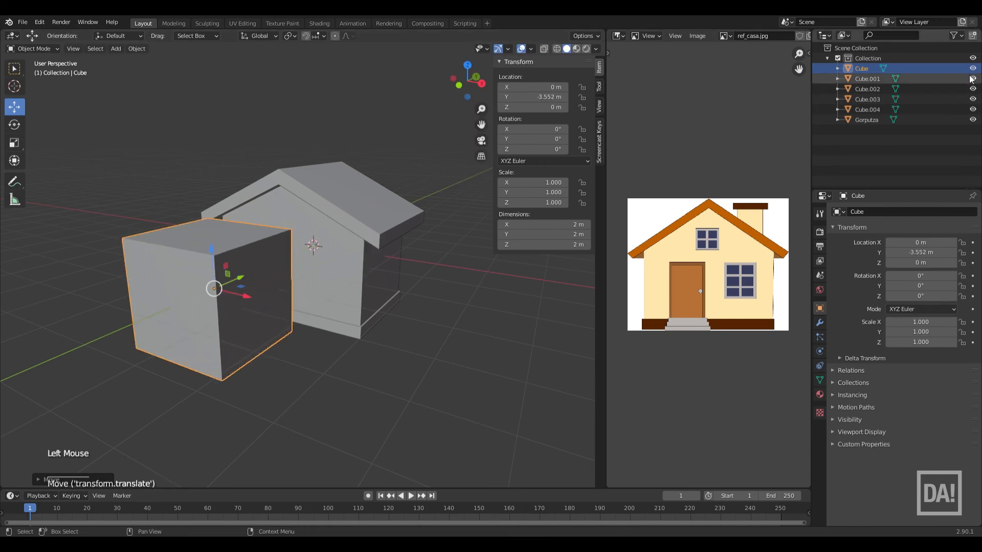
Hide the house body, roof and stair objects so that only the new cube is shown.
left_click_drag(973, 78, 973, 119)
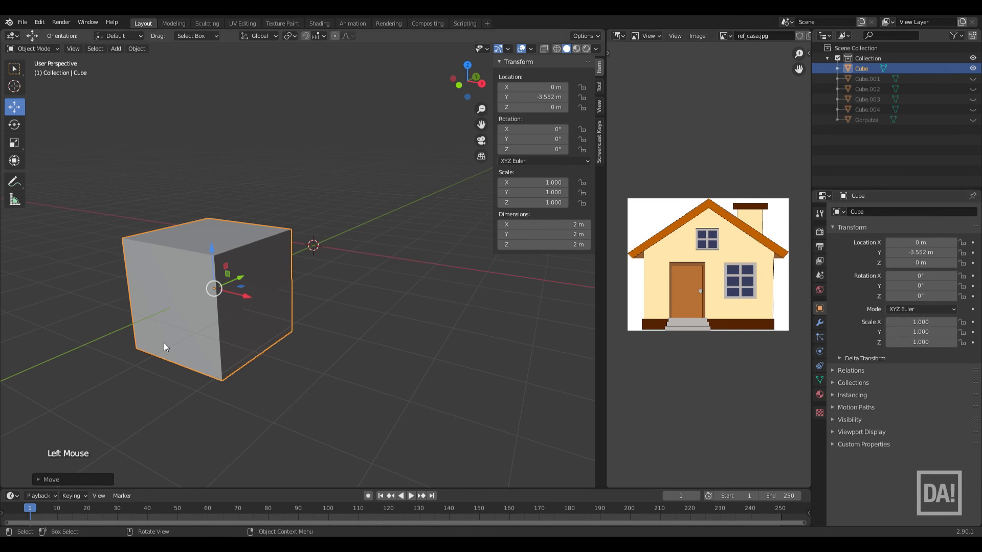
scroll(179, 344, "up", 1)
middle_click_drag(277, 344, 409, 299, "shift")
left_click_drag(404, 327, 411, 345, "shift")
middle_click_drag(411, 346, 391, 342)
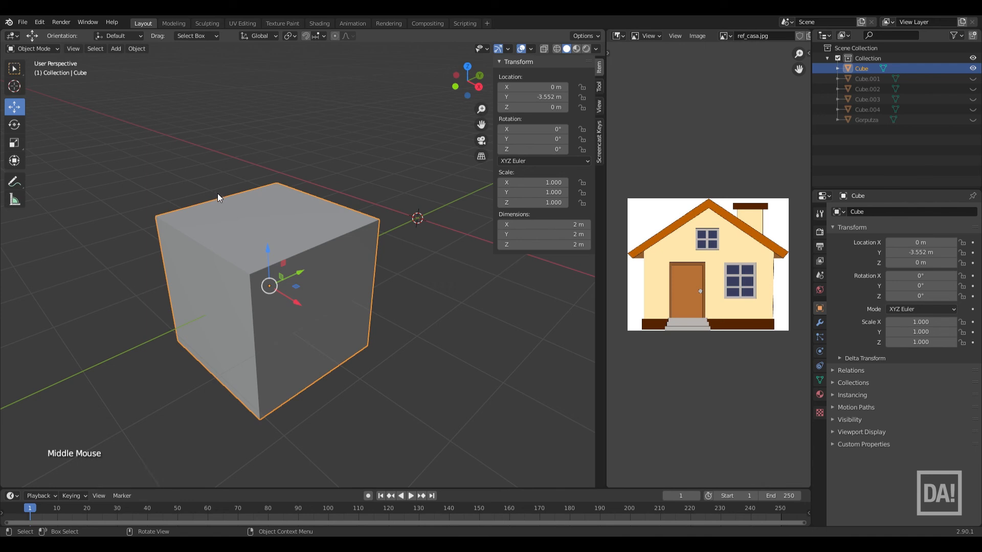
Extrude the new cube's top face outward into a ledge about 2.86 m wide, and extrude that up about 0.39 m.
key("Tab")
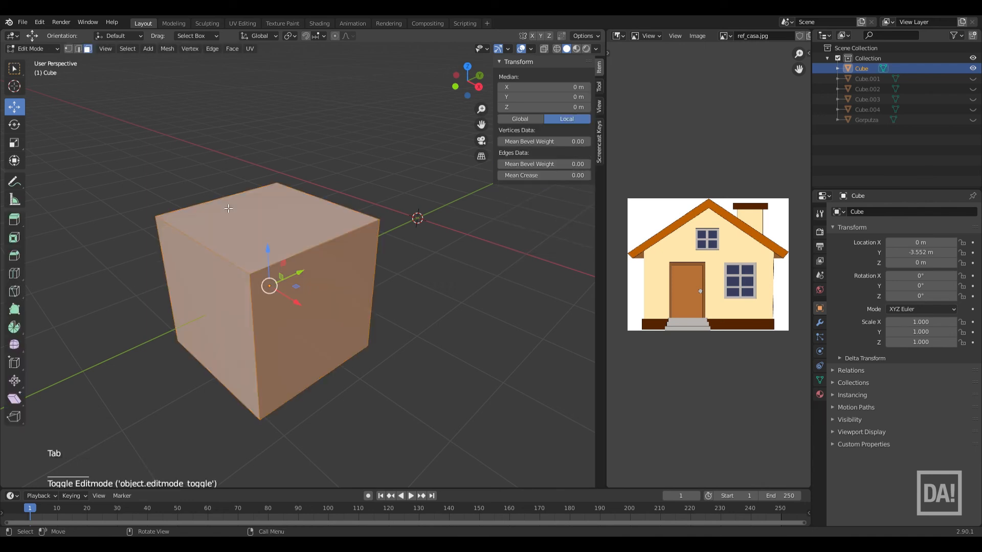
left_click(234, 168)
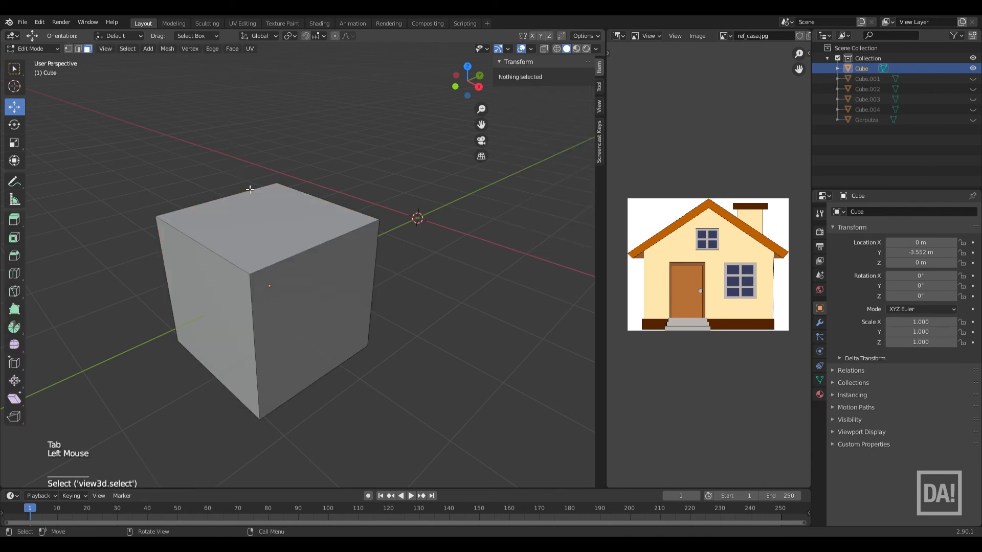
left_click(257, 206)
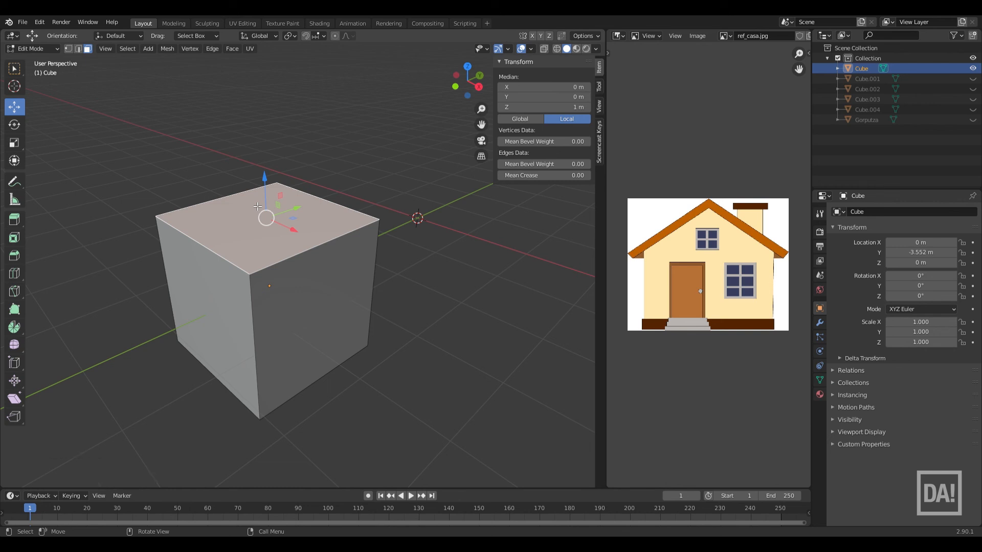
key("e")
key("s")
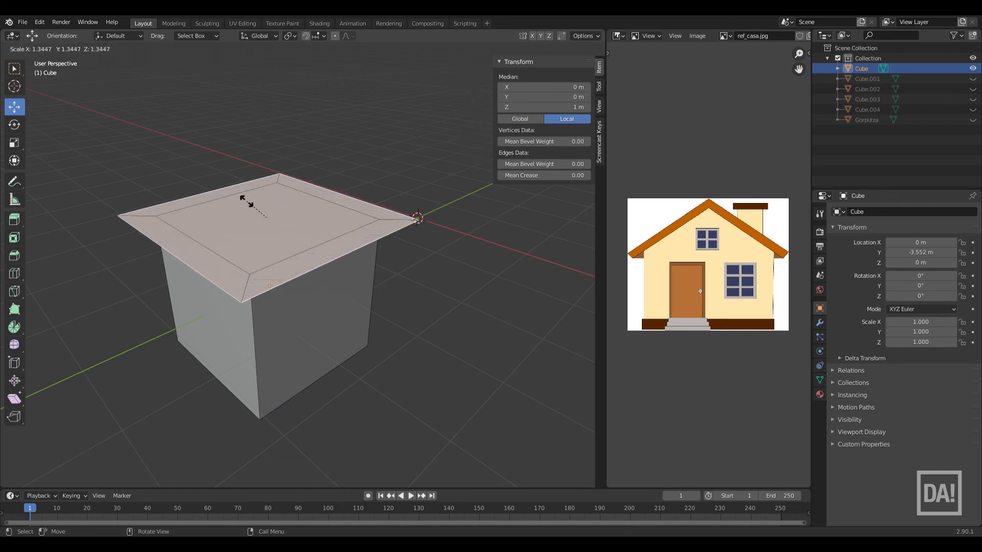
left_click(248, 205)
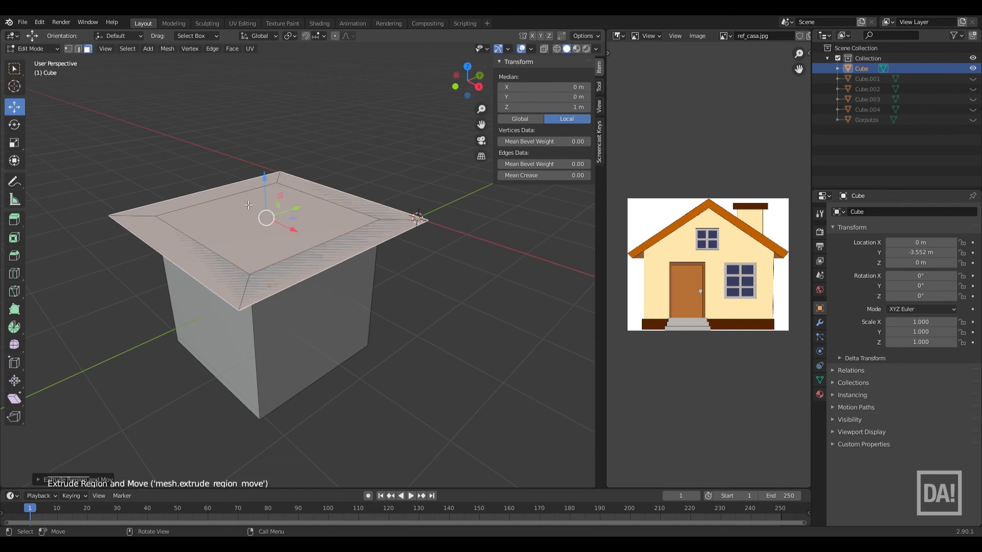
key("e")
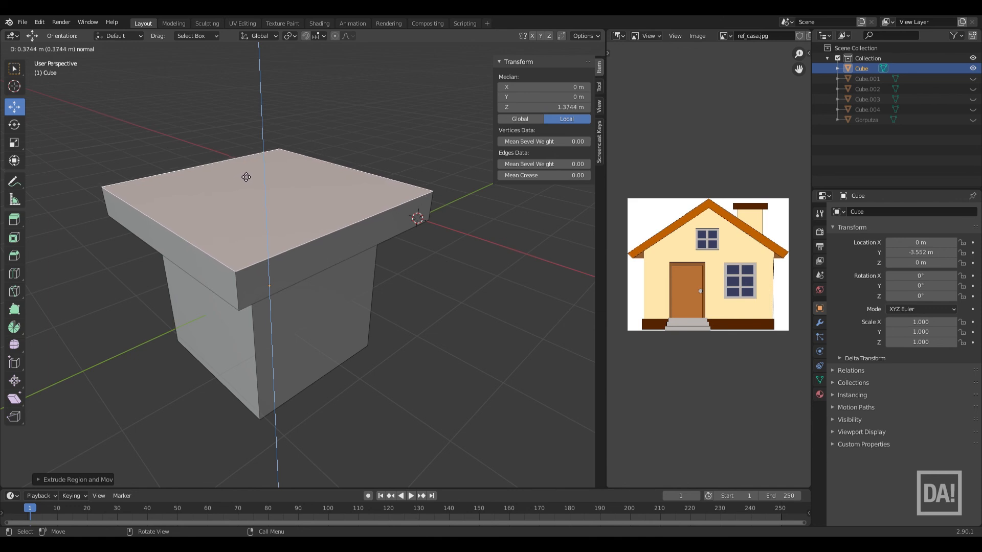
left_click(246, 175)
Extrude the top face inward, scaled to about 0.55, and sink it about 1.19 m to hollow out the block.
key("e")
key("s")
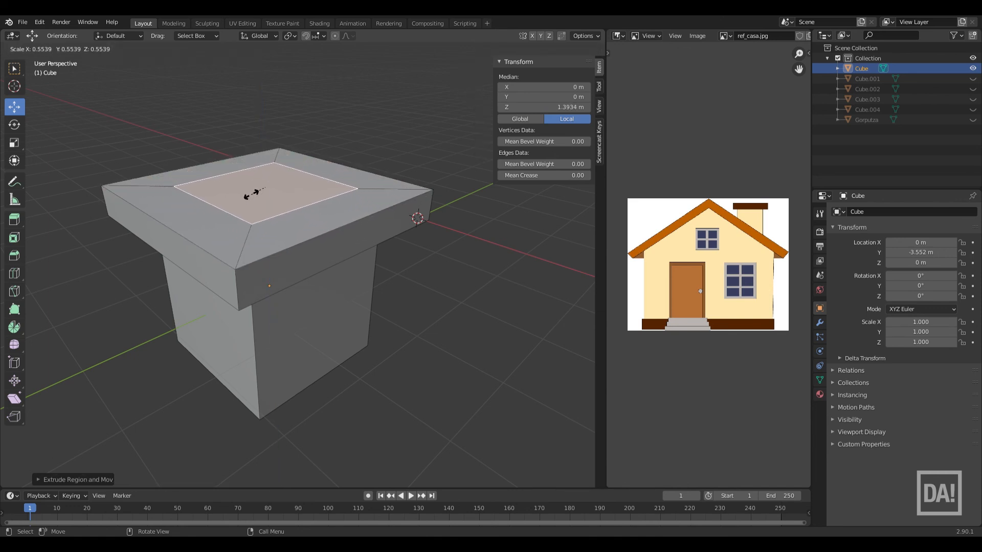
left_click(251, 192)
key("e")
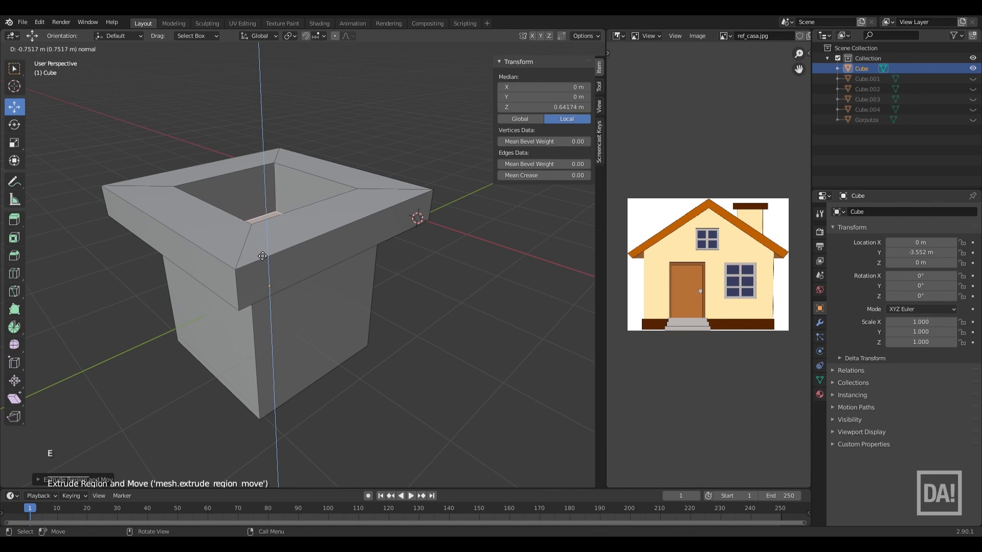
left_click(268, 281)
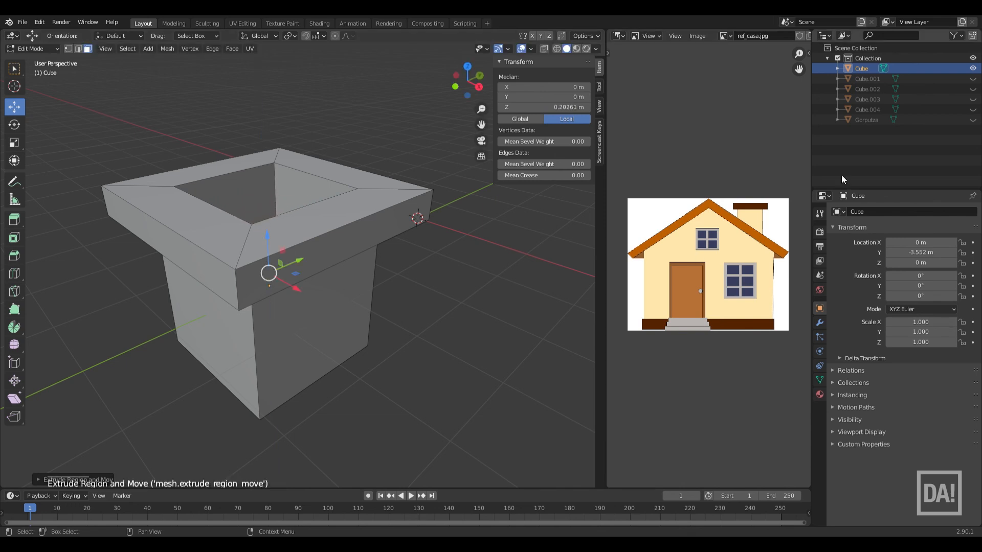
Unhide the house objects, return to Object Mode and rename the hollow block as Tximinia.
left_click_drag(973, 79, 979, 121)
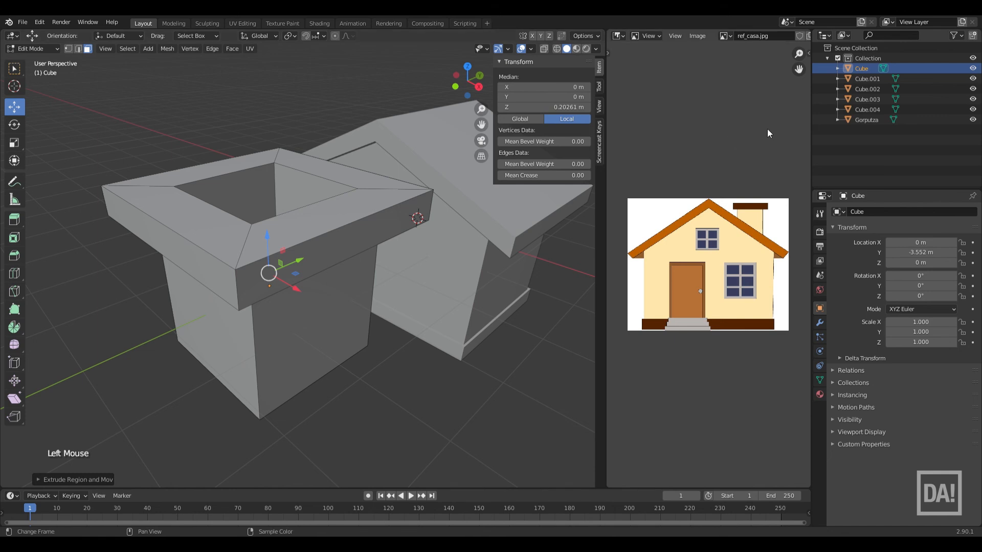
key("Tab")
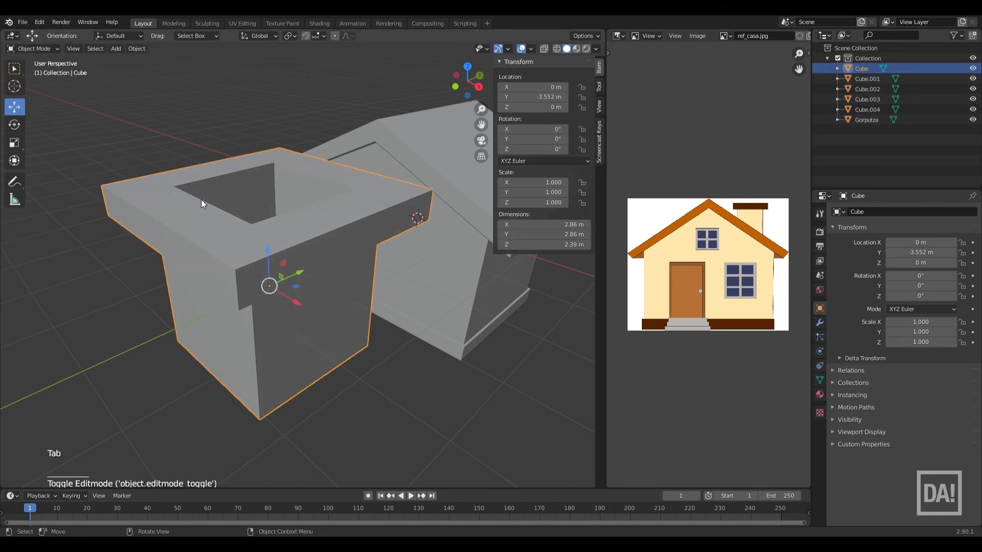
double_click(866, 68)
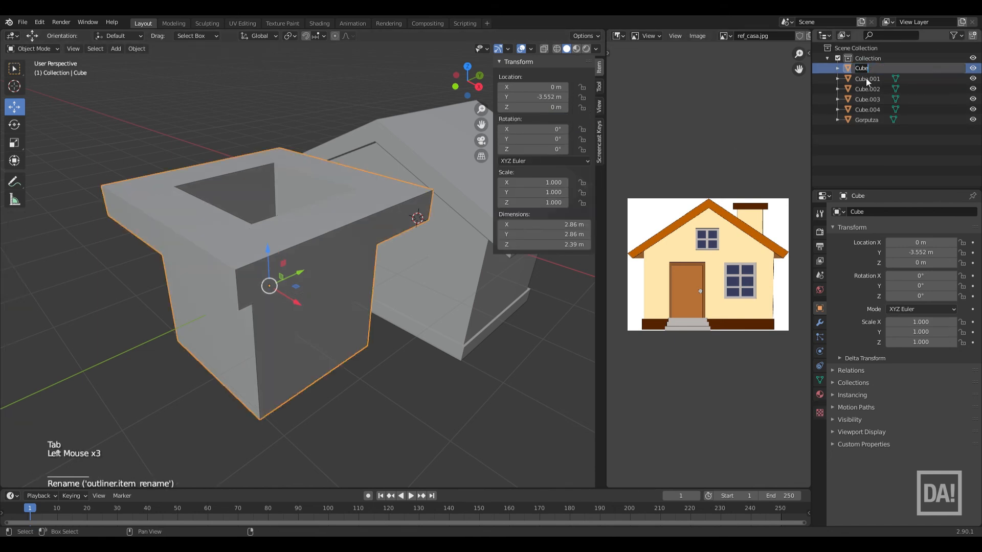
type("Tximinia")
key("Return")
Scale the Tximinia object down uniformly to about 0.44.
scroll(228, 221, "down", 2)
key("s")
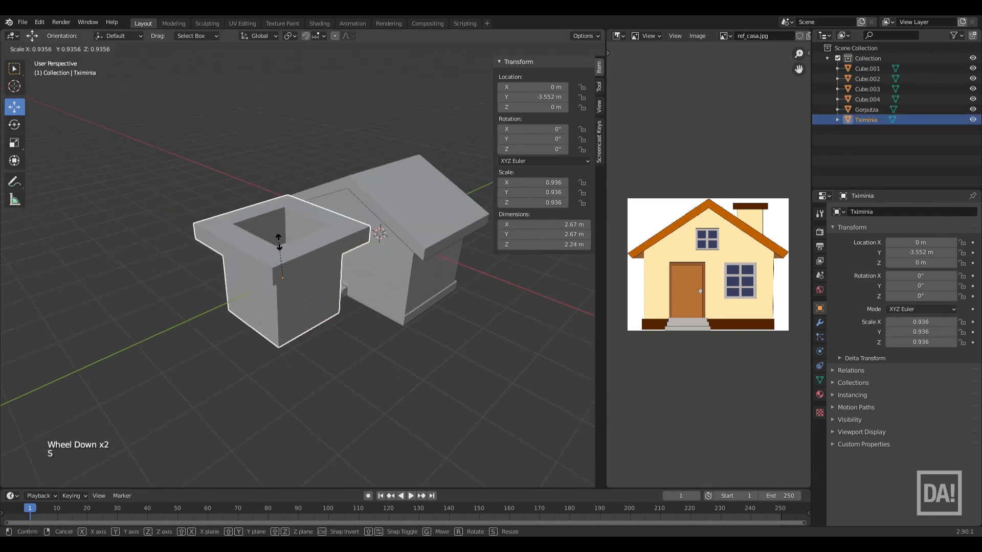
left_click(277, 262)
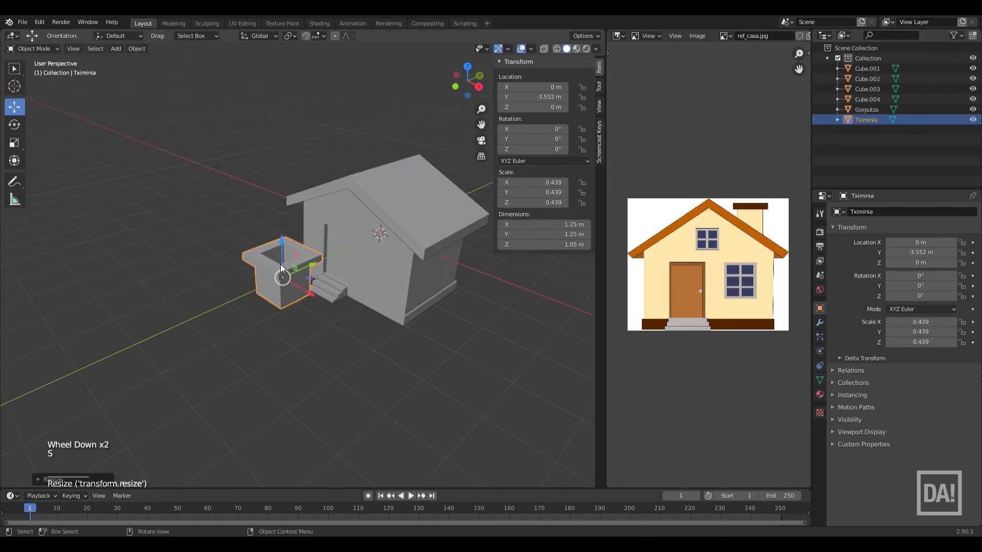
Move the chimney onto the house roof's slope, to about X 1.16 m, Y -0.54 m, Z 1.40 m.
left_click_drag(309, 266, 400, 147)
left_click_drag(410, 189, 451, 212)
mouse_move(400, 281)
middle_mouse_down()
mouse_move(367, 317)
mouse_move(412, 266)
middle_mouse_up()
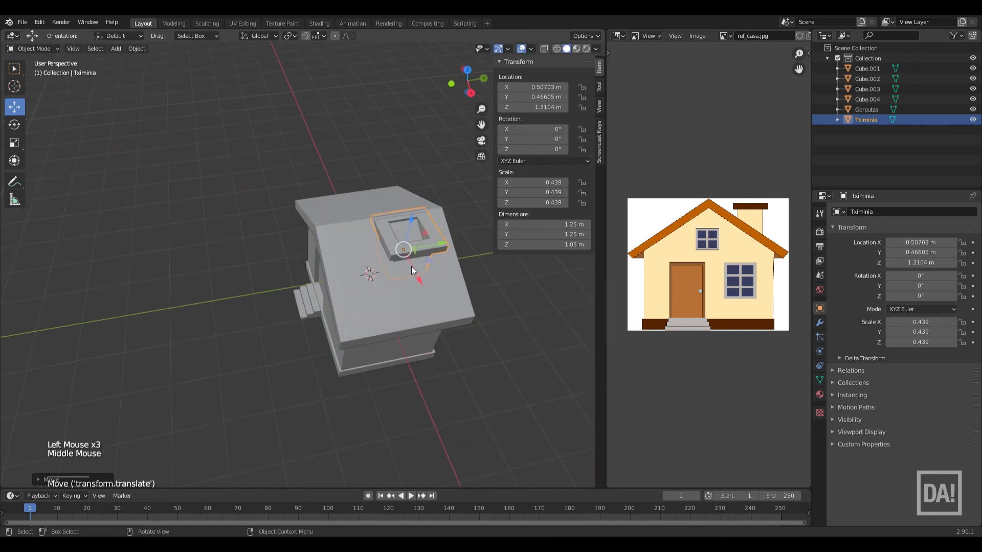
left_click_drag(428, 261, 438, 279)
middle_click_drag(438, 279, 443, 253)
left_click_drag(443, 252, 401, 243)
Scale the chimney down further to about 0.36 and clear the selection.
key("s")
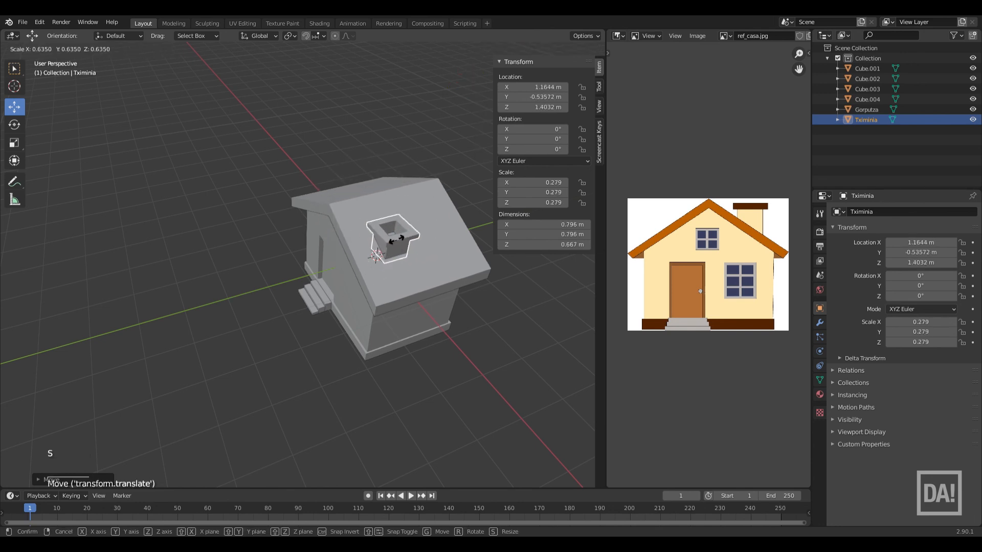
left_click(358, 268)
middle_click_drag(354, 272, 374, 304)
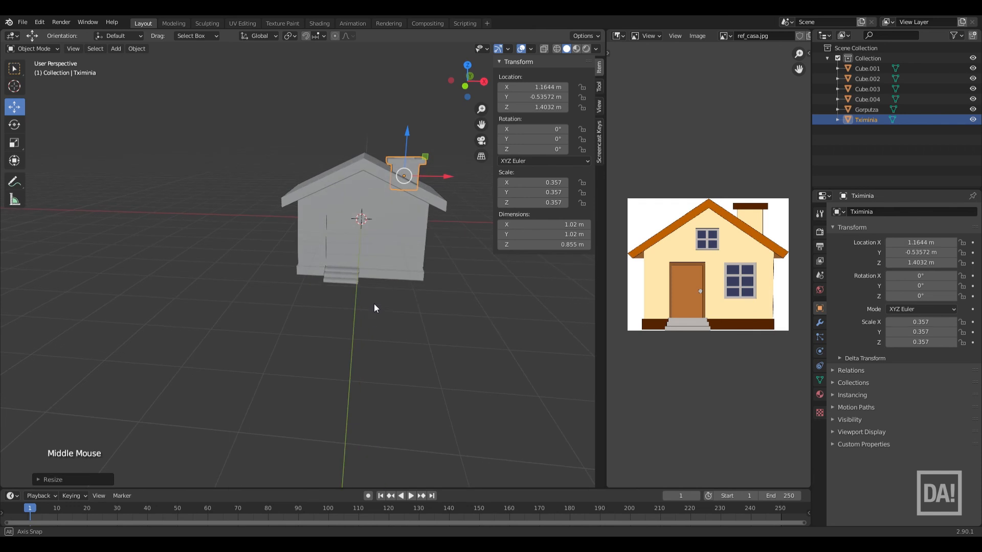
left_click(406, 133)
Select the house body Gorputza and enter Edit Mode, facing its front wall beside the doorway.
scroll(407, 229, "up", 2)
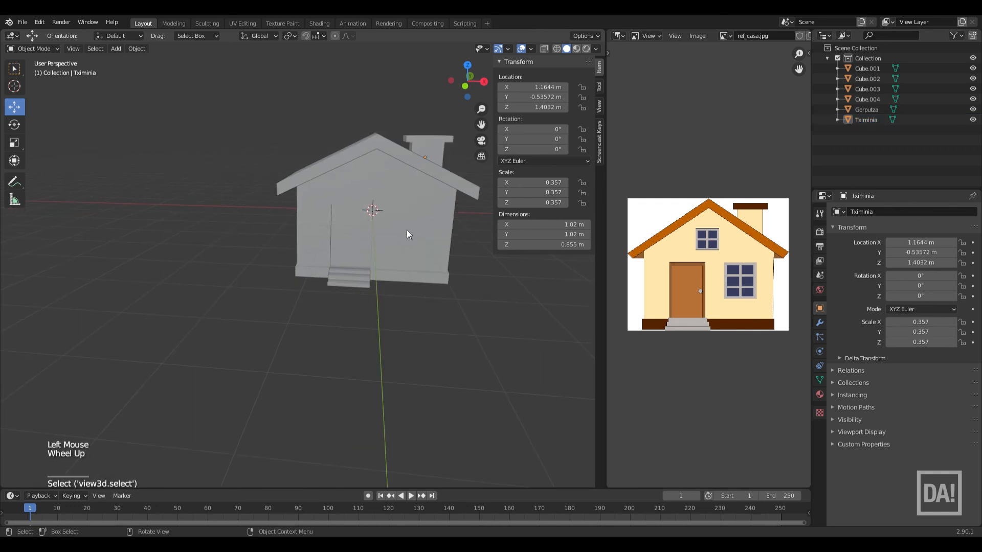
scroll(407, 234, "up", 1)
middle_click_drag(406, 234, 363, 360)
middle_click_drag(391, 395, 463, 388)
left_click(429, 292)
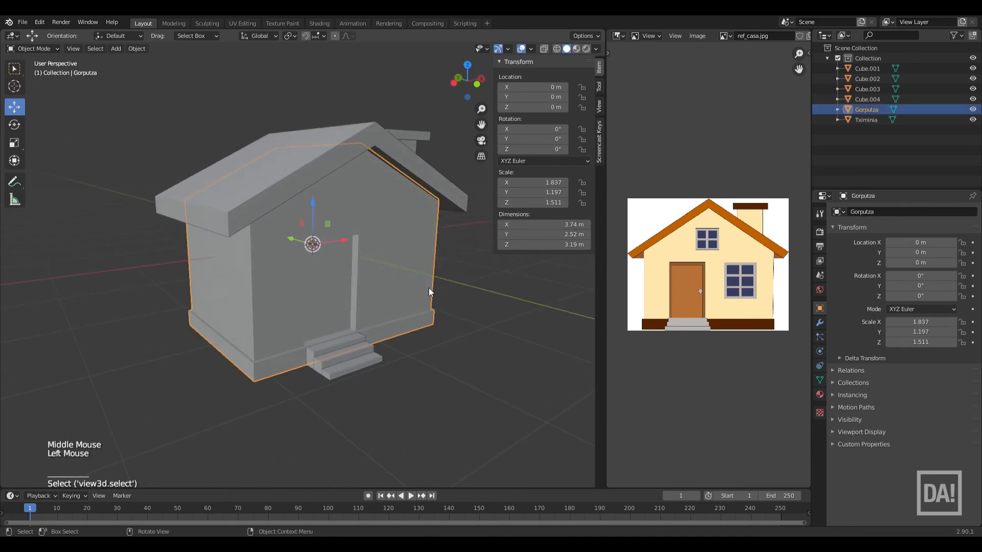
key("Tab")
middle_click_drag(511, 378, 459, 375)
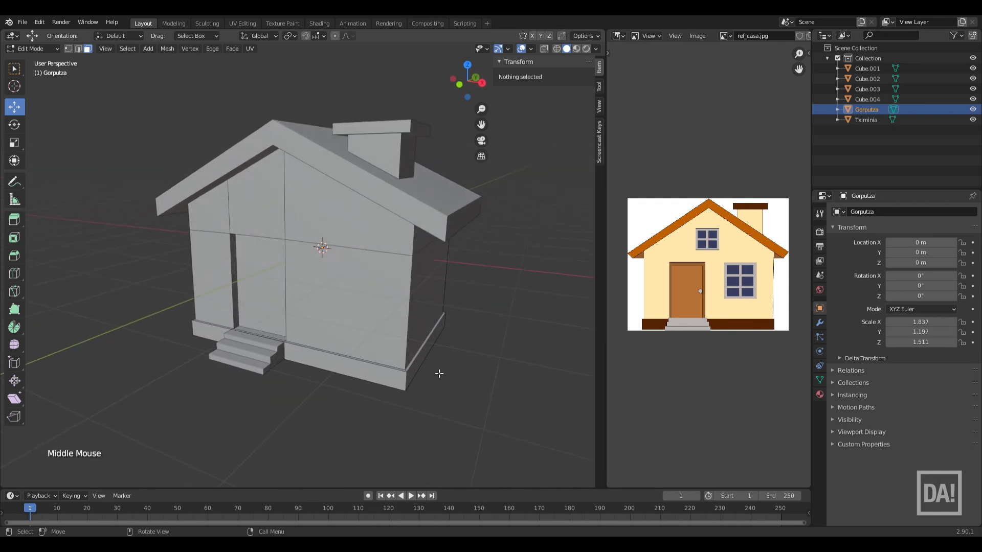
middle_click_drag(457, 358, 431, 387, "shift")
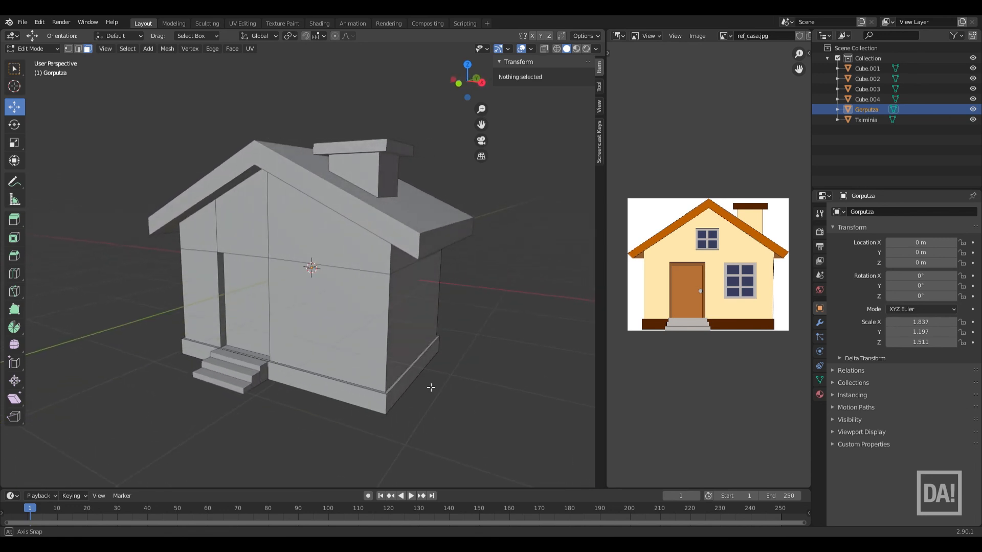